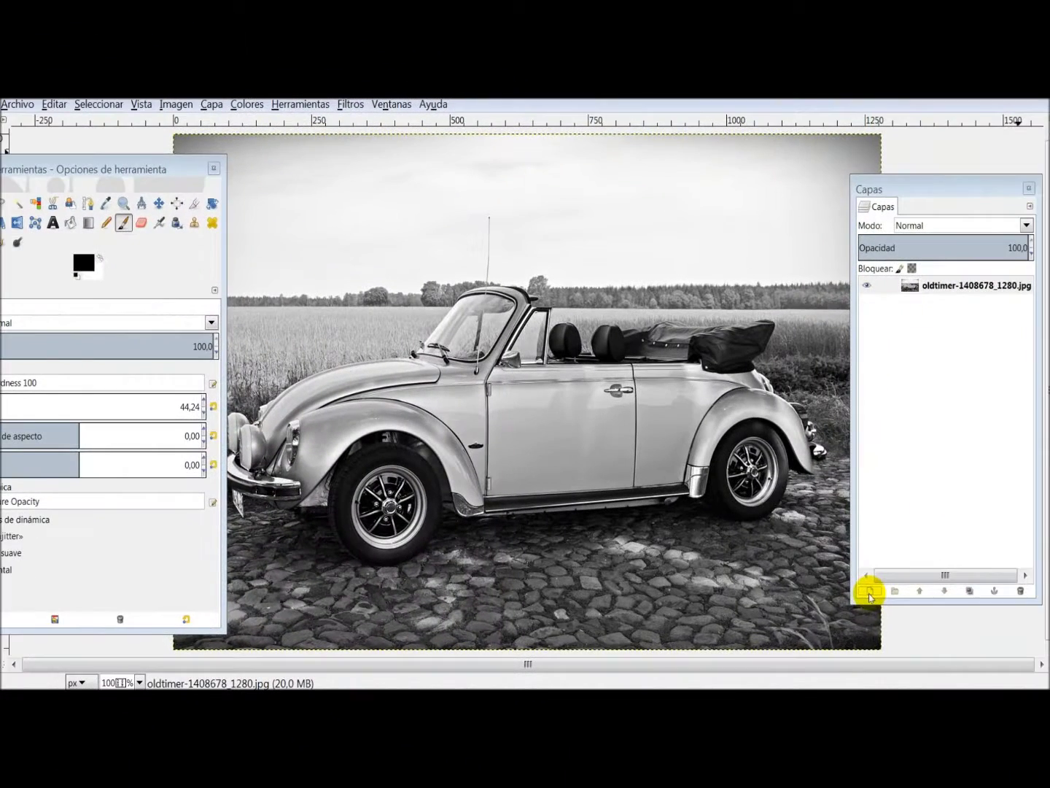
# Step: Create a new transparent-fill layer named 'Capa' on top of the car photo
pyautogui.click(870, 592)
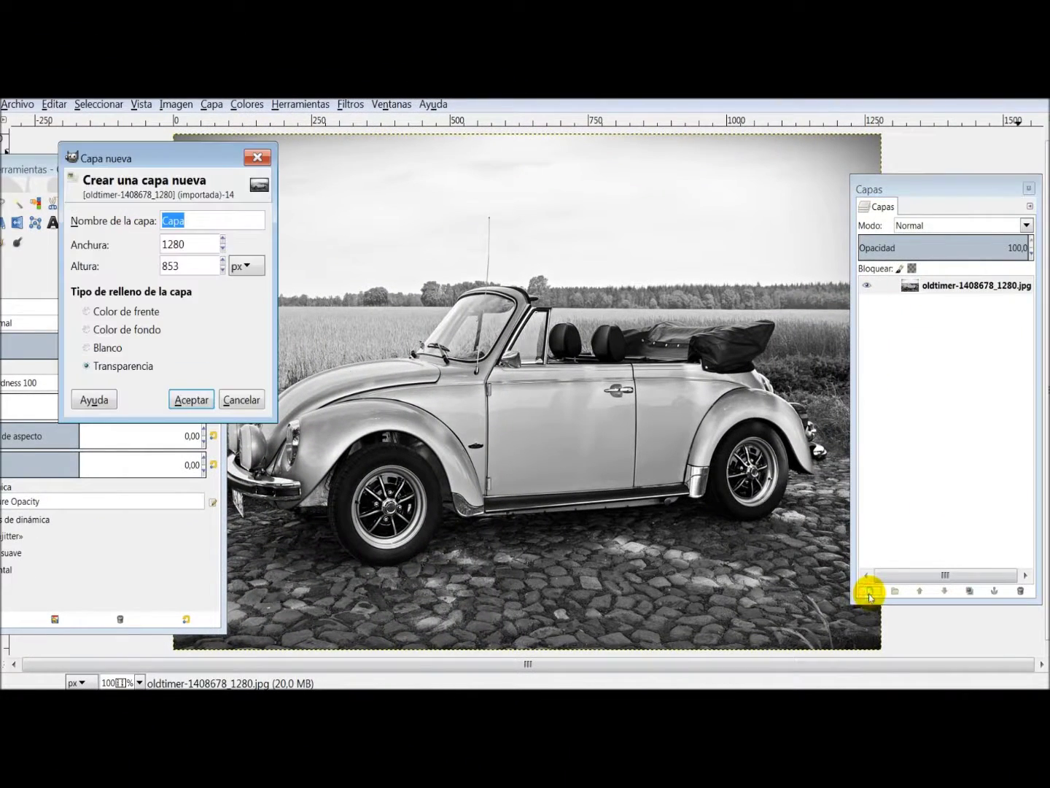
pyautogui.click(192, 400)
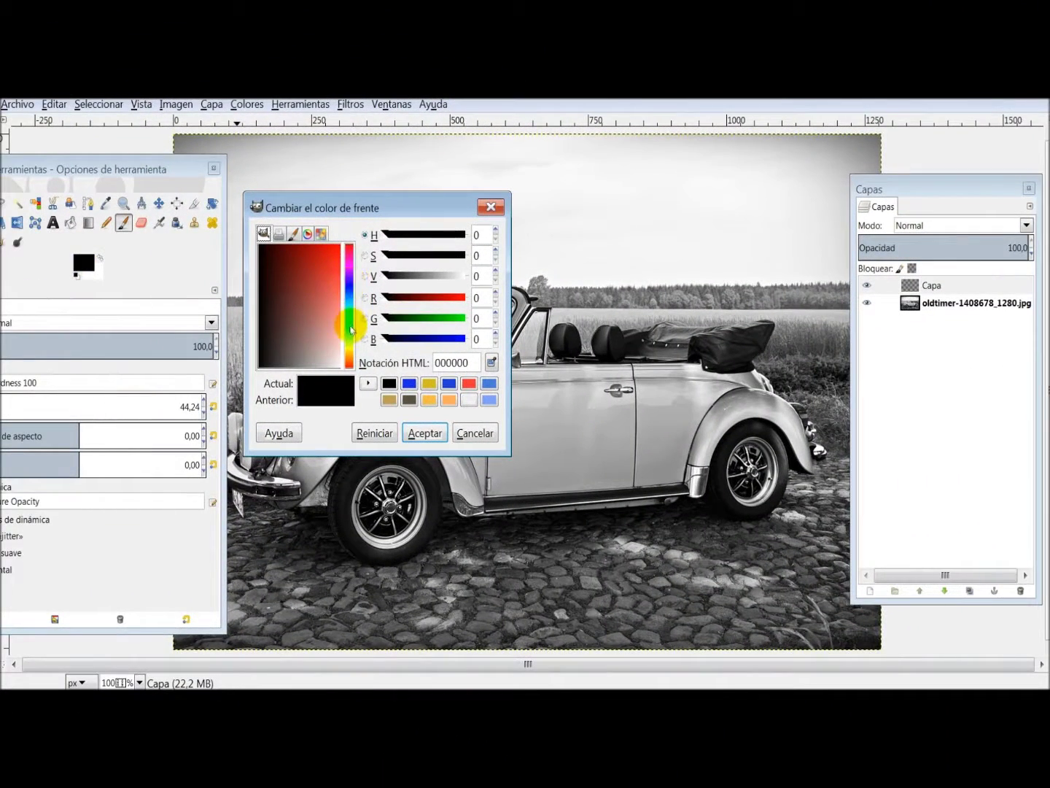
# Step: Set the foreground colour to bright green 25e032 (hue 124)
pyautogui.moveTo(358, 291); pyautogui.dragTo(351, 326)
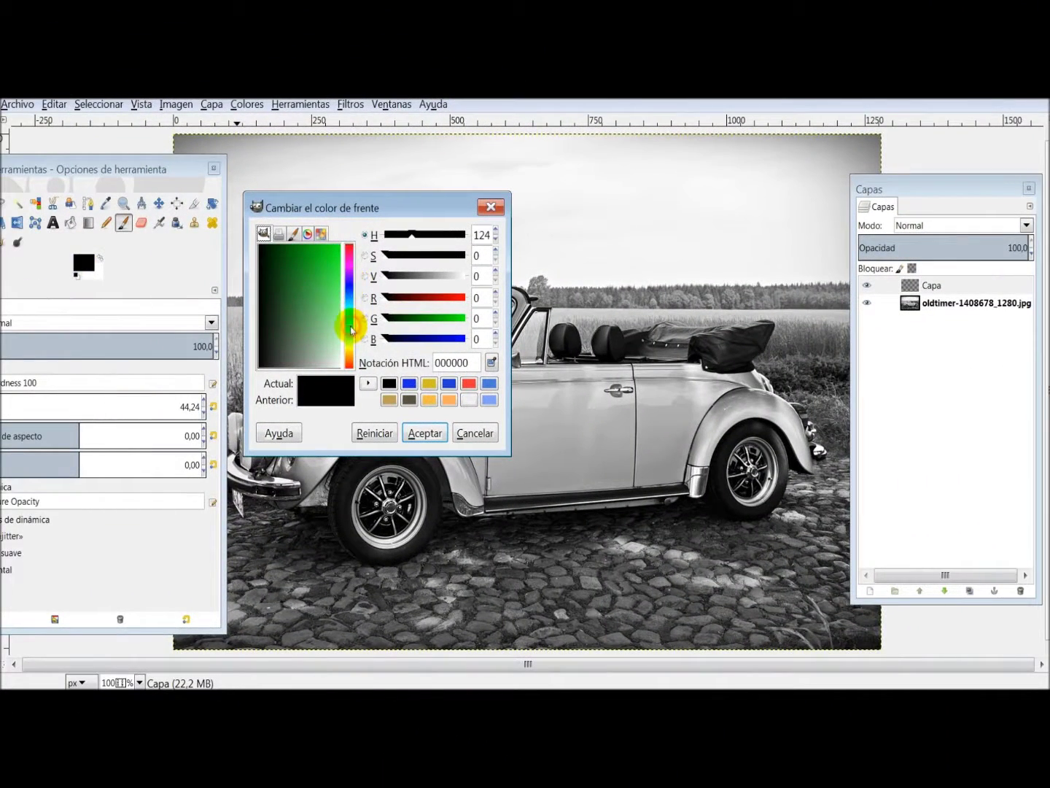
pyautogui.click(331, 266)
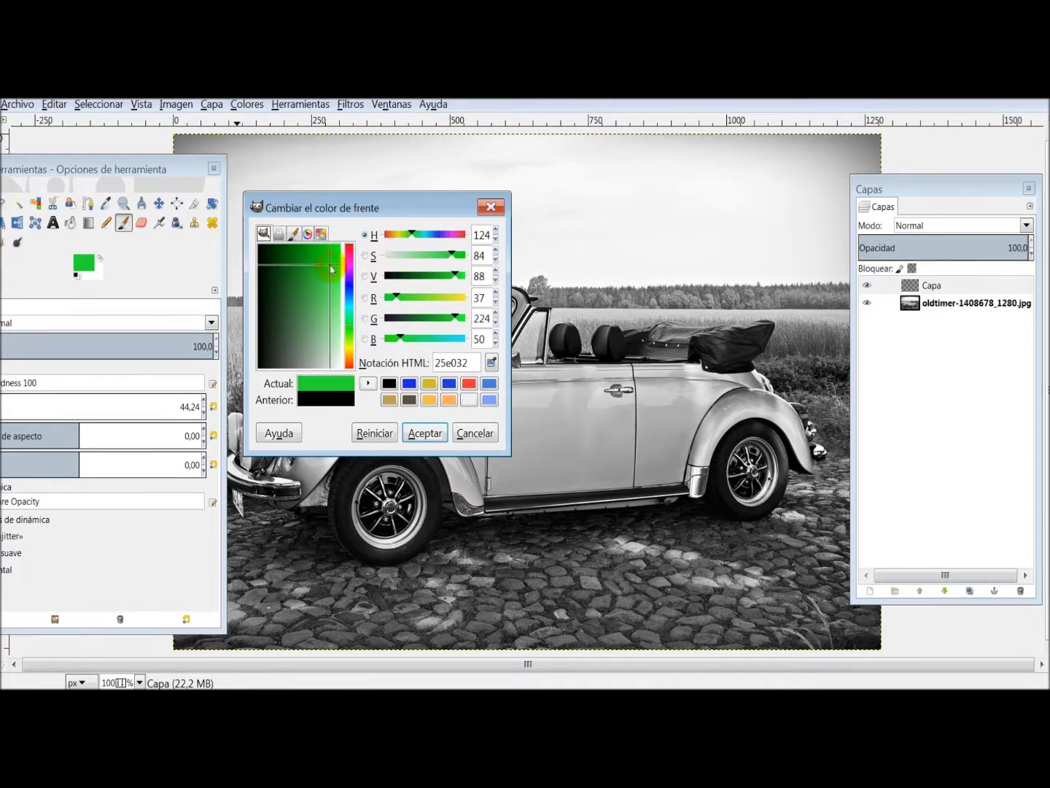
pyautogui.click(418, 431)
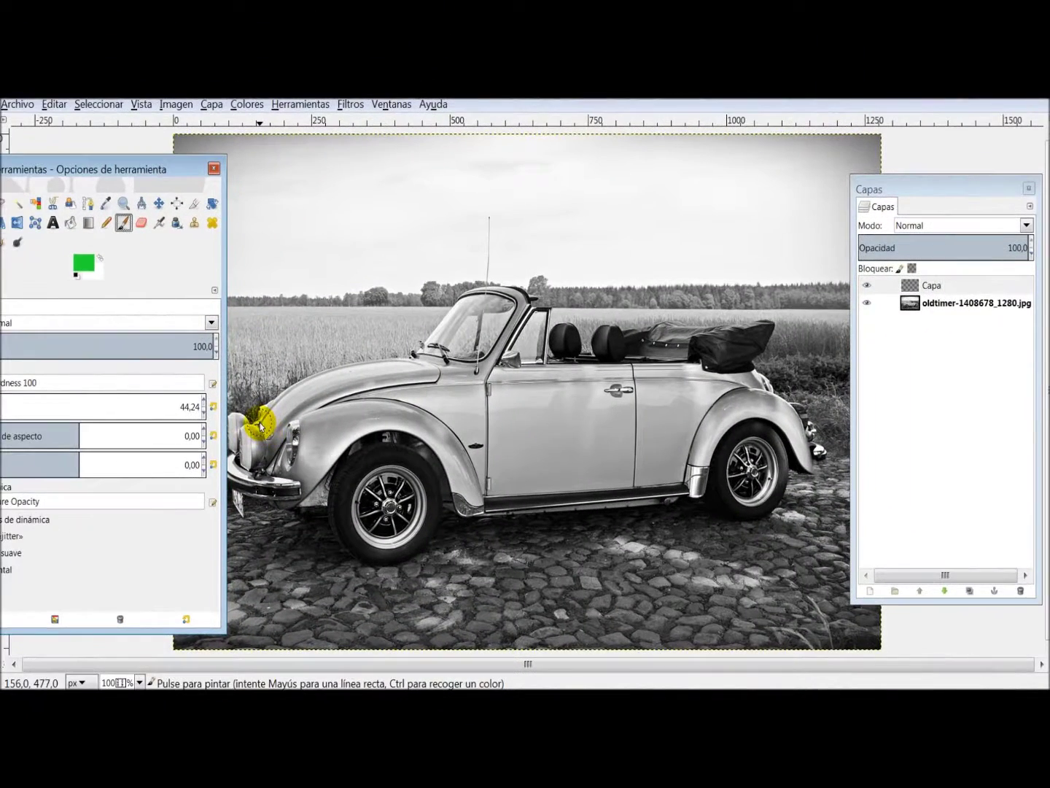
# Step: Paint green strokes over the front fender and up from the wheel arch onto the door
pyautogui.moveTo(260, 426)
pyautogui.mouseDown()
pyautogui.moveTo(265, 444)
pyautogui.moveTo(305, 397)
pyautogui.moveTo(384, 376)
pyautogui.moveTo(490, 380)
pyautogui.moveTo(496, 394)
pyautogui.mouseUp()
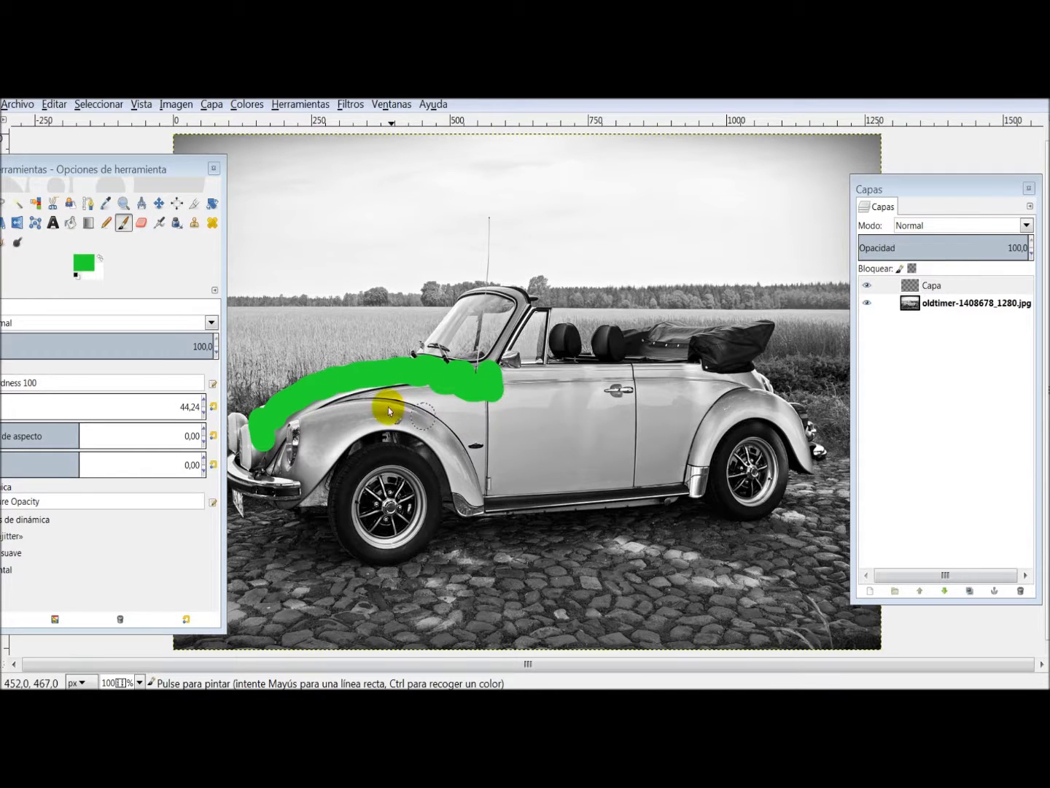
pyautogui.moveTo(360, 422)
pyautogui.mouseDown()
pyautogui.moveTo(426, 430)
pyautogui.moveTo(482, 502)
pyautogui.mouseUp()
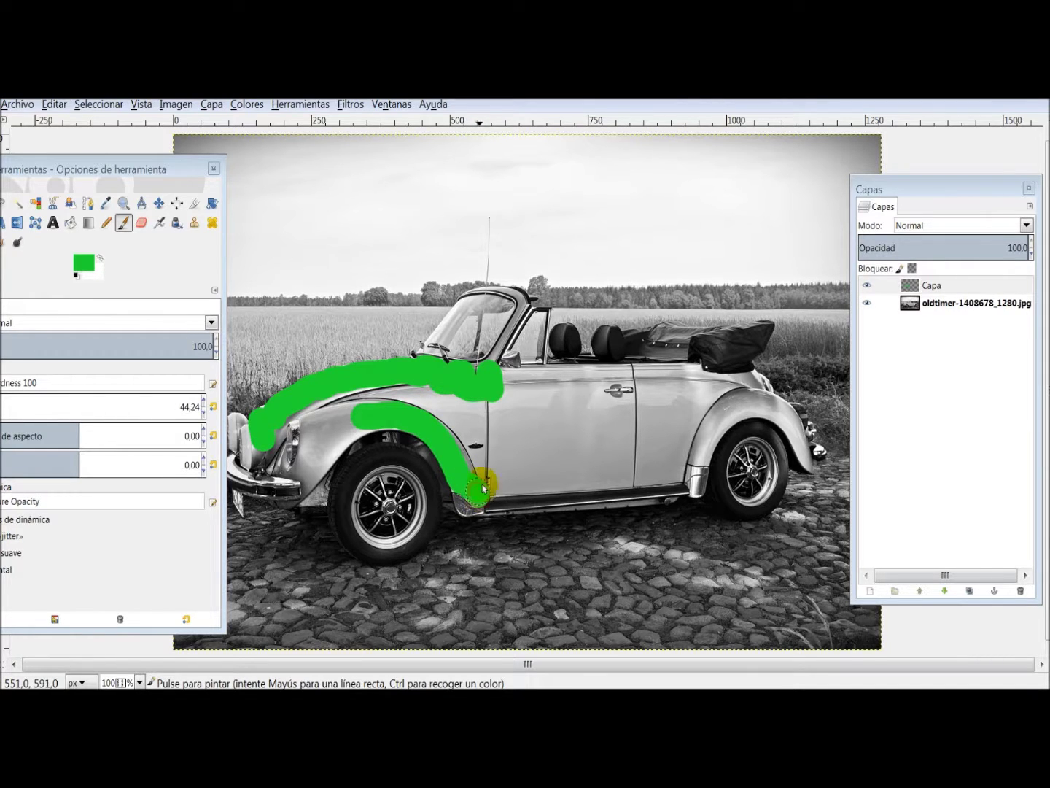
pyautogui.moveTo(469, 461)
pyautogui.mouseDown()
pyautogui.moveTo(496, 441)
pyautogui.moveTo(454, 444)
pyautogui.moveTo(384, 392)
pyautogui.moveTo(322, 403)
pyautogui.moveTo(478, 400)
pyautogui.moveTo(549, 385)
pyautogui.mouseUp()
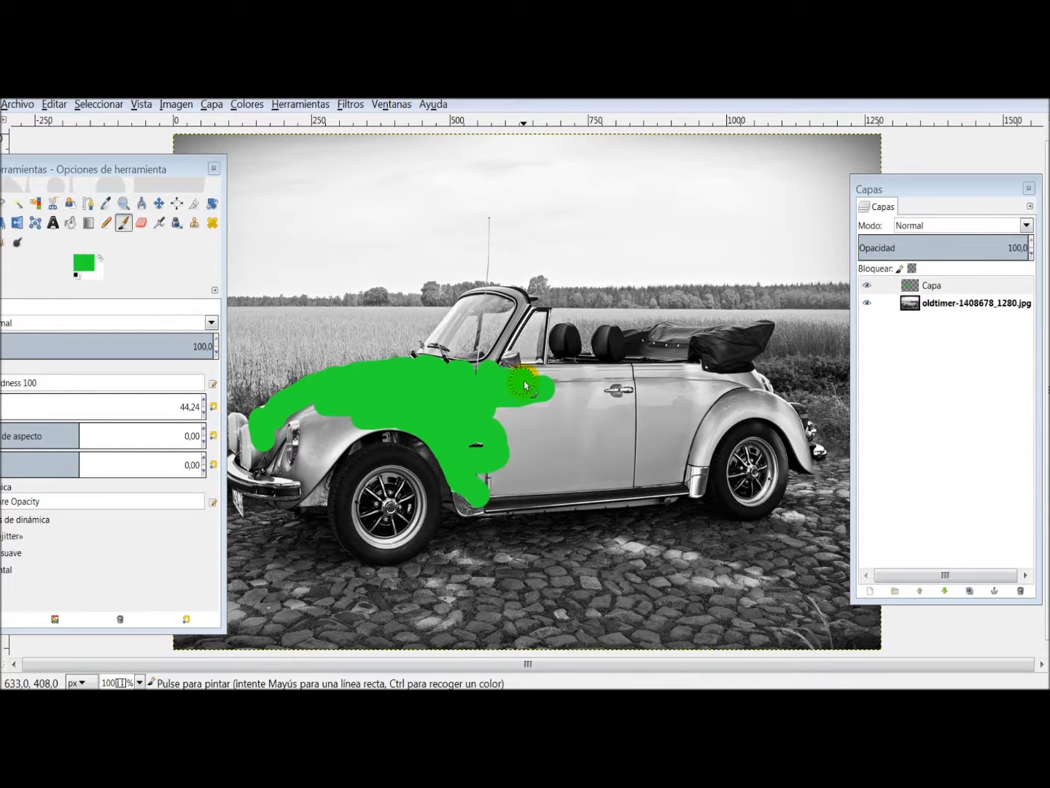
# Step: Extend the green along the door, around the handle, and across the rear fender
pyautogui.moveTo(527, 384); pyautogui.dragTo(614, 378)
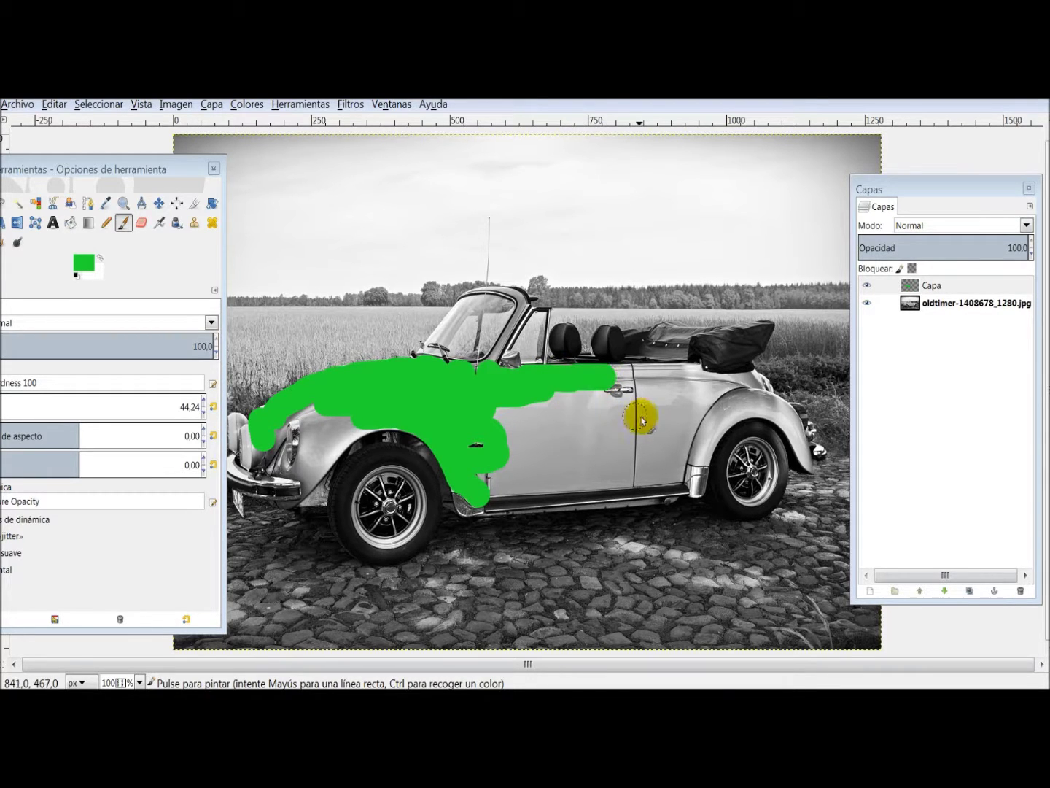
pyautogui.click(631, 405)
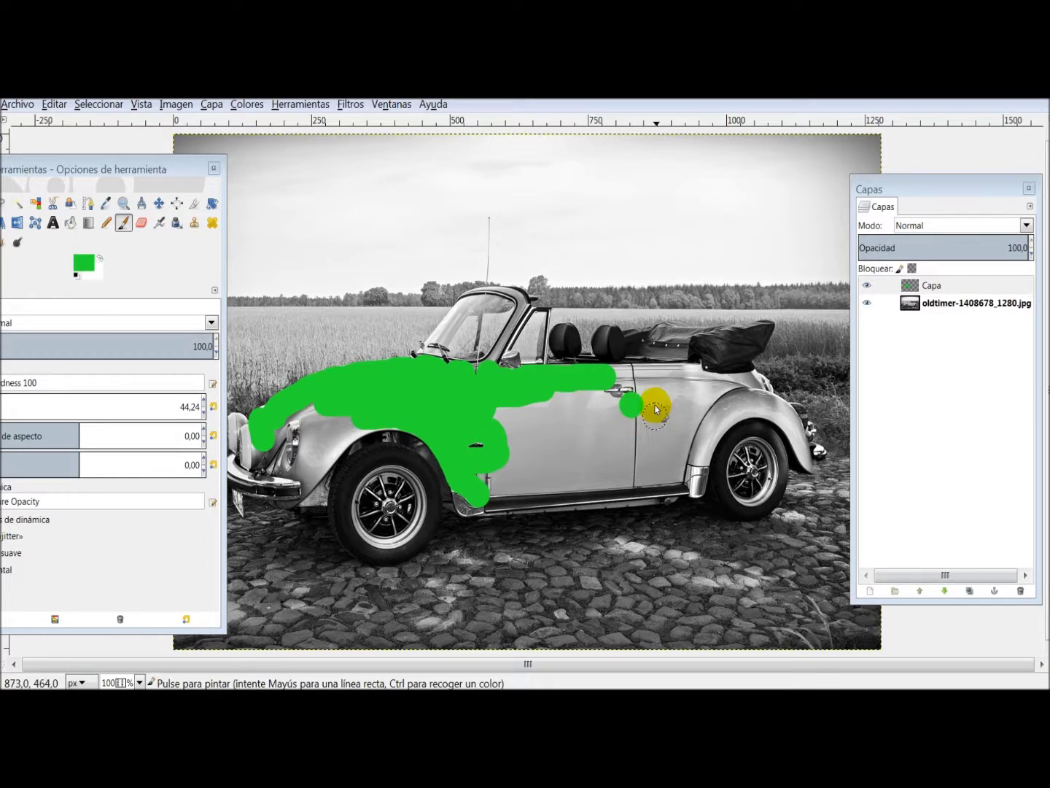
pyautogui.click(642, 383)
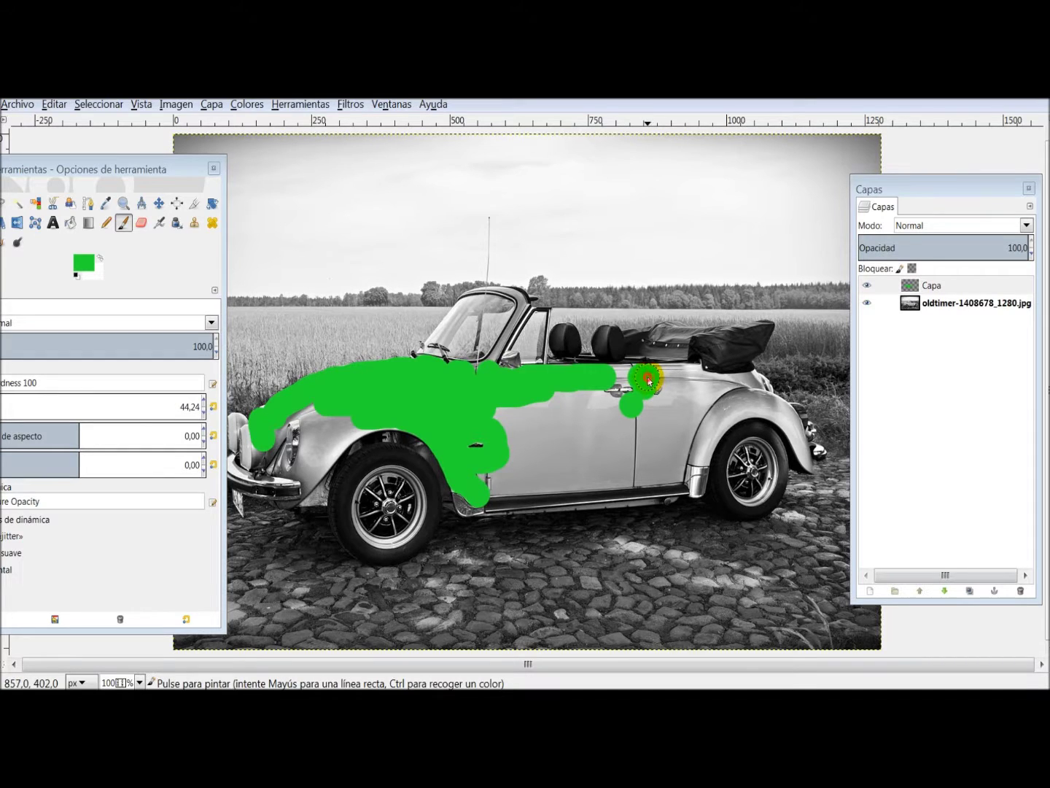
pyautogui.moveTo(652, 380); pyautogui.dragTo(740, 392)
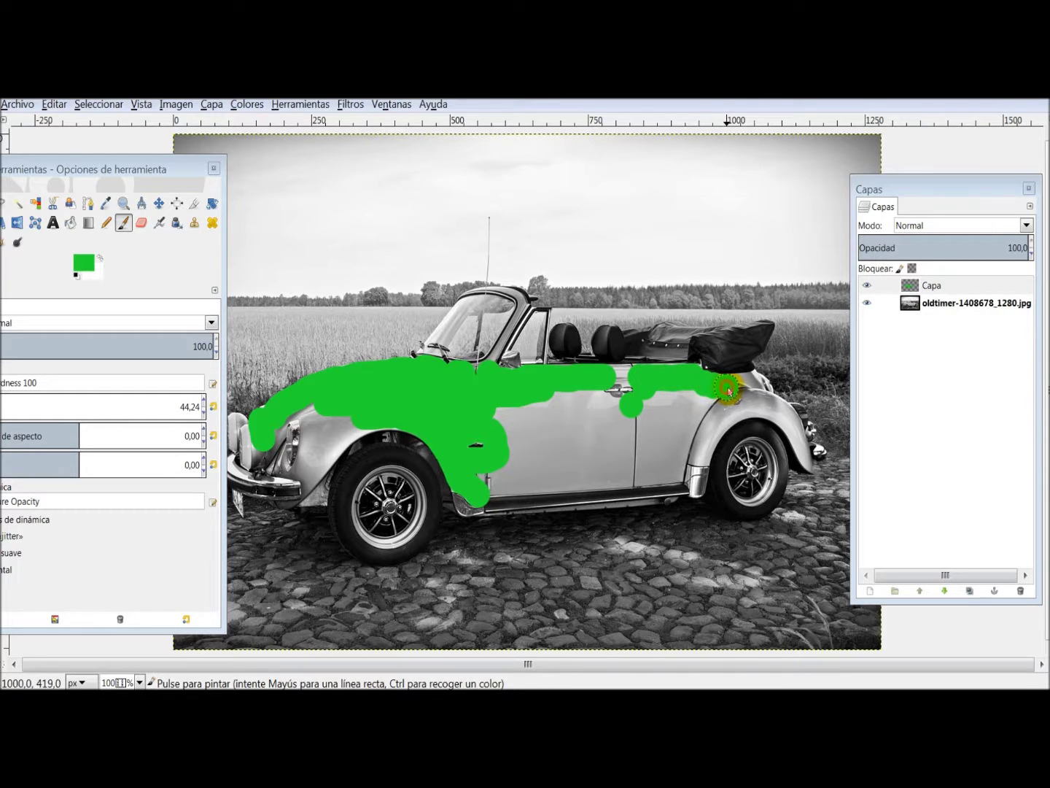
pyautogui.moveTo(740, 392)
pyautogui.mouseDown()
pyautogui.moveTo(762, 393)
pyautogui.moveTo(763, 408)
pyautogui.moveTo(799, 426)
pyautogui.mouseUp()
pyautogui.click(652, 422)
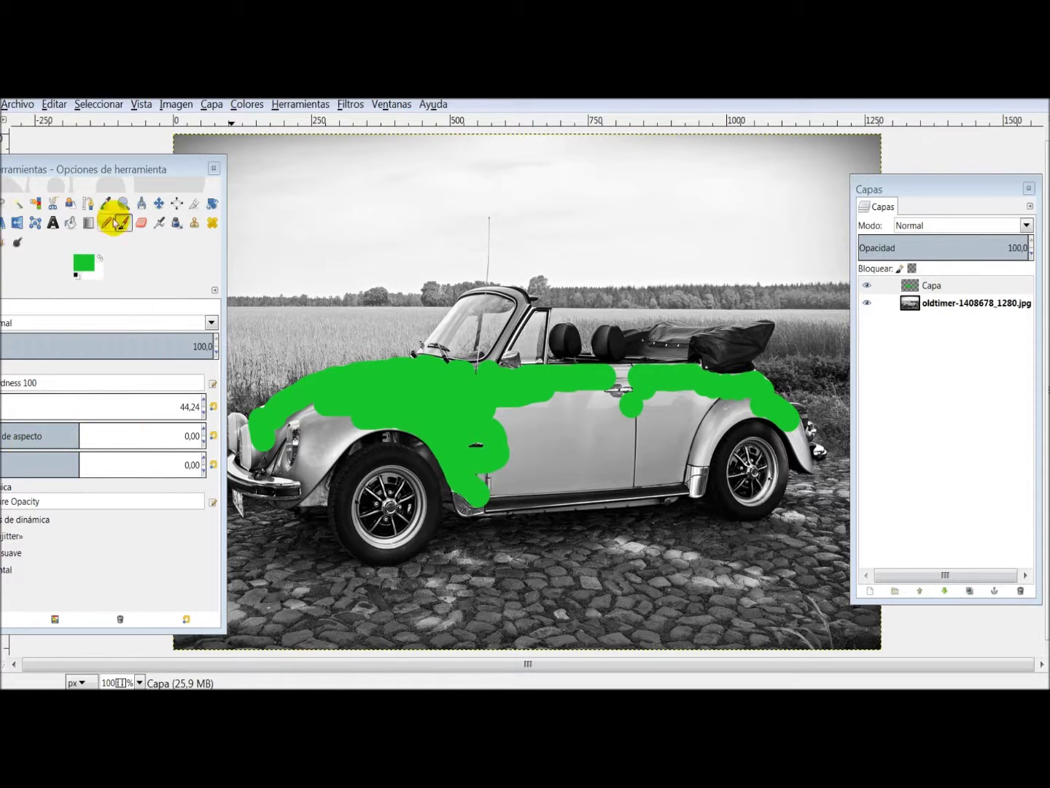
pyautogui.moveTo(87, 174); pyautogui.dragTo(135, 173)
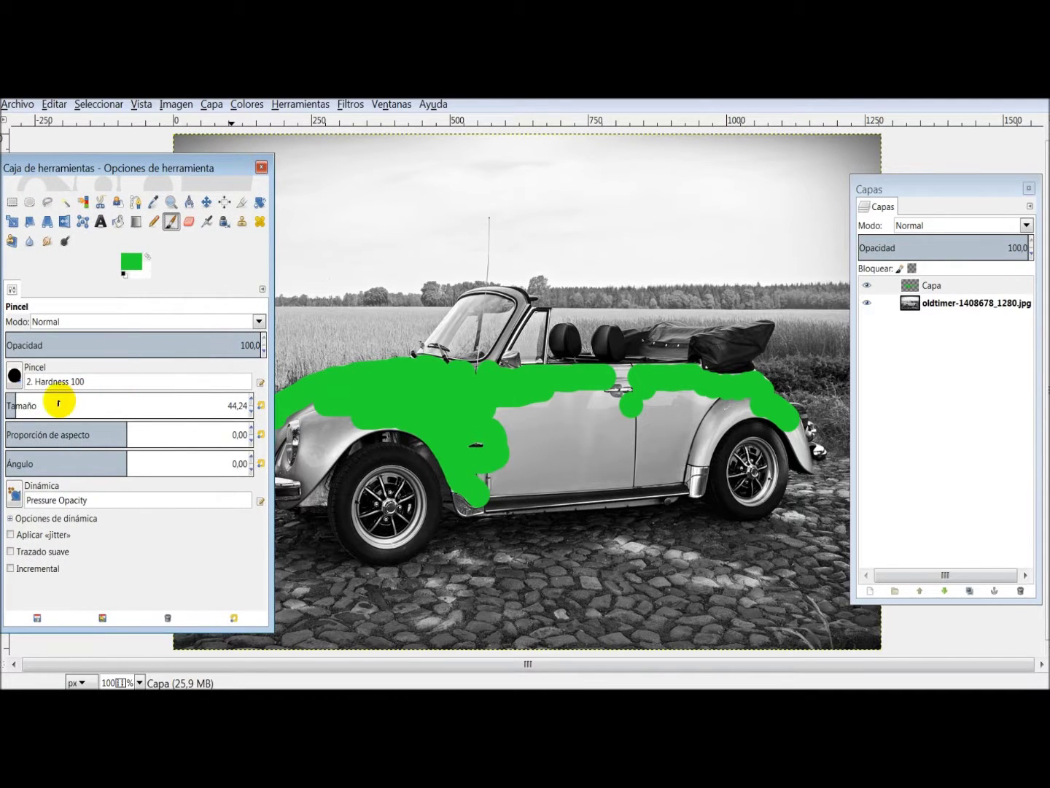
# Step: Shrink the brush to size 26 and fill green around the door handle
pyautogui.click(252, 410)
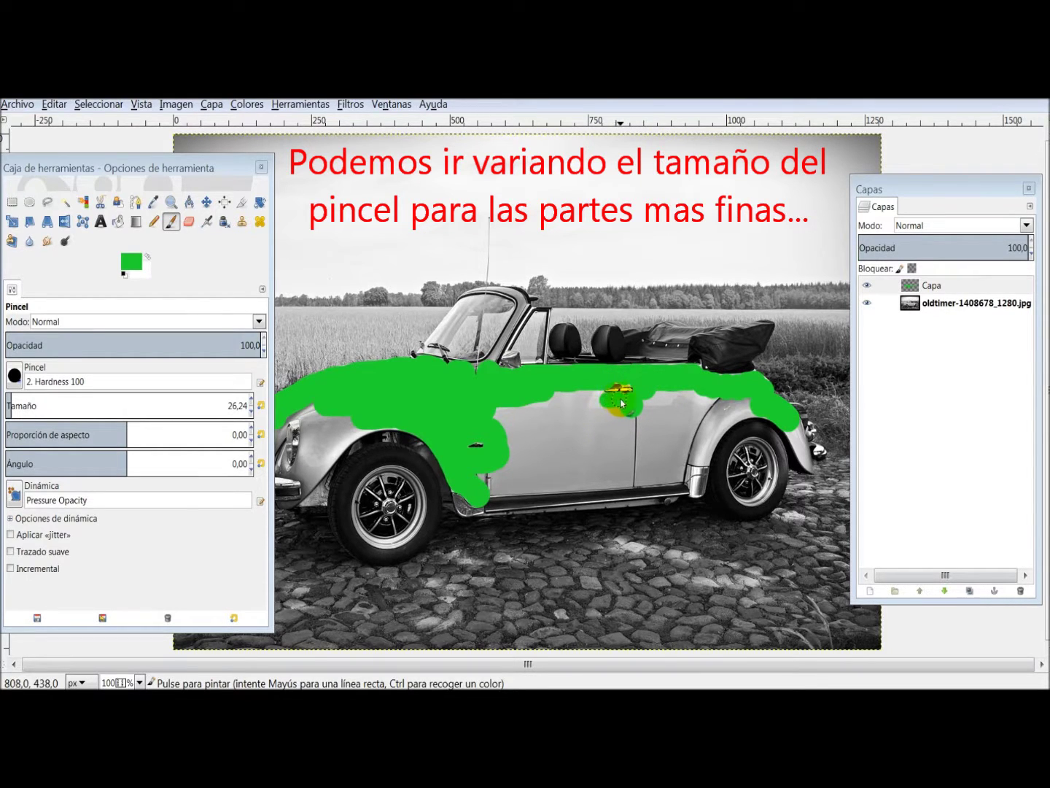
pyautogui.moveTo(627, 403); pyautogui.dragTo(607, 377)
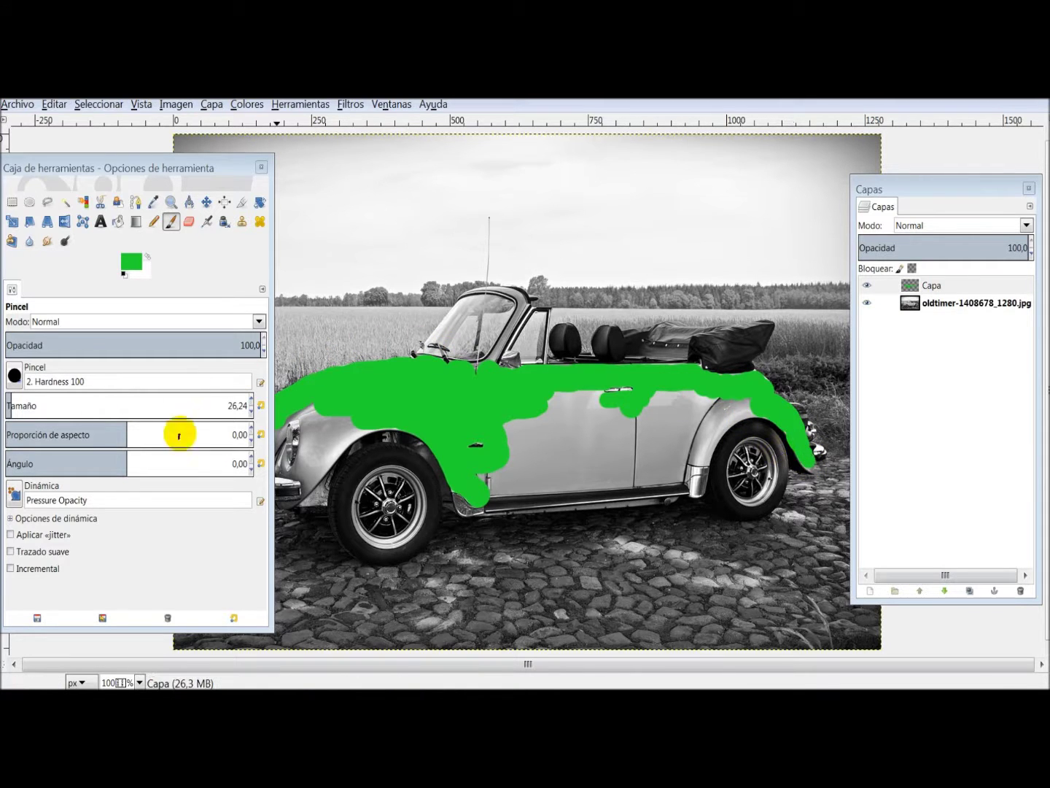
pyautogui.doubleClick(240, 405)
# Step: Set the brush size to 7 and touch up the rear fender edge in green
pyautogui.write('7')
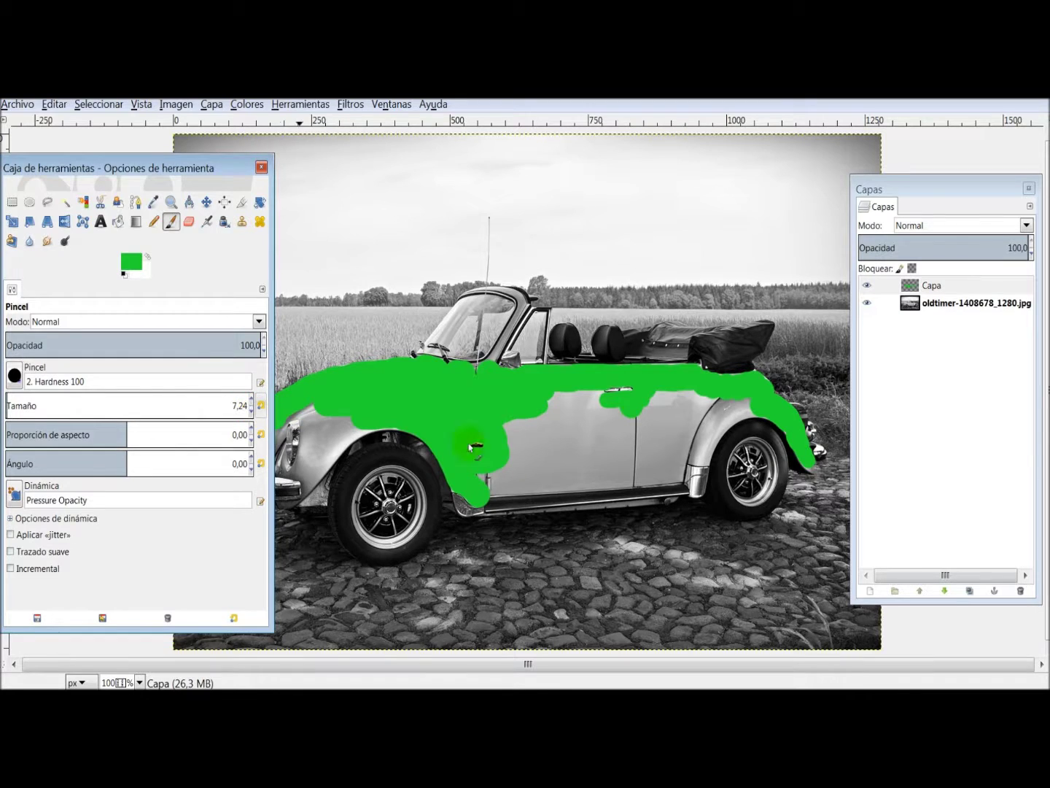
pyautogui.moveTo(816, 494); pyautogui.dragTo(809, 471)
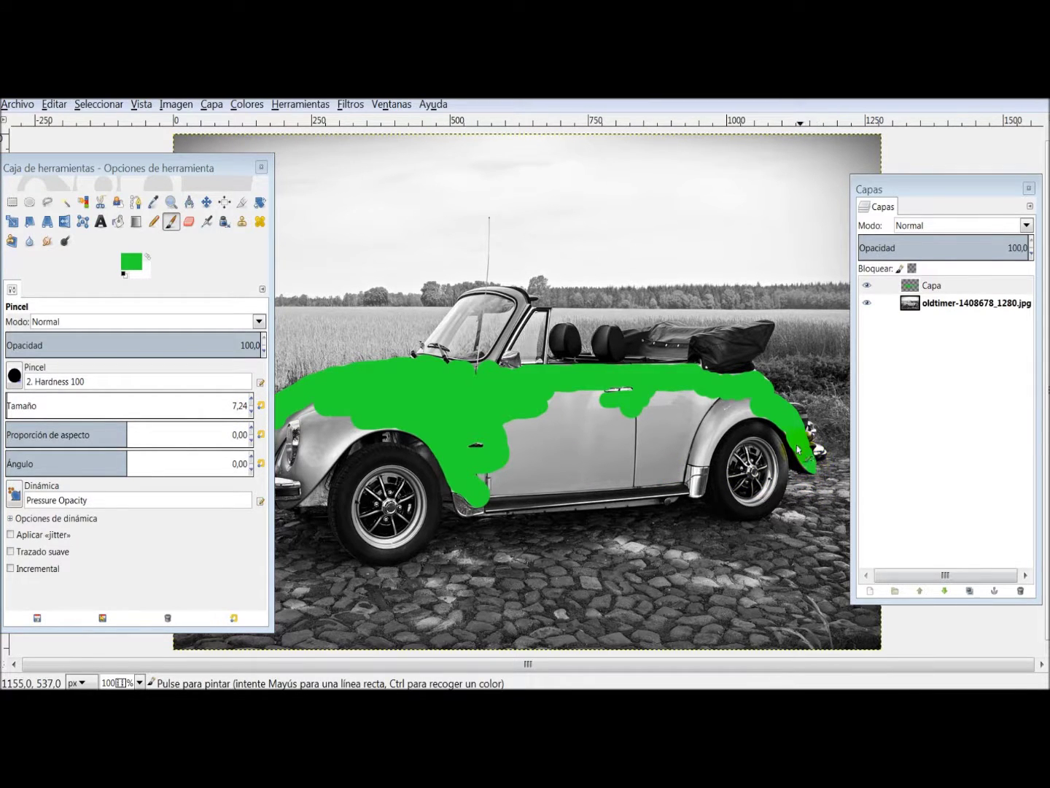
pyautogui.click(714, 411)
pyautogui.click(522, 341)
pyautogui.moveTo(522, 341)
pyautogui.mouseDown()
pyautogui.moveTo(509, 329)
pyautogui.moveTo(491, 362)
pyautogui.mouseUp()
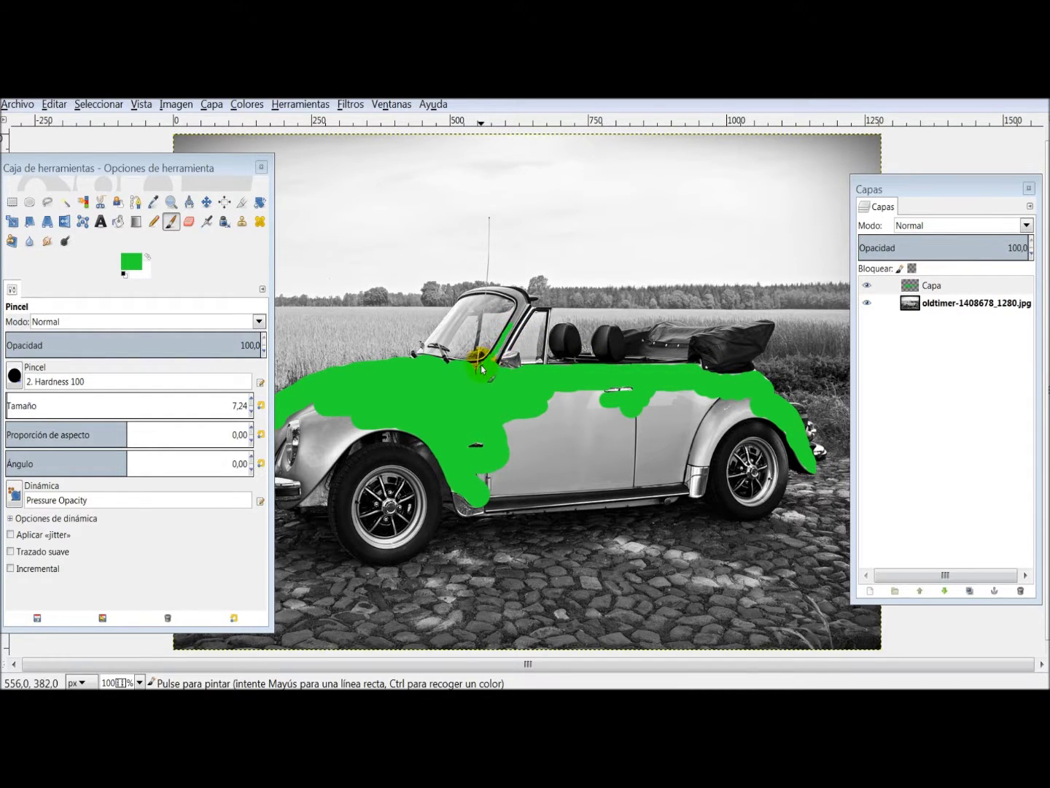
# Step: Paint green along the windshield base, pillar and frame corner, and the front bumper
pyautogui.moveTo(476, 370)
pyautogui.mouseDown()
pyautogui.moveTo(529, 305)
pyautogui.moveTo(469, 284)
pyautogui.moveTo(492, 280)
pyautogui.moveTo(522, 301)
pyautogui.mouseUp()
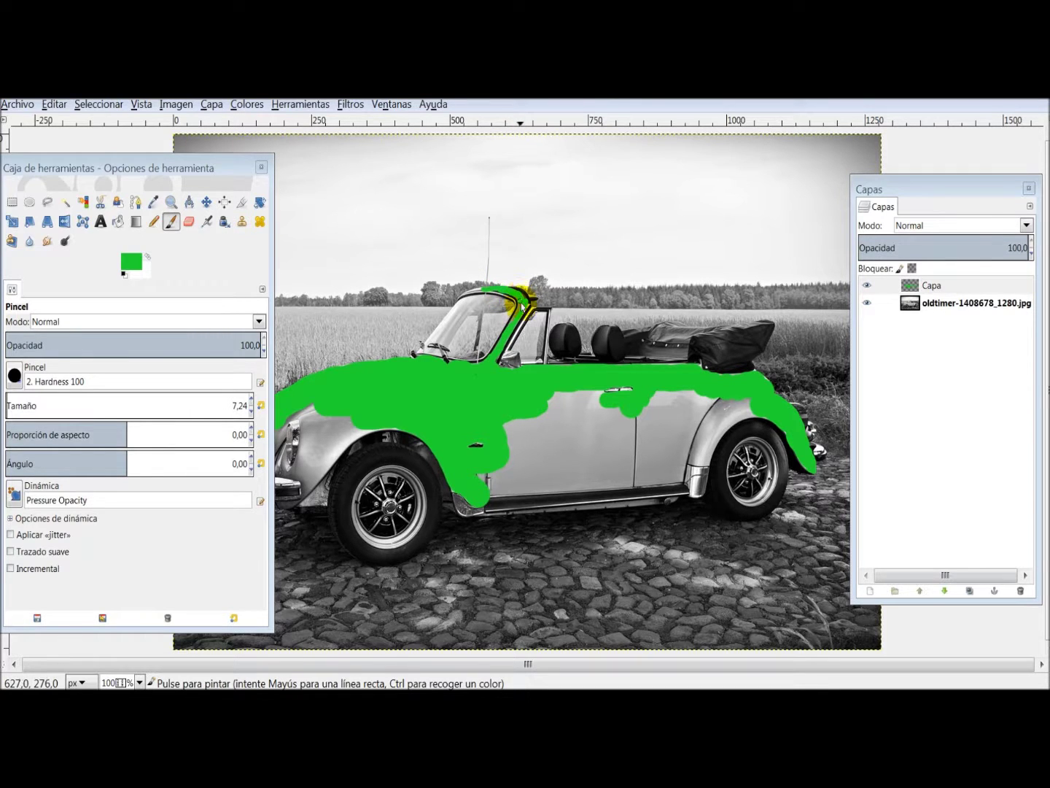
pyautogui.moveTo(522, 311); pyautogui.dragTo(518, 321)
pyautogui.moveTo(518, 300); pyautogui.dragTo(482, 285)
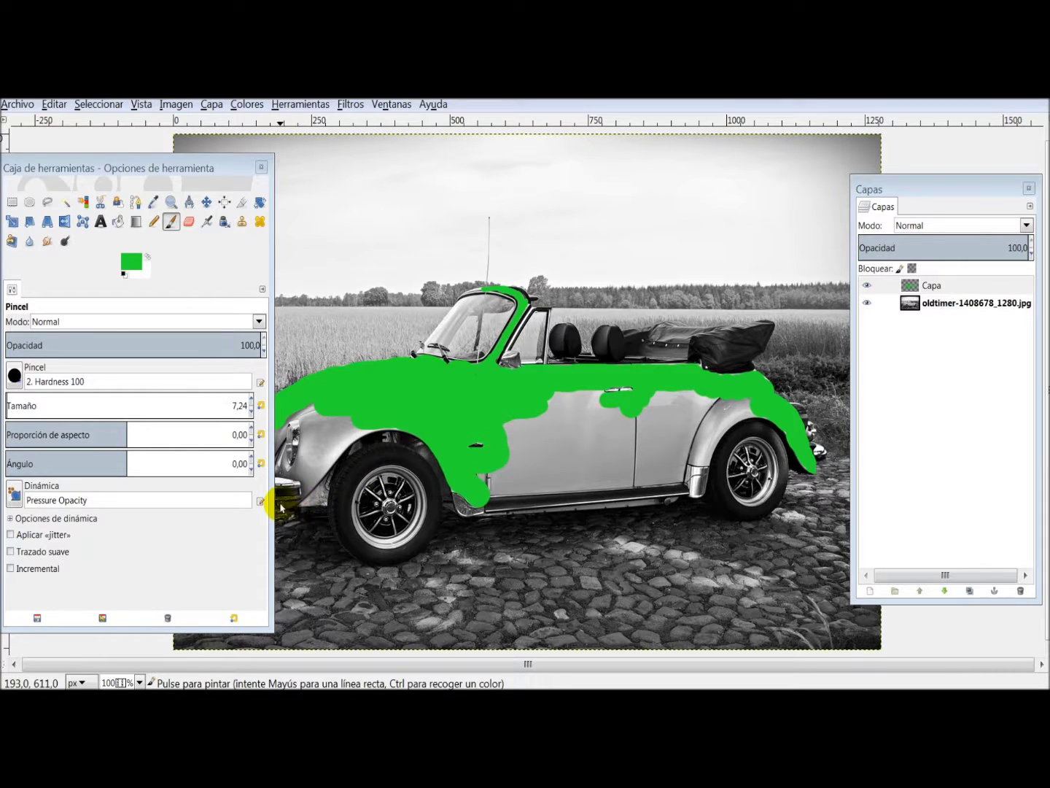
pyautogui.moveTo(280, 506); pyautogui.dragTo(297, 509)
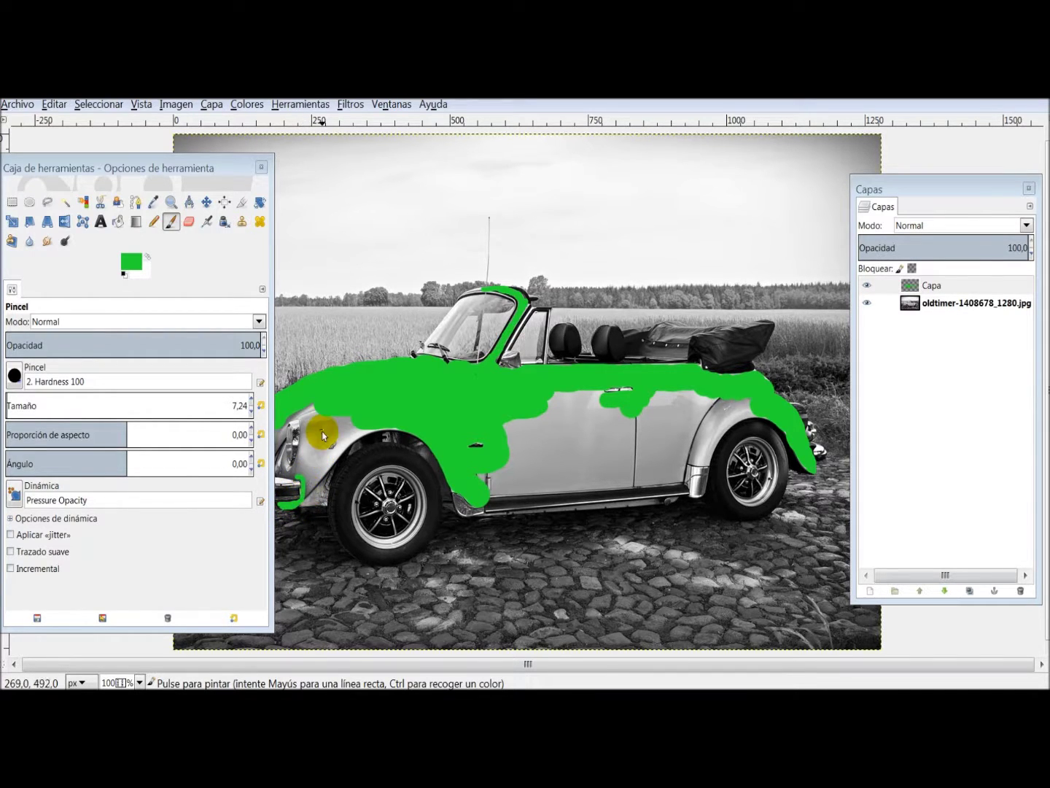
pyautogui.moveTo(187, 159); pyautogui.dragTo(127, 165)
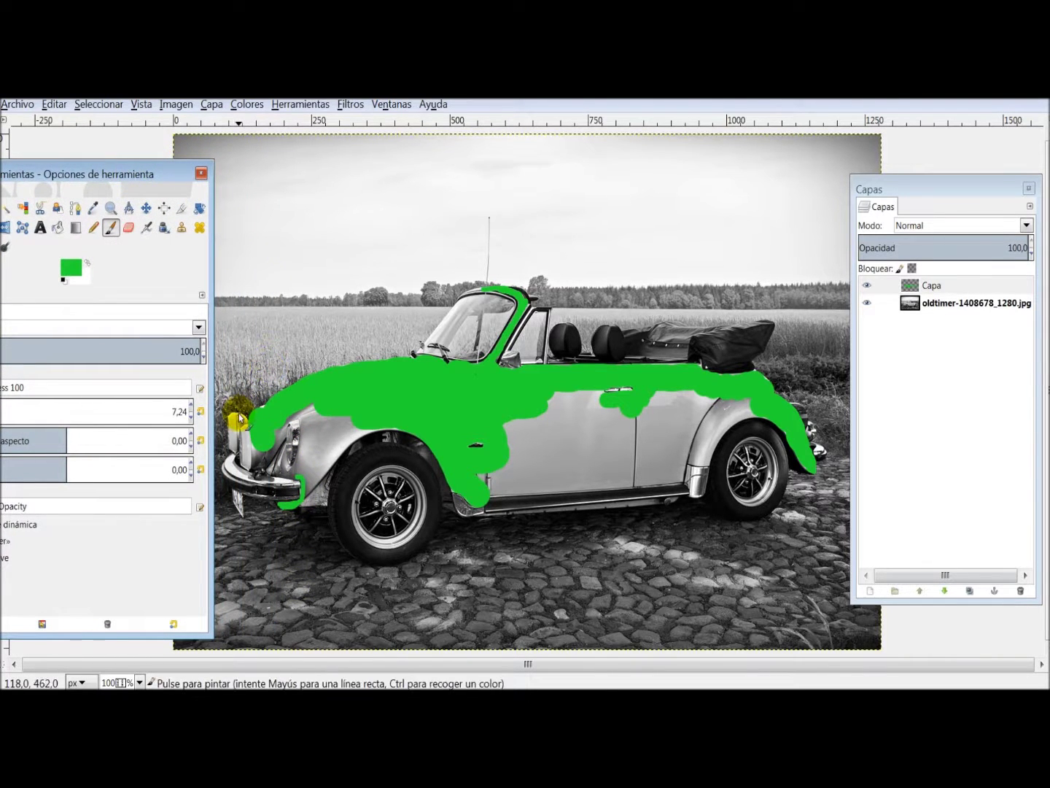
# Step: Paint green along the headlight and bumper edge, undoing one stray stroke
pyautogui.click(240, 418)
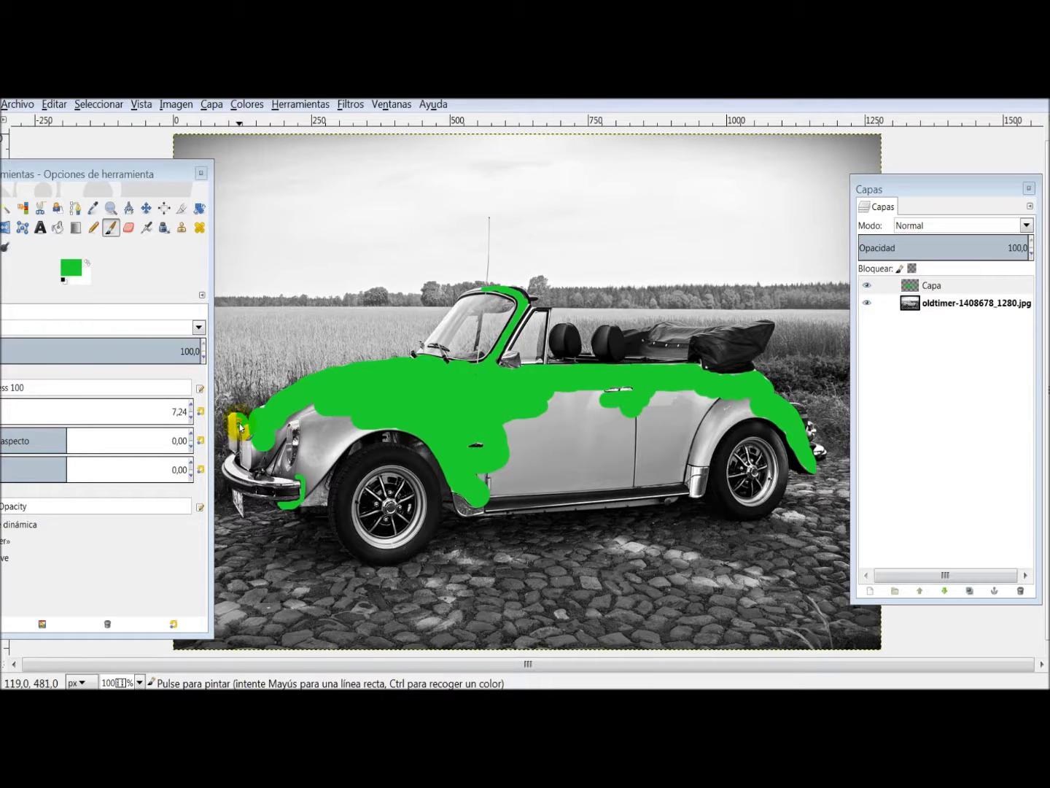
pyautogui.moveTo(244, 422)
pyautogui.mouseDown()
pyautogui.moveTo(239, 445)
pyautogui.moveTo(265, 453)
pyautogui.mouseUp()
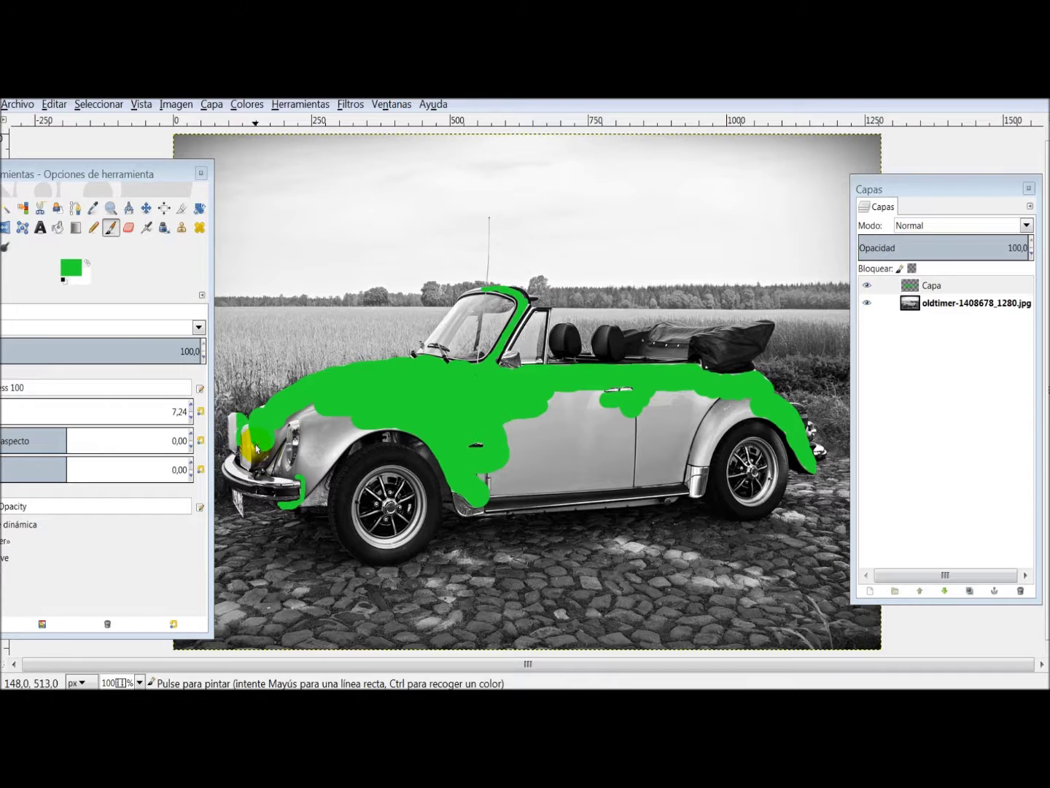
pyautogui.moveTo(254, 470)
pyautogui.mouseDown()
pyautogui.moveTo(260, 452)
pyautogui.moveTo(288, 468)
pyautogui.moveTo(305, 423)
pyautogui.mouseUp()
pyautogui.hotkey('ctrl', 'z')
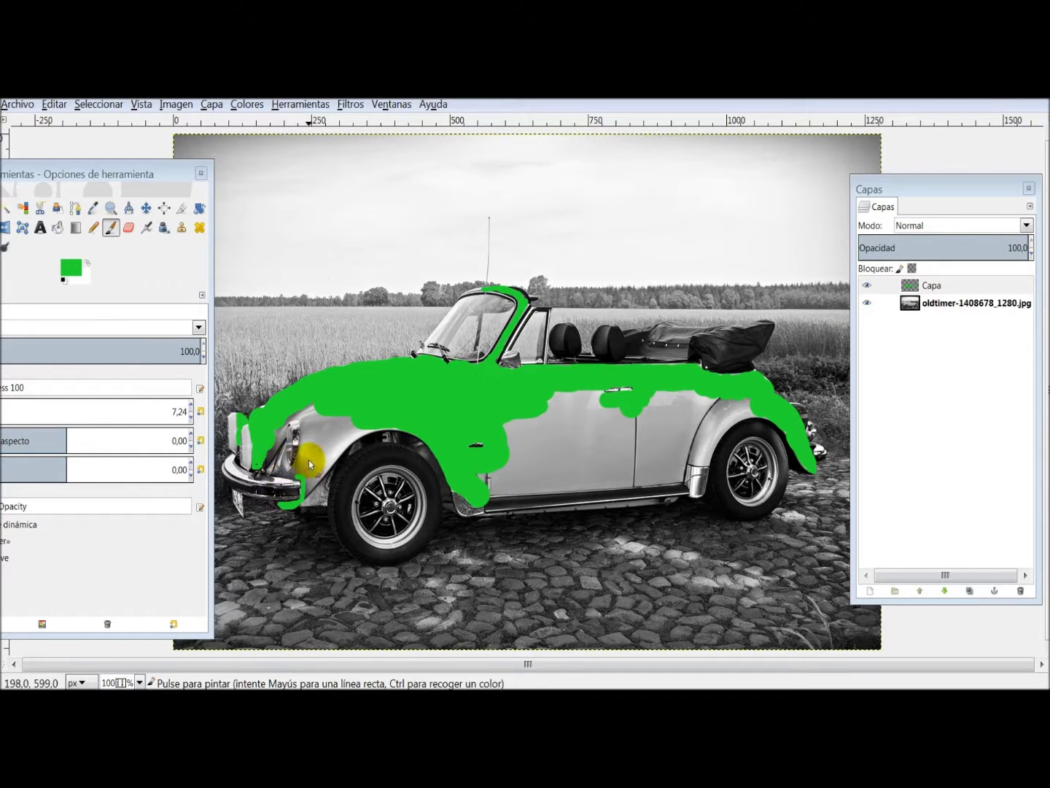
pyautogui.moveTo(260, 470)
pyautogui.mouseDown()
pyautogui.moveTo(299, 479)
pyautogui.moveTo(306, 419)
pyautogui.mouseUp()
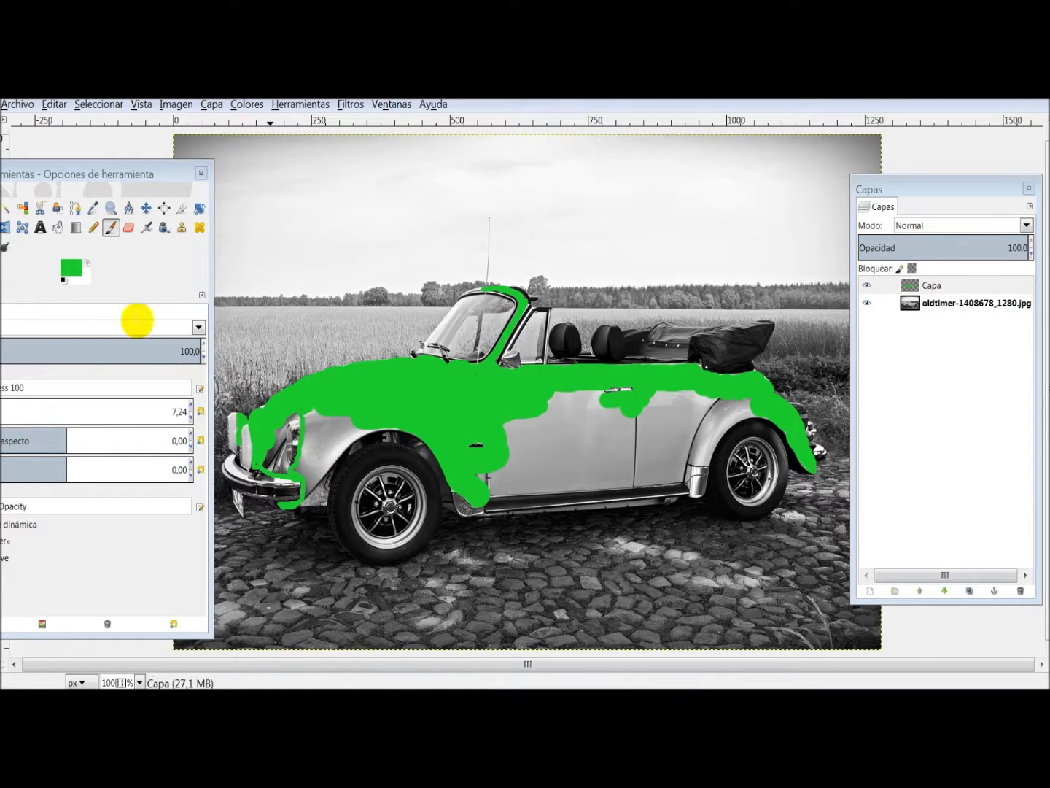
# Step: Fill in green beside the headlight and over its surround
pyautogui.moveTo(74, 191); pyautogui.dragTo(98, 188)
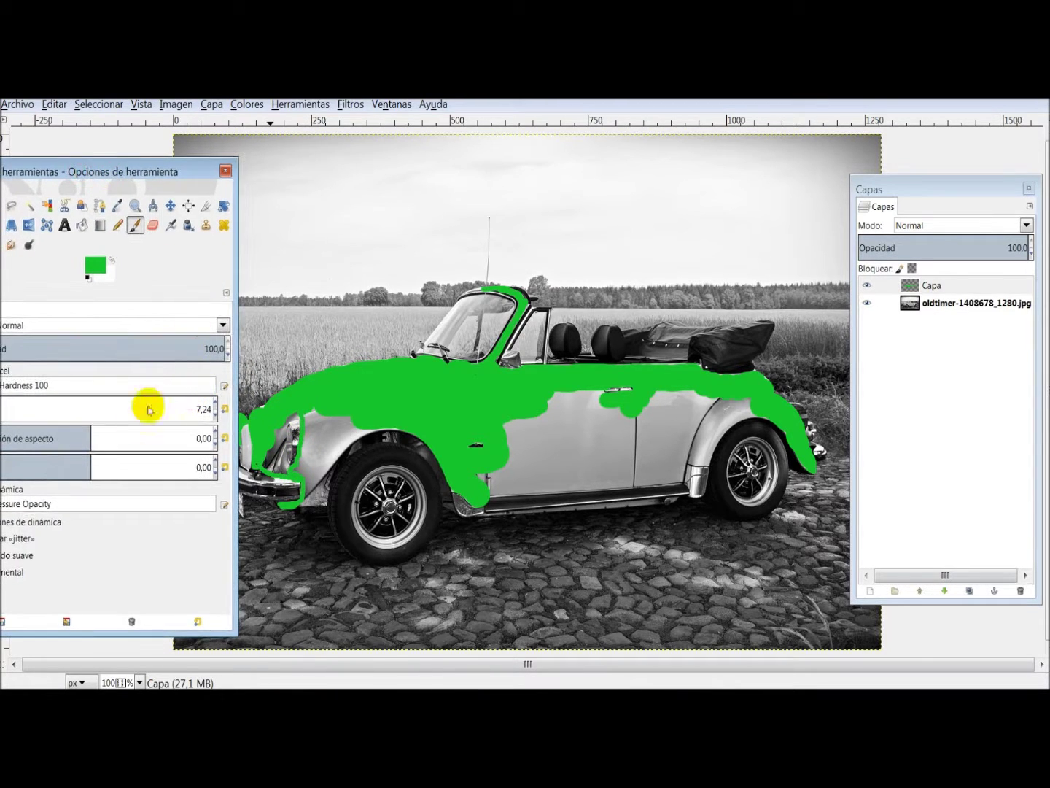
pyautogui.moveTo(269, 458); pyautogui.dragTo(283, 471)
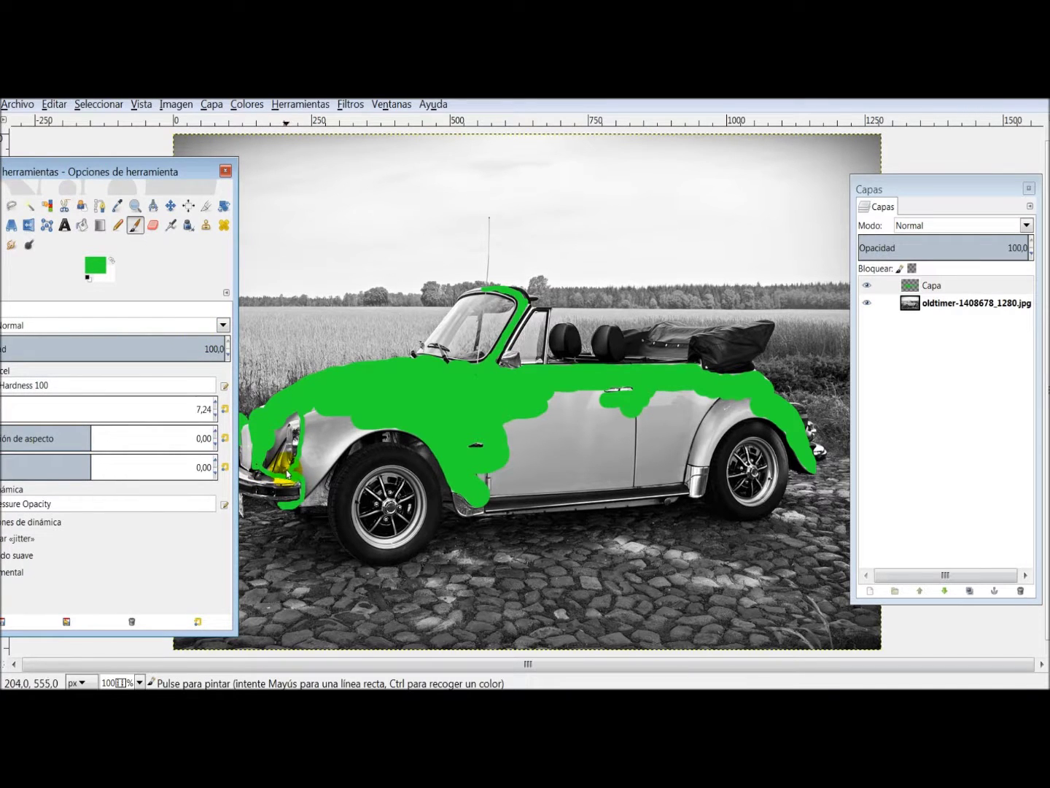
pyautogui.click(290, 472)
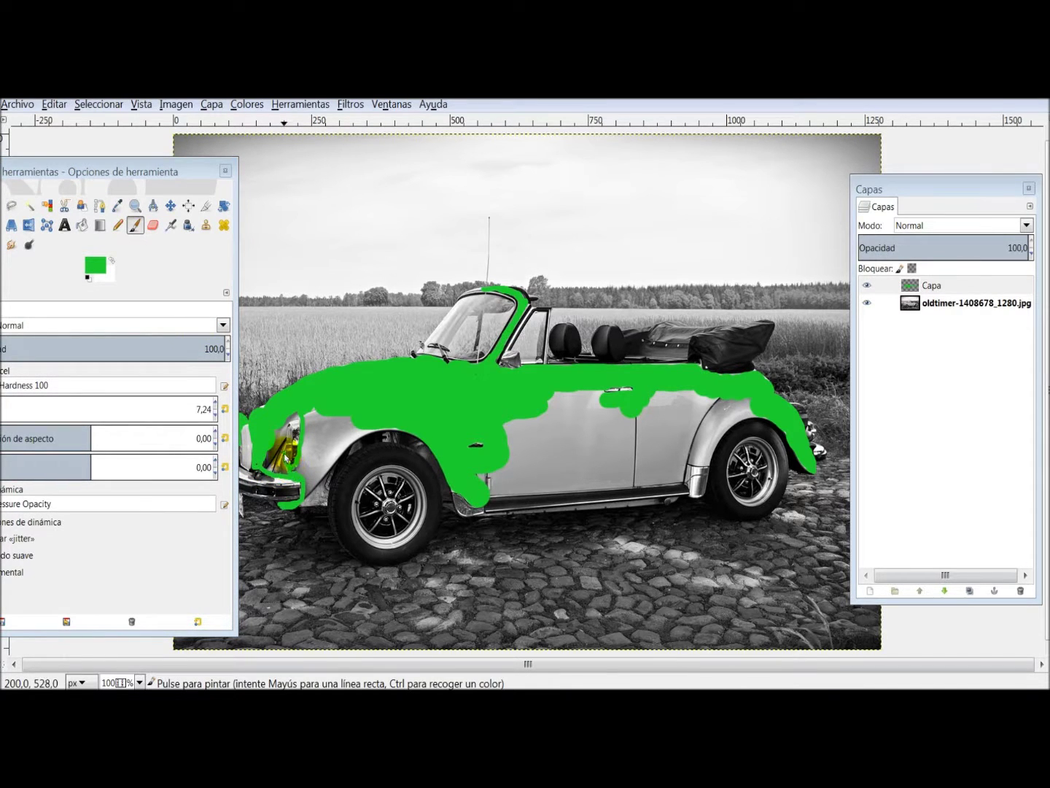
pyautogui.moveTo(291, 422)
pyautogui.mouseDown()
pyautogui.moveTo(300, 421)
pyautogui.moveTo(279, 431)
pyautogui.mouseUp()
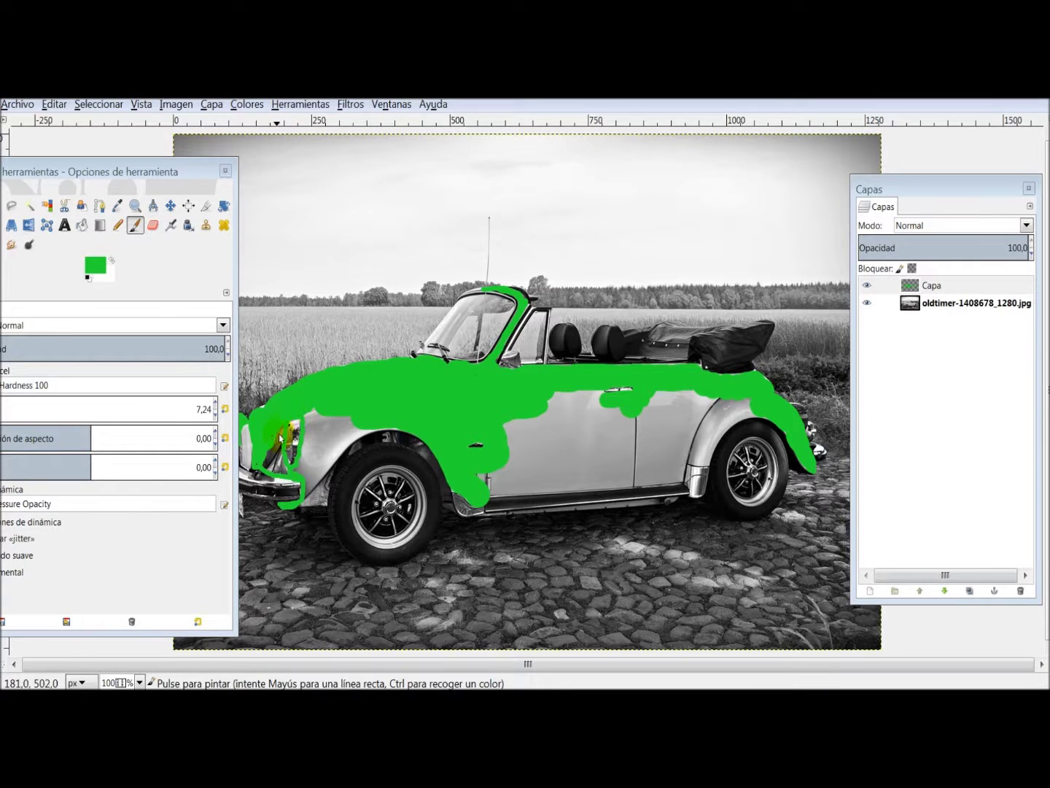
pyautogui.moveTo(85, 166); pyautogui.dragTo(129, 170)
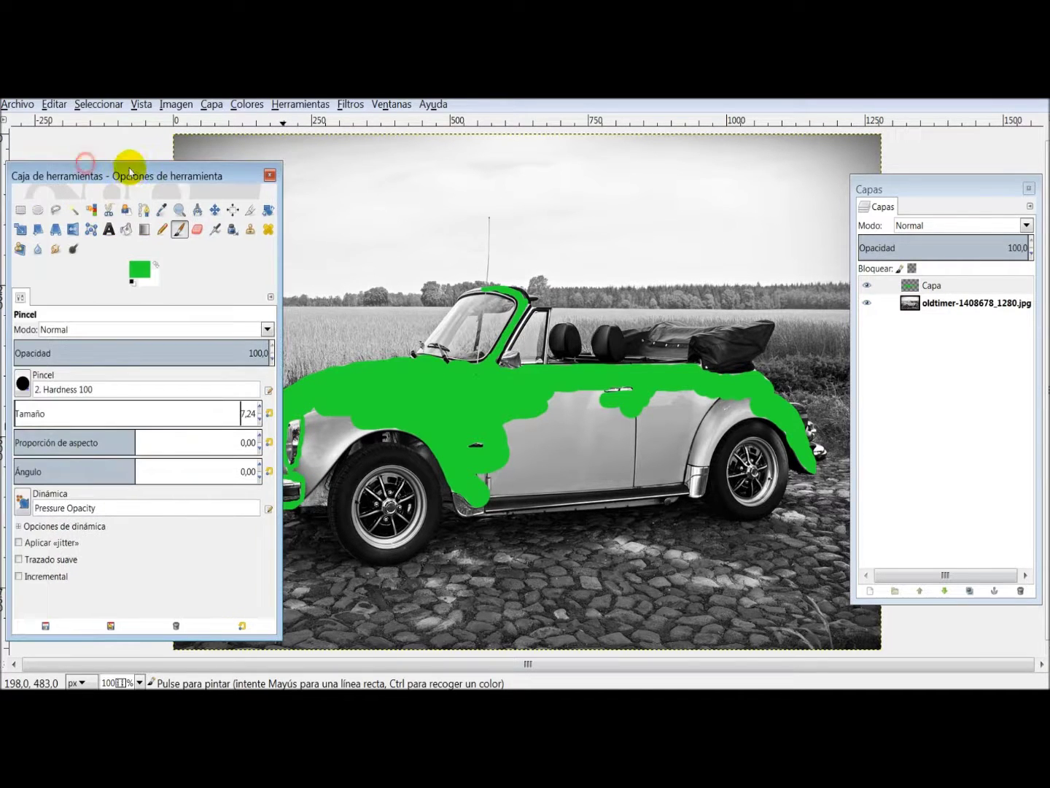
# Step: With brush size 23, cover the headlight area and front wheel arch spot in green
pyautogui.click(252, 413)
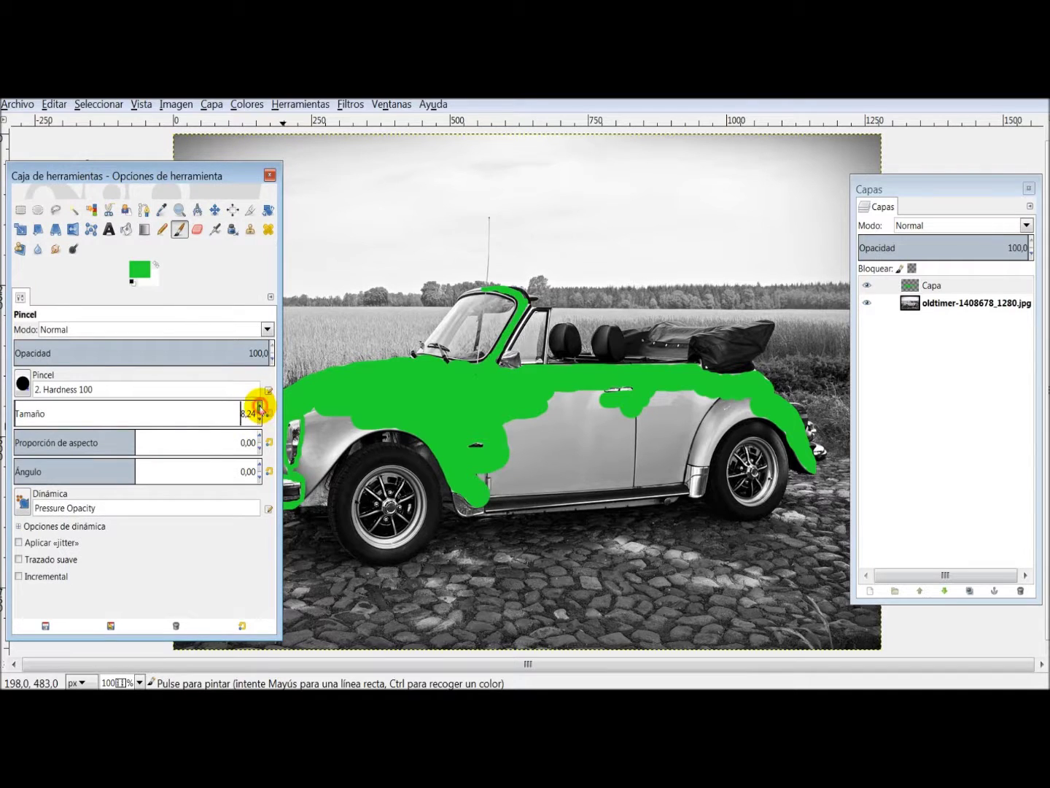
pyautogui.moveTo(230, 174); pyautogui.dragTo(197, 180)
pyautogui.click(271, 462)
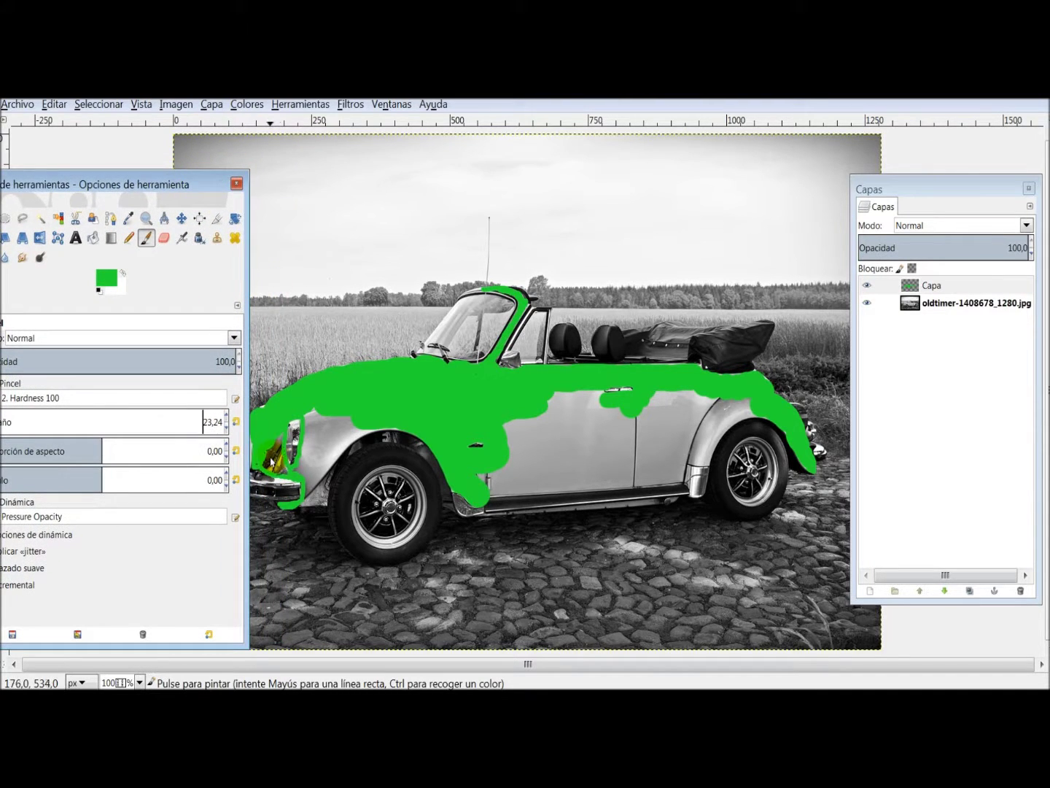
pyautogui.moveTo(270, 455)
pyautogui.mouseDown()
pyautogui.moveTo(279, 437)
pyautogui.moveTo(279, 467)
pyautogui.moveTo(305, 469)
pyautogui.moveTo(312, 413)
pyautogui.moveTo(354, 423)
pyautogui.moveTo(312, 489)
pyautogui.moveTo(342, 447)
pyautogui.mouseUp()
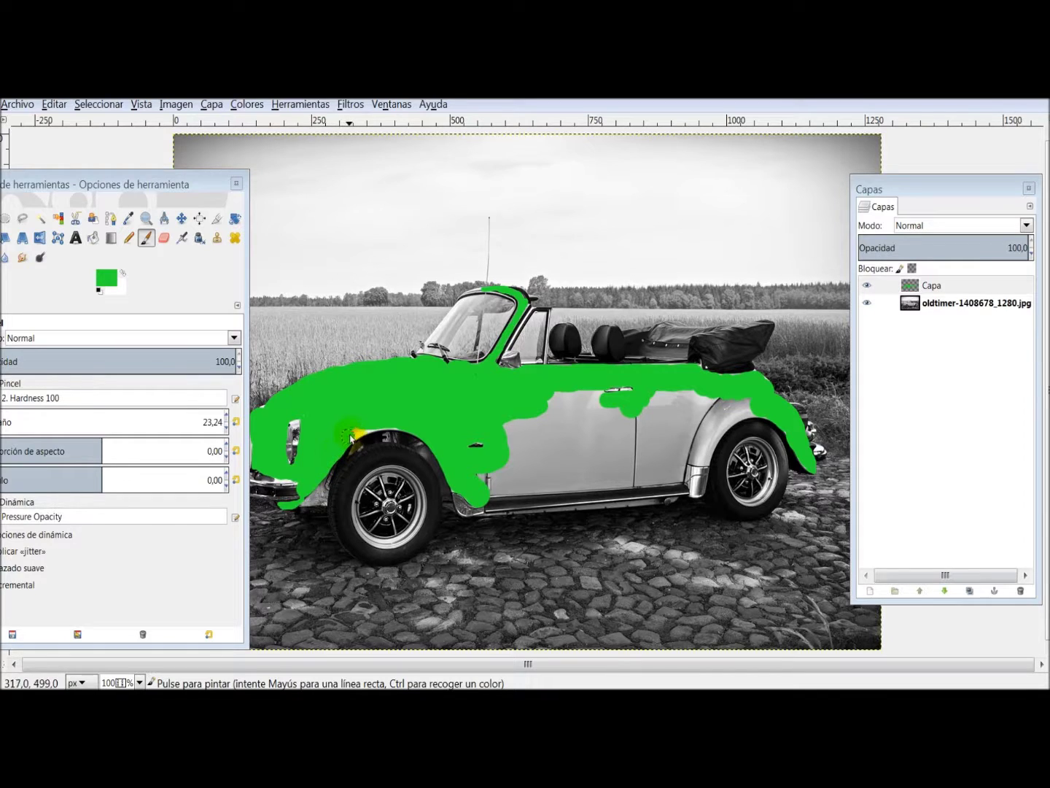
pyautogui.moveTo(397, 427); pyautogui.dragTo(447, 421)
# Step: Fill the remaining bare patches along the body, upper door strip and rear wheel arch
pyautogui.moveTo(348, 435)
pyautogui.mouseDown()
pyautogui.moveTo(483, 482)
pyautogui.moveTo(485, 495)
pyautogui.moveTo(685, 481)
pyautogui.mouseUp()
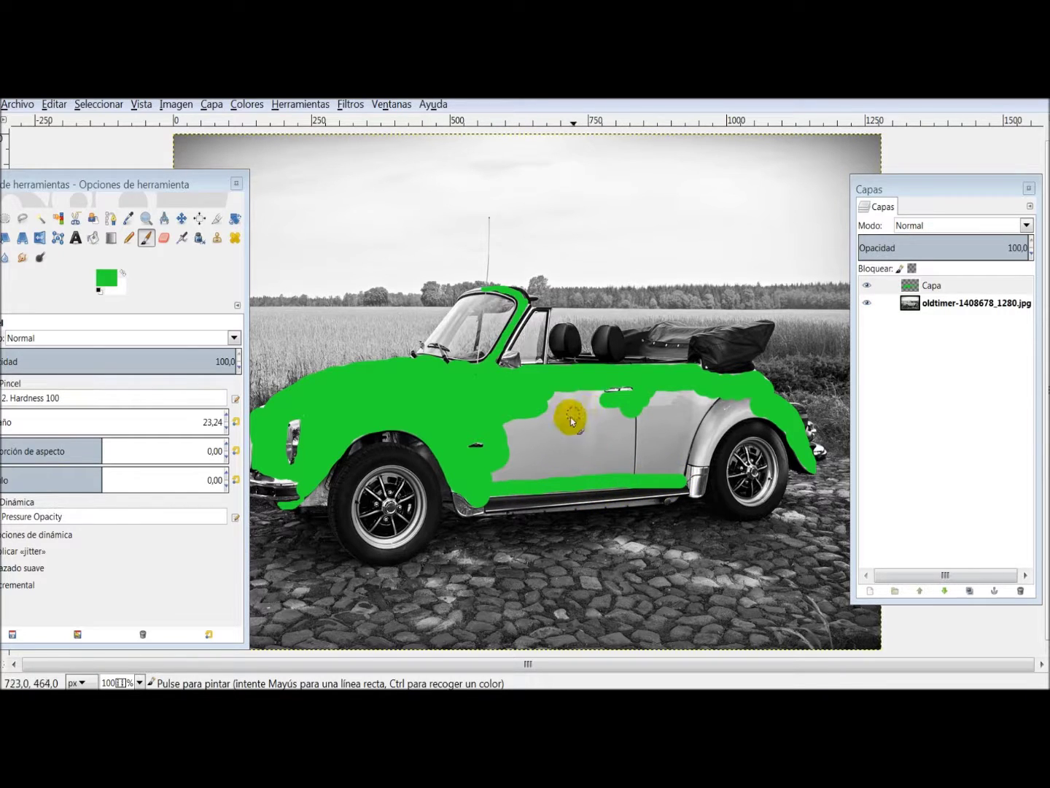
pyautogui.moveTo(602, 400)
pyautogui.mouseDown()
pyautogui.moveTo(543, 400)
pyautogui.moveTo(628, 412)
pyautogui.moveTo(558, 410)
pyautogui.moveTo(499, 429)
pyautogui.moveTo(614, 422)
pyautogui.moveTo(617, 431)
pyautogui.moveTo(508, 442)
pyautogui.moveTo(521, 446)
pyautogui.moveTo(594, 446)
pyautogui.moveTo(633, 431)
pyautogui.moveTo(603, 454)
pyautogui.moveTo(500, 445)
pyautogui.moveTo(476, 502)
pyautogui.moveTo(507, 465)
pyautogui.moveTo(535, 461)
pyautogui.moveTo(628, 460)
pyautogui.moveTo(509, 474)
pyautogui.moveTo(617, 476)
pyautogui.moveTo(653, 463)
pyautogui.moveTo(673, 471)
pyautogui.moveTo(638, 485)
pyautogui.moveTo(677, 476)
pyautogui.moveTo(682, 434)
pyautogui.moveTo(710, 415)
pyautogui.moveTo(654, 399)
pyautogui.moveTo(661, 414)
pyautogui.moveTo(700, 401)
pyautogui.moveTo(633, 430)
pyautogui.moveTo(693, 428)
pyautogui.moveTo(638, 446)
pyautogui.moveTo(683, 442)
pyautogui.moveTo(664, 457)
pyautogui.moveTo(691, 445)
pyautogui.moveTo(699, 457)
pyautogui.mouseUp()
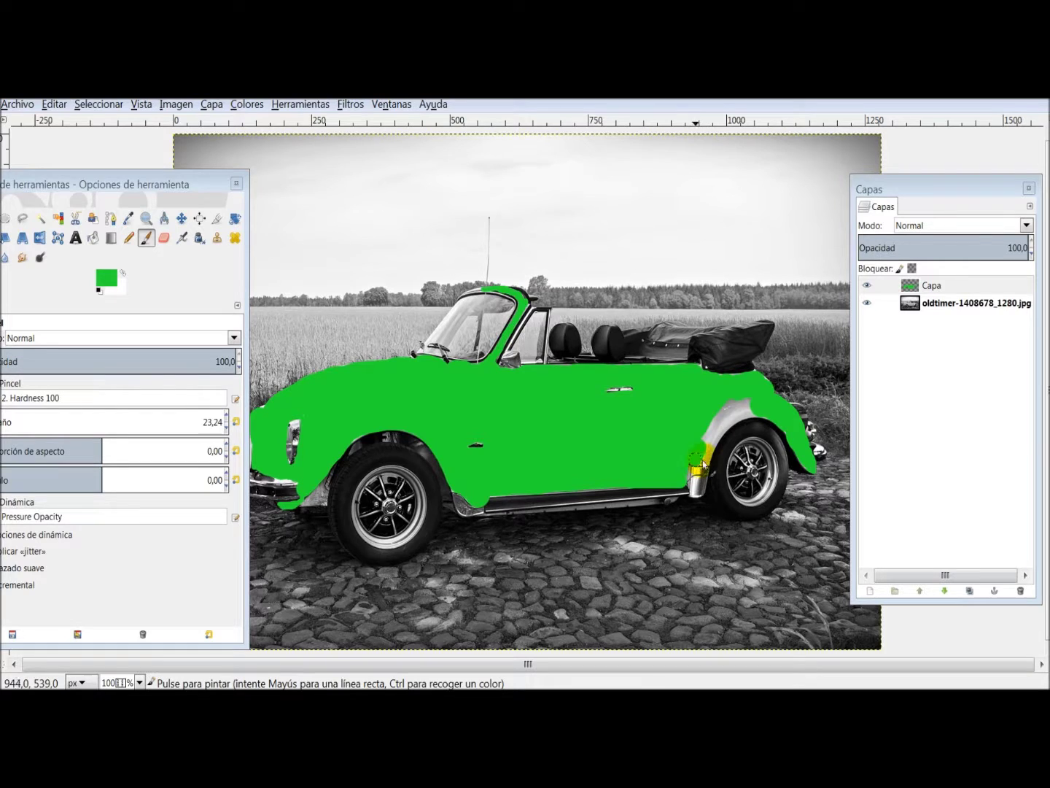
pyautogui.moveTo(708, 459)
pyautogui.mouseDown()
pyautogui.moveTo(732, 419)
pyautogui.moveTo(764, 414)
pyautogui.moveTo(721, 415)
pyautogui.mouseUp()
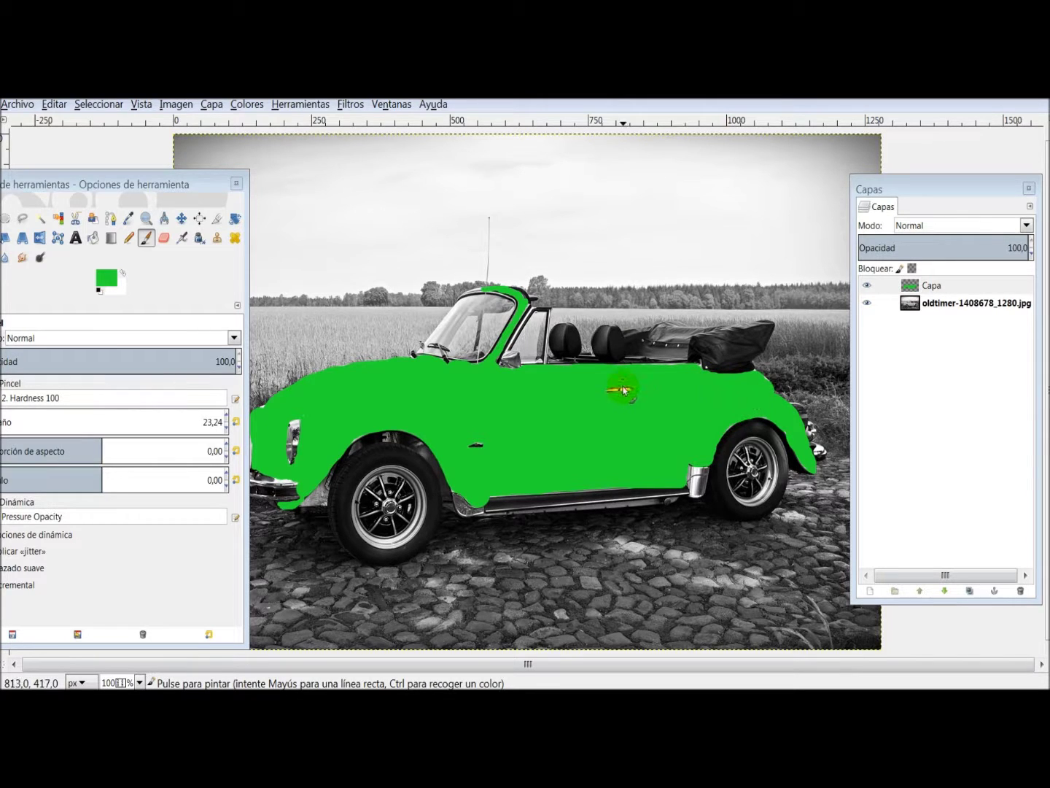
pyautogui.click(226, 429)
pyautogui.click(227, 430)
pyautogui.click(226, 429)
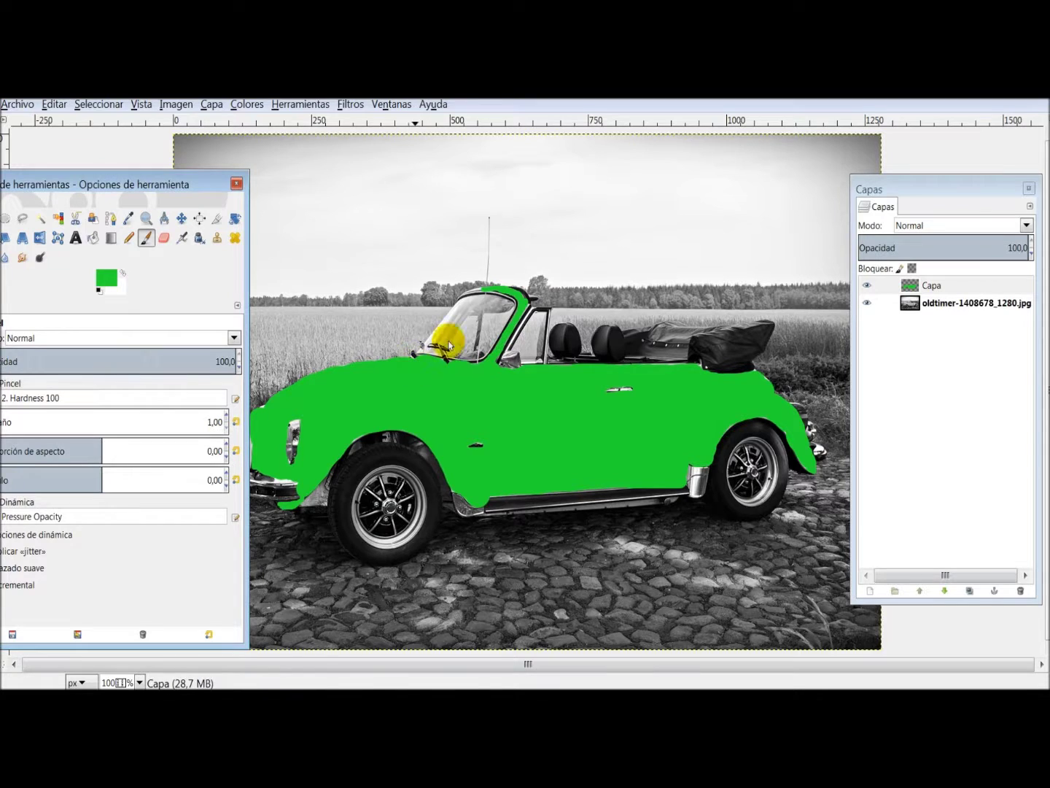
# Step: Paint the thin right windshield pillar and its frame green with a 1–4 px brush
pyautogui.click(468, 294)
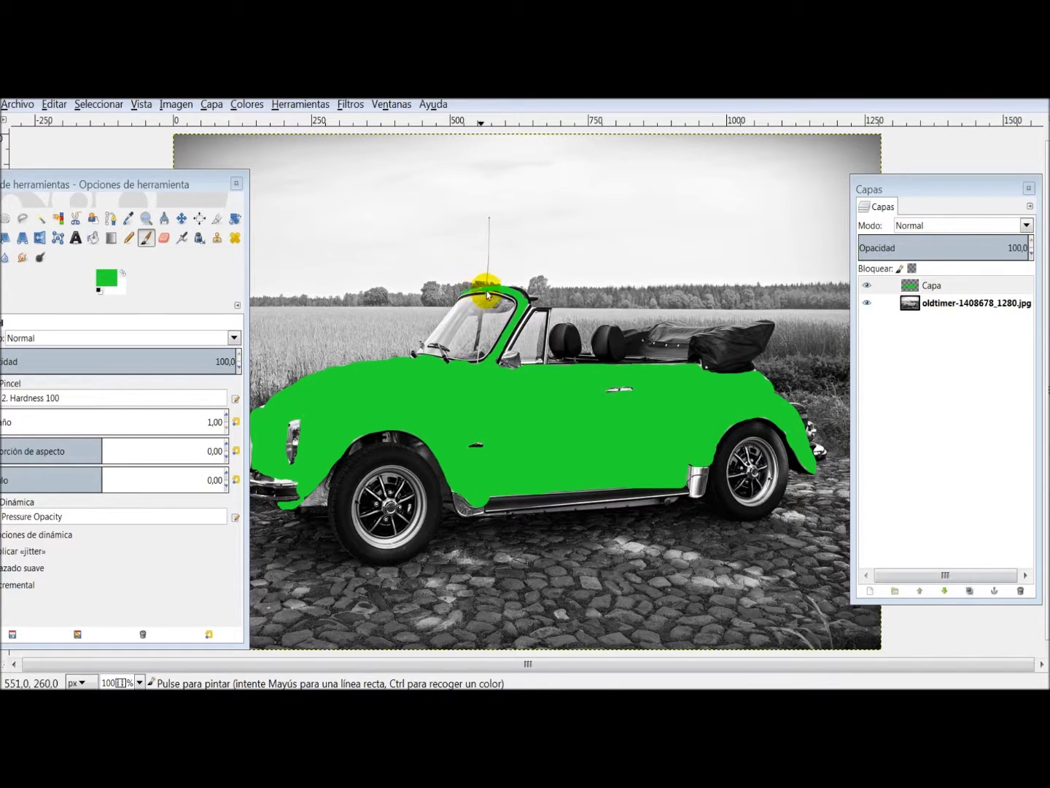
pyautogui.moveTo(503, 298); pyautogui.dragTo(515, 328)
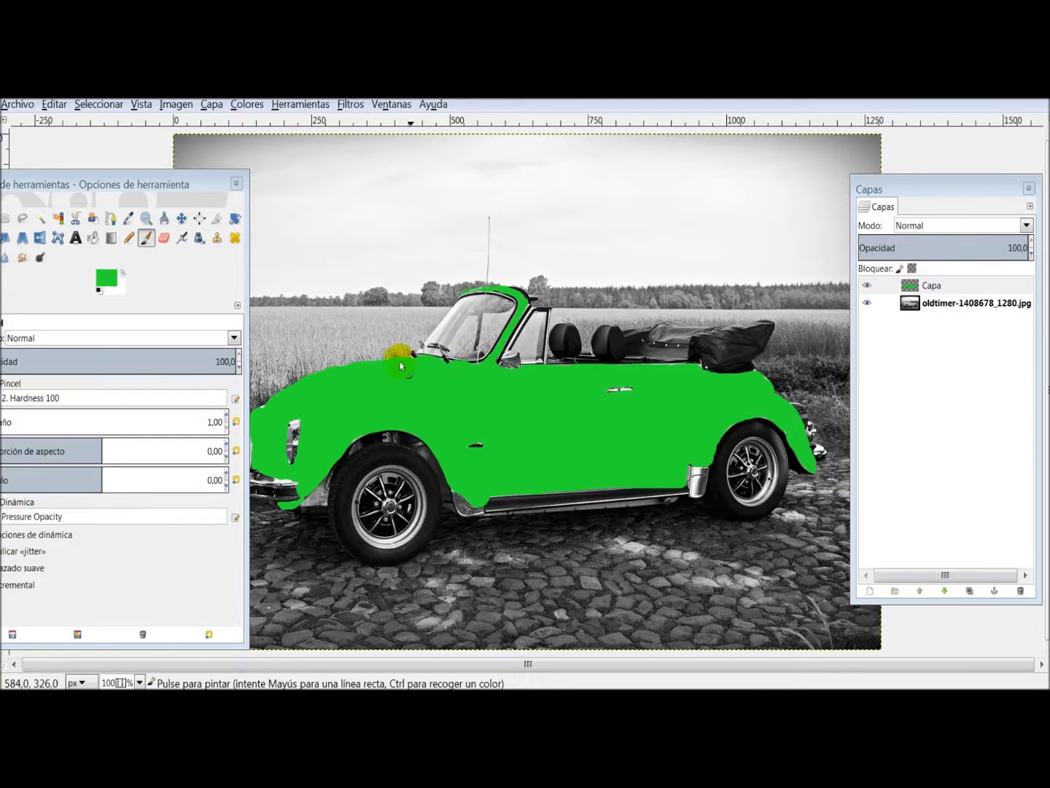
pyautogui.click(226, 414)
pyautogui.click(227, 415)
pyautogui.click(227, 414)
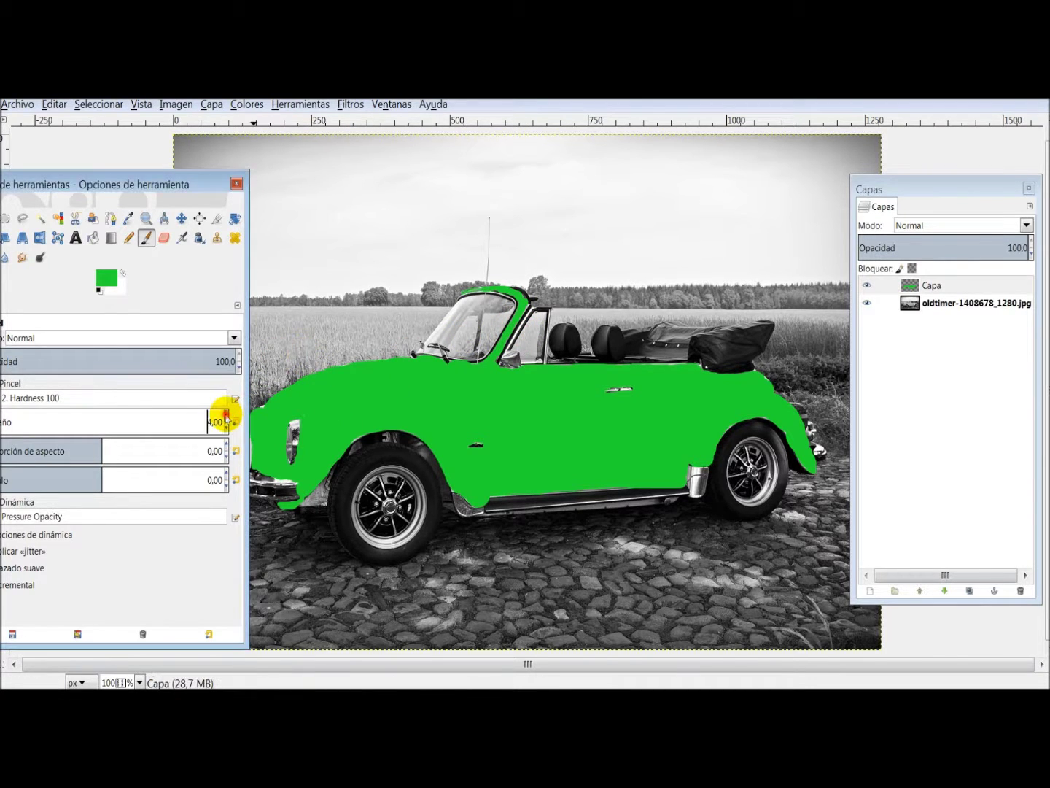
pyautogui.click(522, 311)
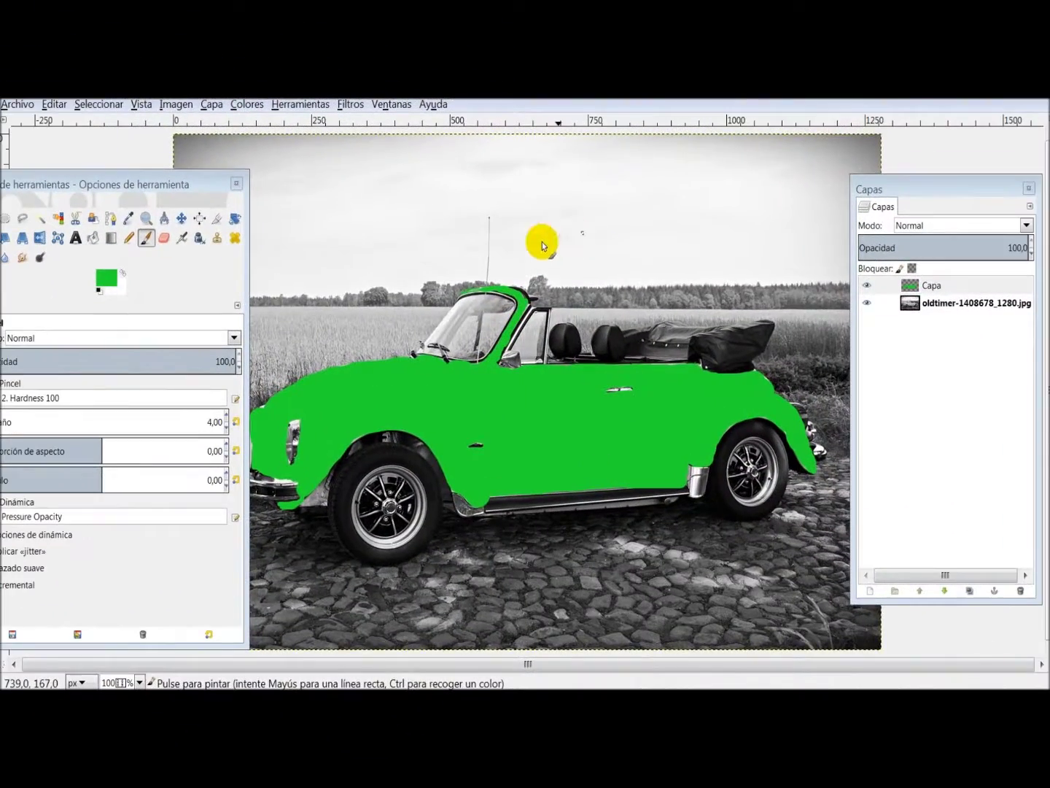
pyautogui.click(146, 218)
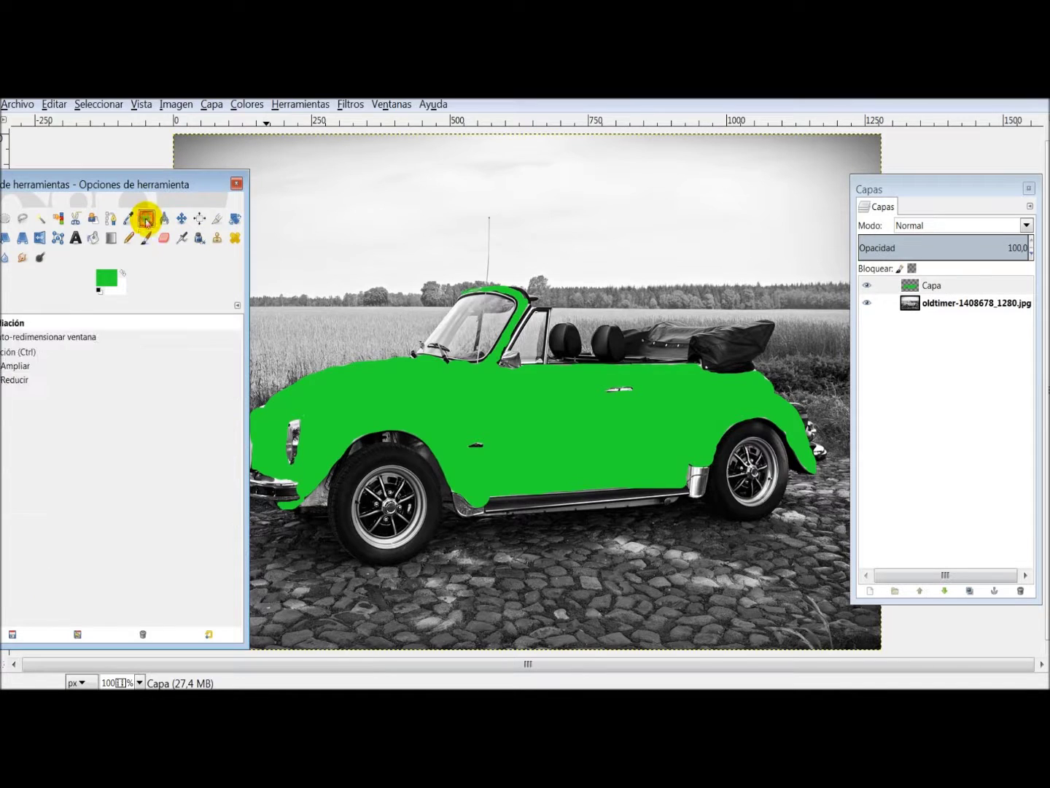
# Step: Set the Zoom tool to Ampliar and magnify the view on the seats
pyautogui.moveTo(49, 184); pyautogui.dragTo(70, 183)
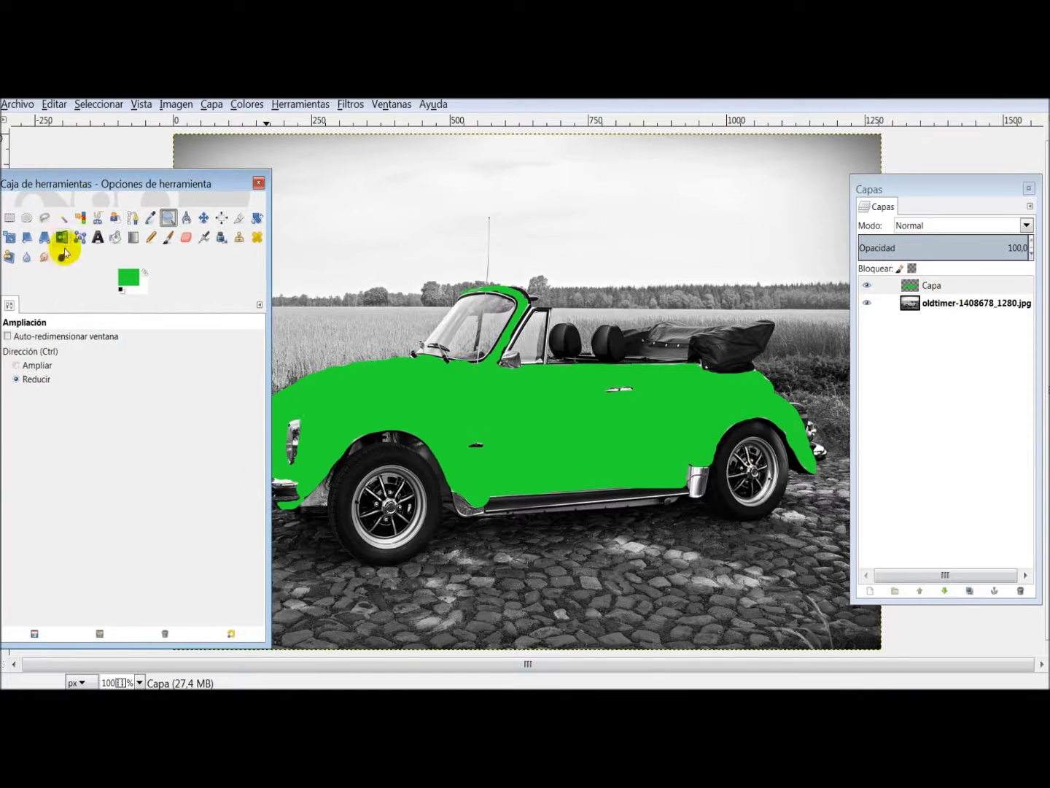
pyautogui.click(16, 366)
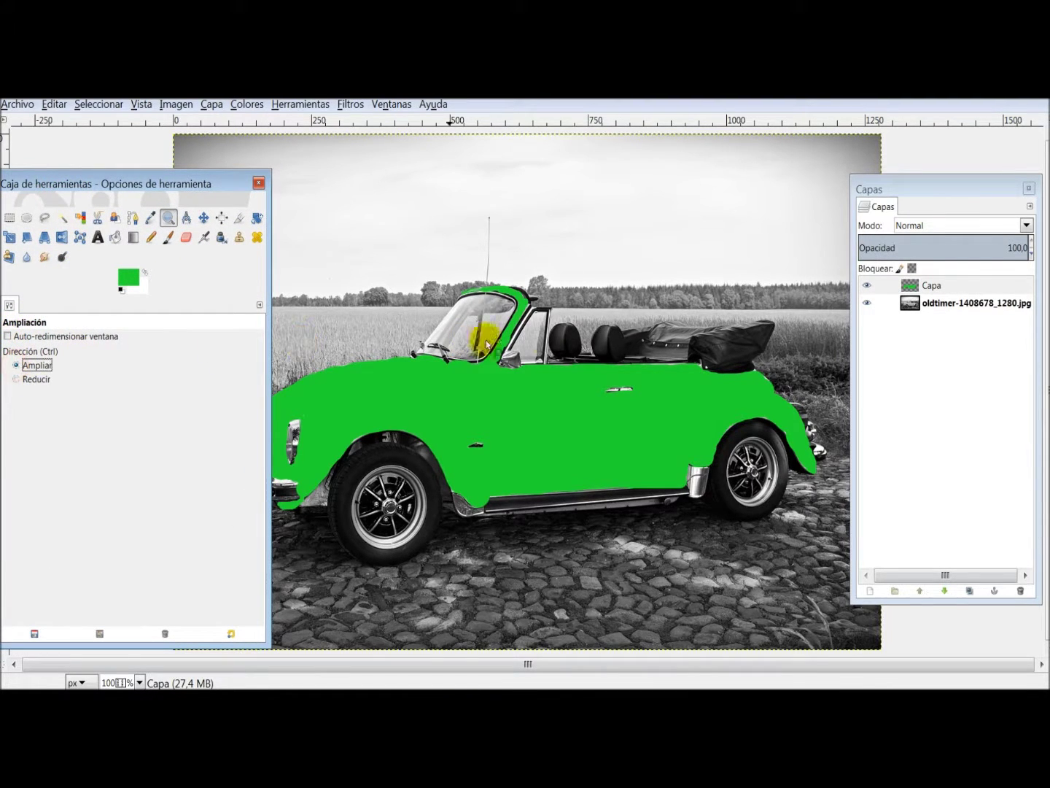
pyautogui.click(624, 346)
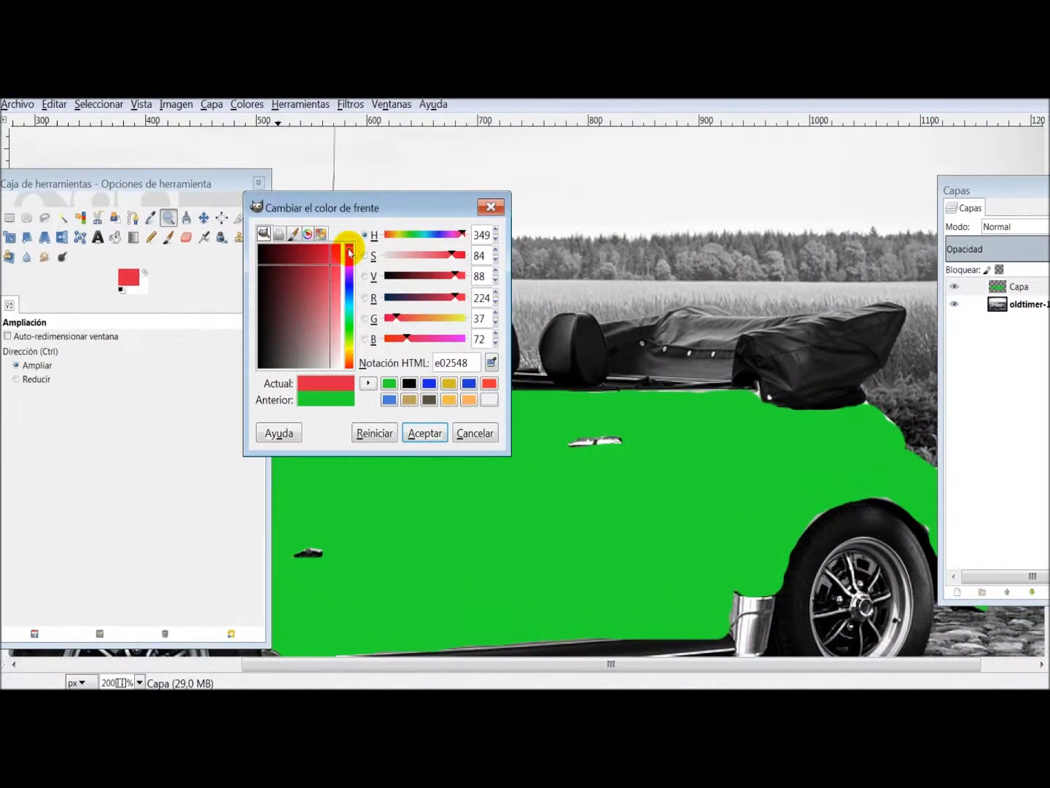
# Step: Choose dark maroon 420813 as the foreground painting colour
pyautogui.moveTo(349, 254); pyautogui.dragTo(349, 364)
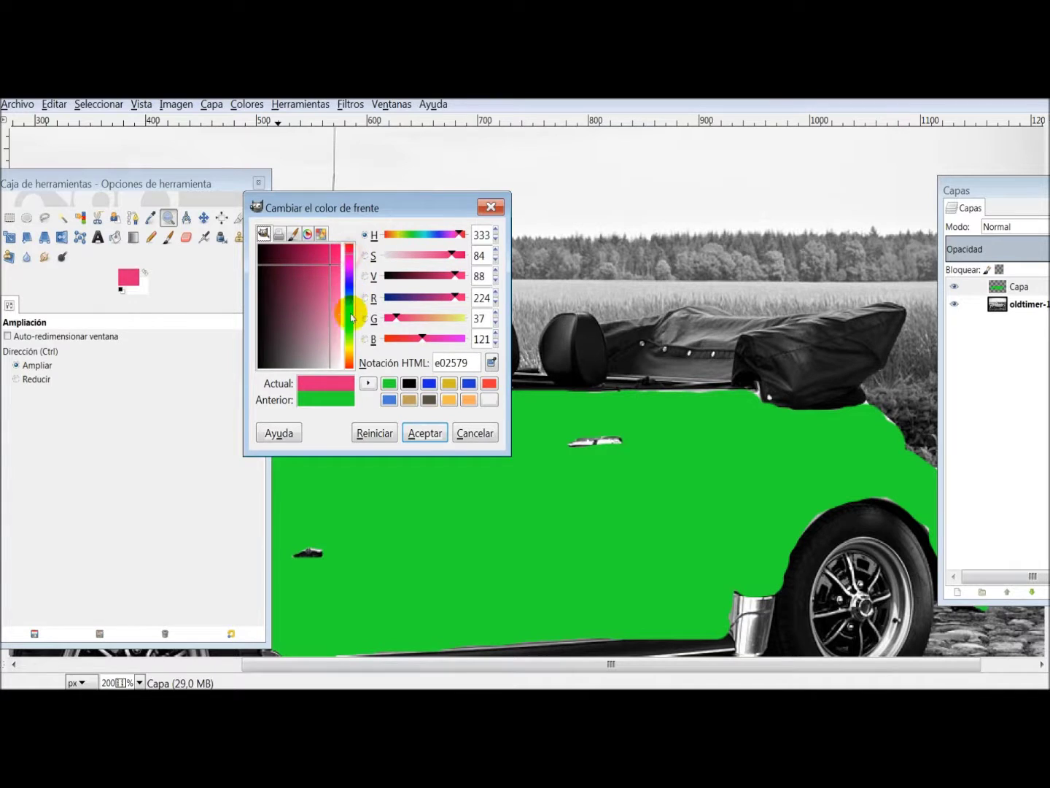
pyautogui.moveTo(350, 364); pyautogui.dragTo(349, 366)
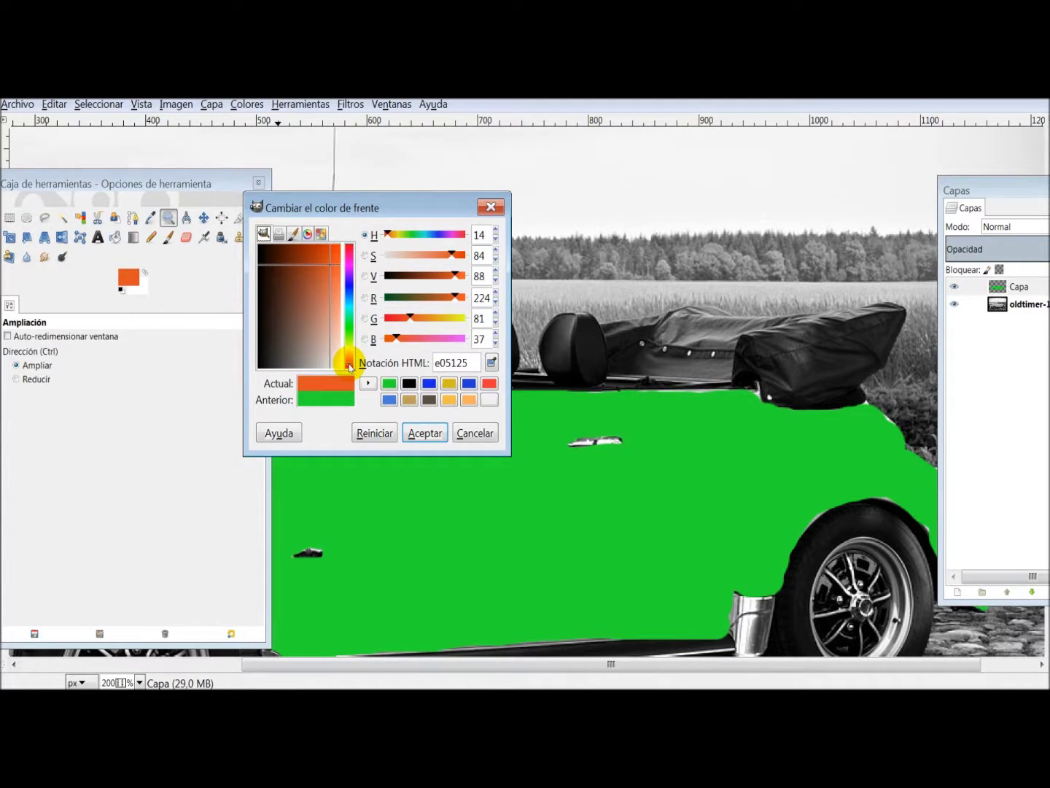
pyautogui.moveTo(350, 365); pyautogui.dragTo(350, 264)
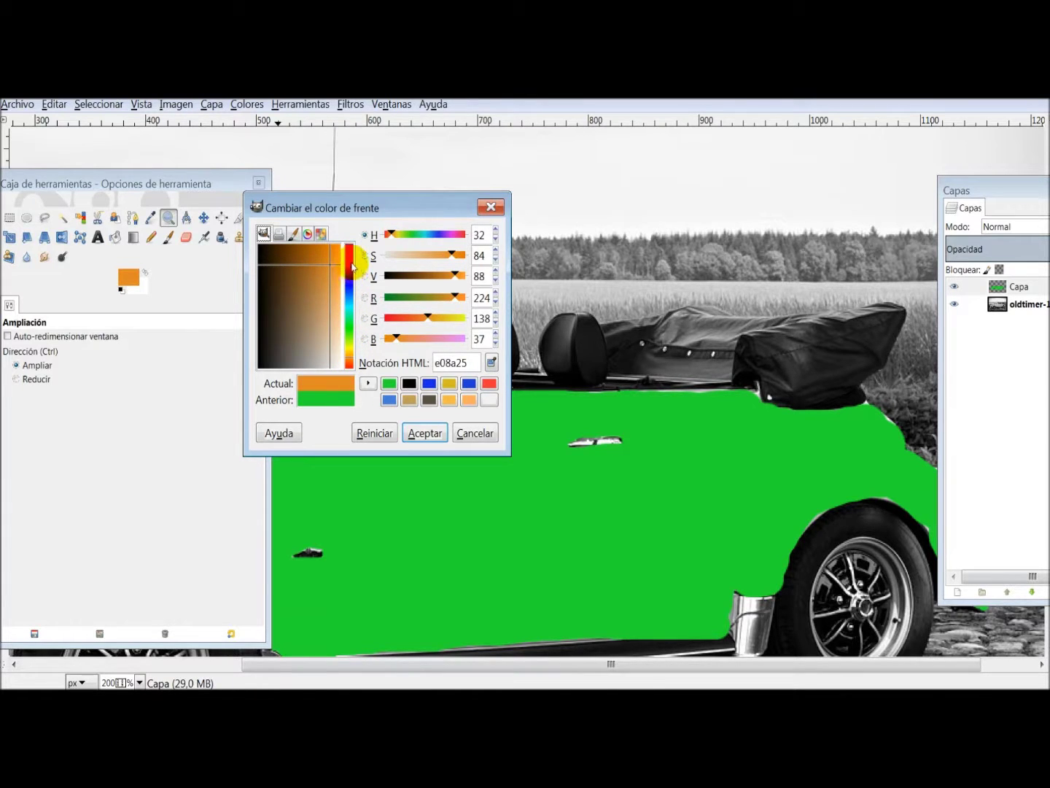
pyautogui.click(352, 252)
pyautogui.click(286, 252)
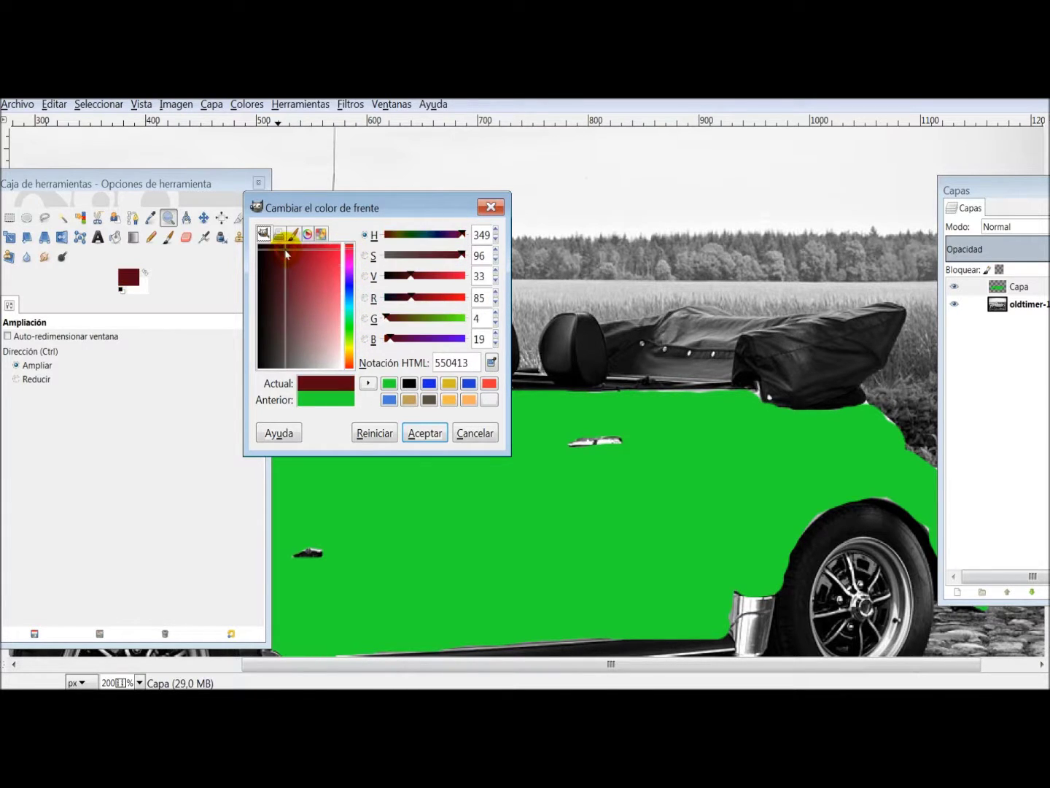
pyautogui.click(291, 271)
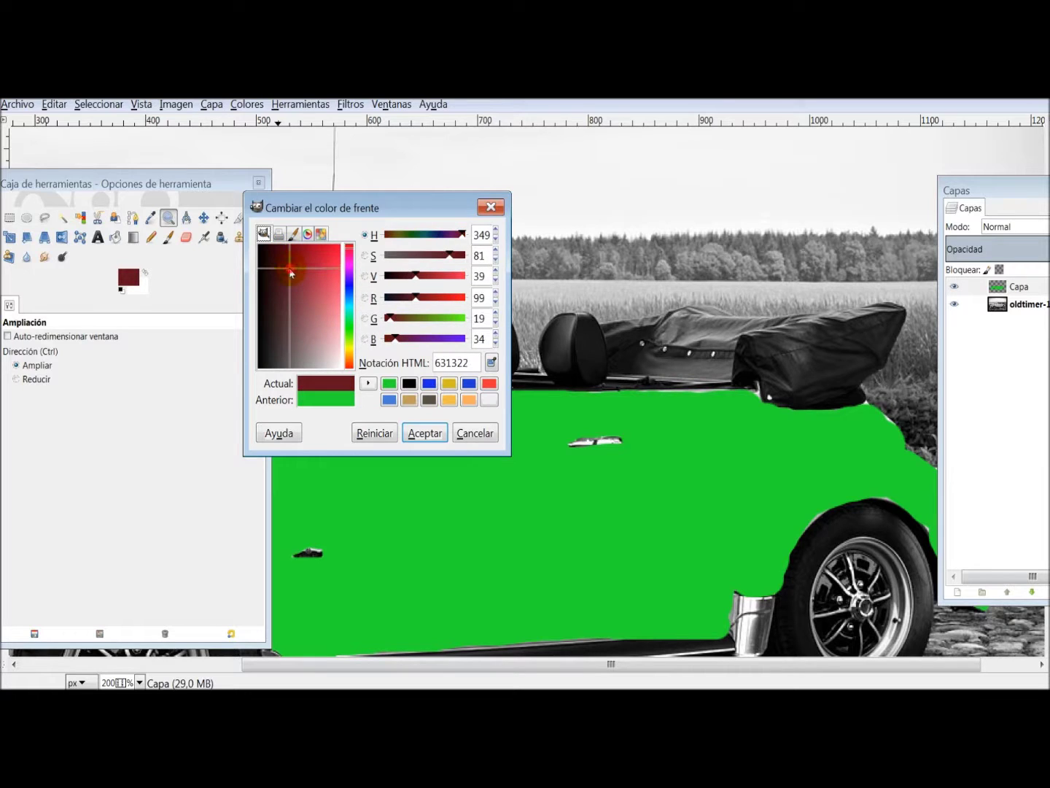
pyautogui.click(273, 251)
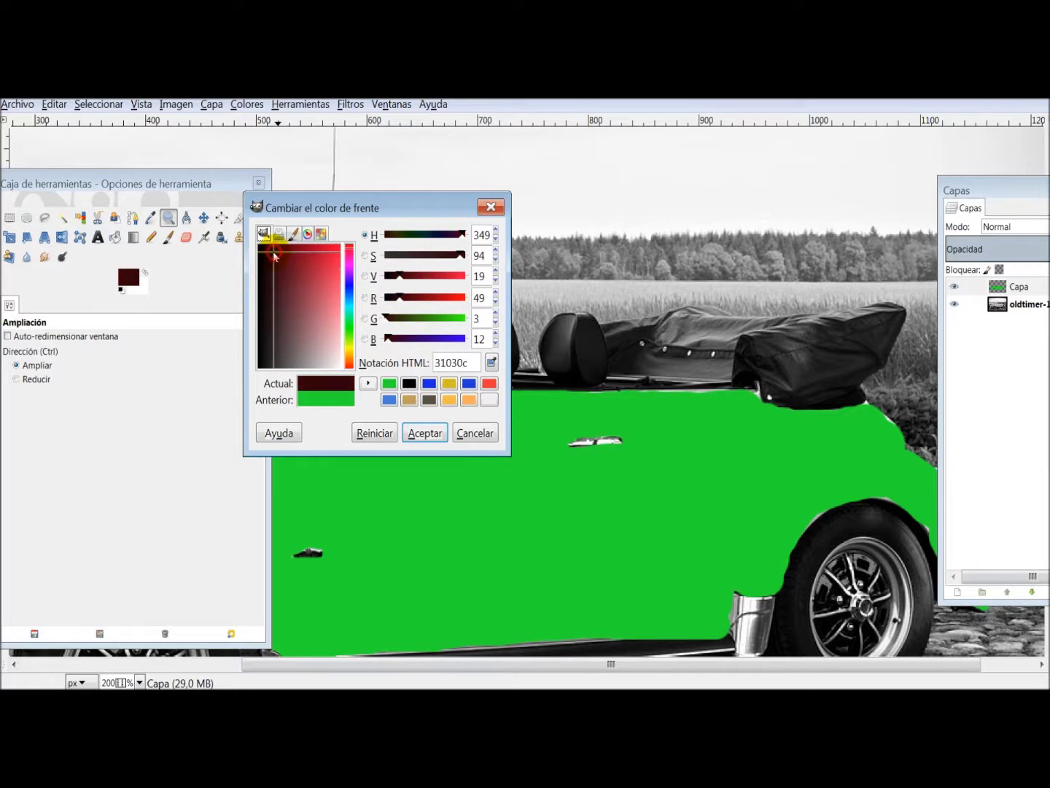
pyautogui.click(281, 268)
pyautogui.click(269, 280)
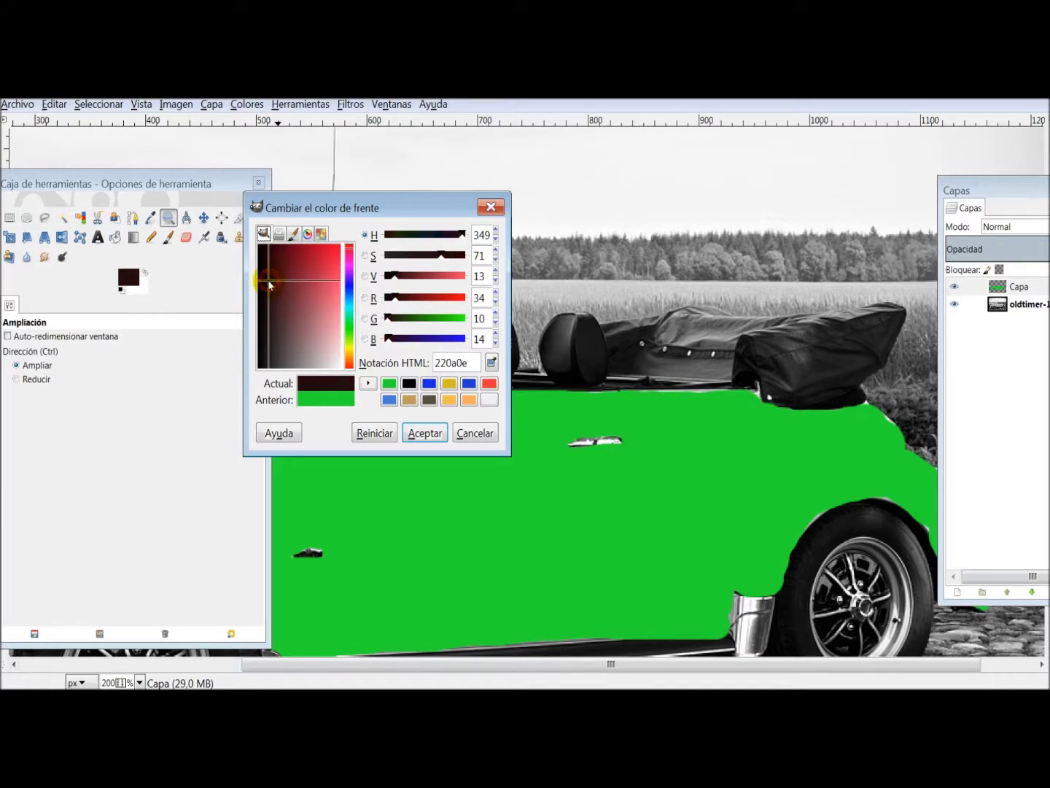
pyautogui.click(273, 281)
pyautogui.click(276, 266)
pyautogui.click(278, 260)
pyautogui.click(416, 428)
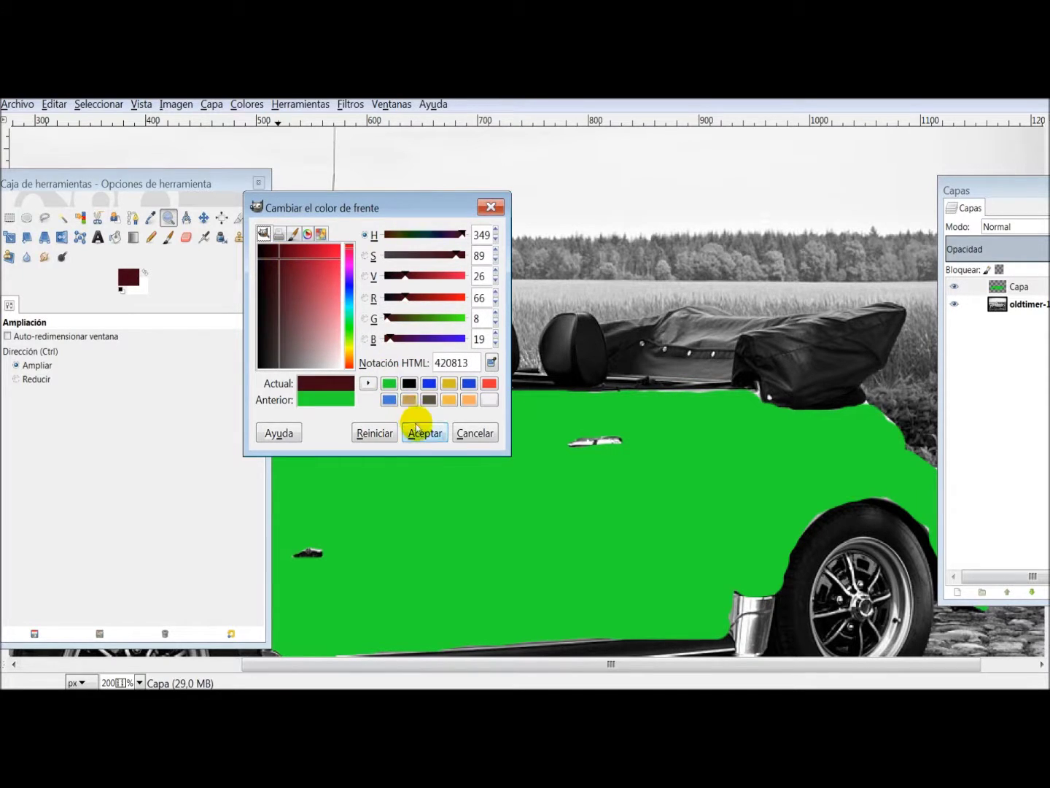
# Step: Paint the front headrest solid dark red with the Paintbrush at Tamaño 14
pyautogui.click(169, 237)
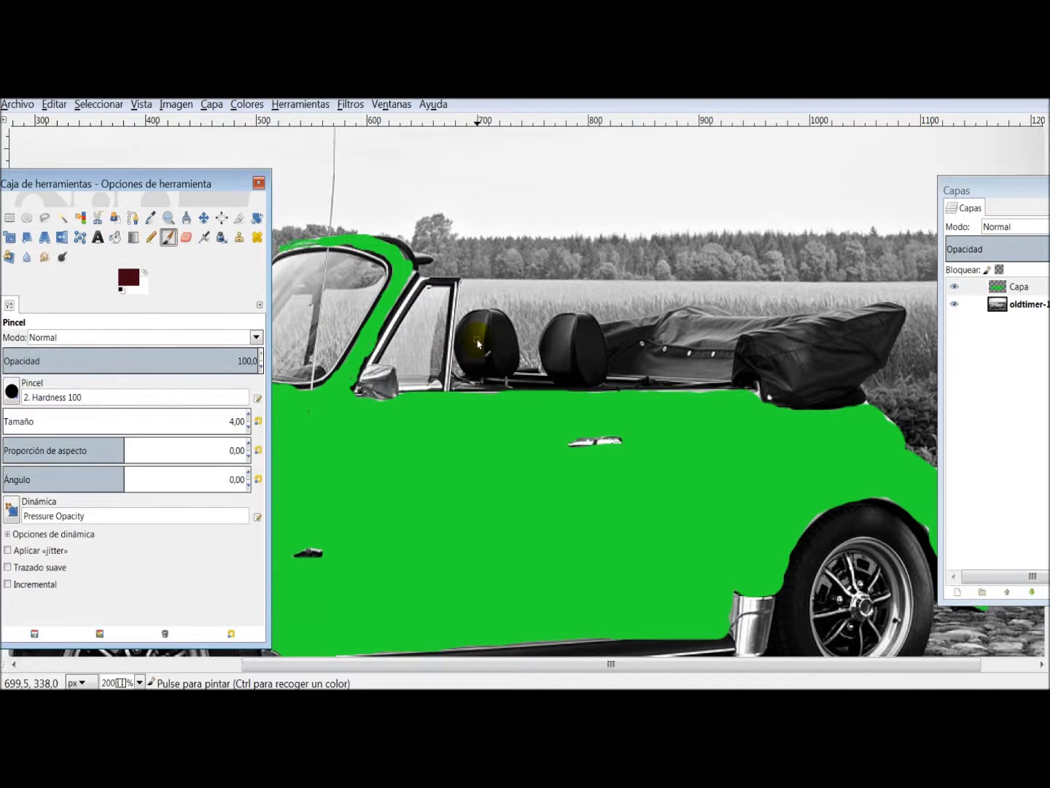
pyautogui.click(249, 414)
pyautogui.write('14')
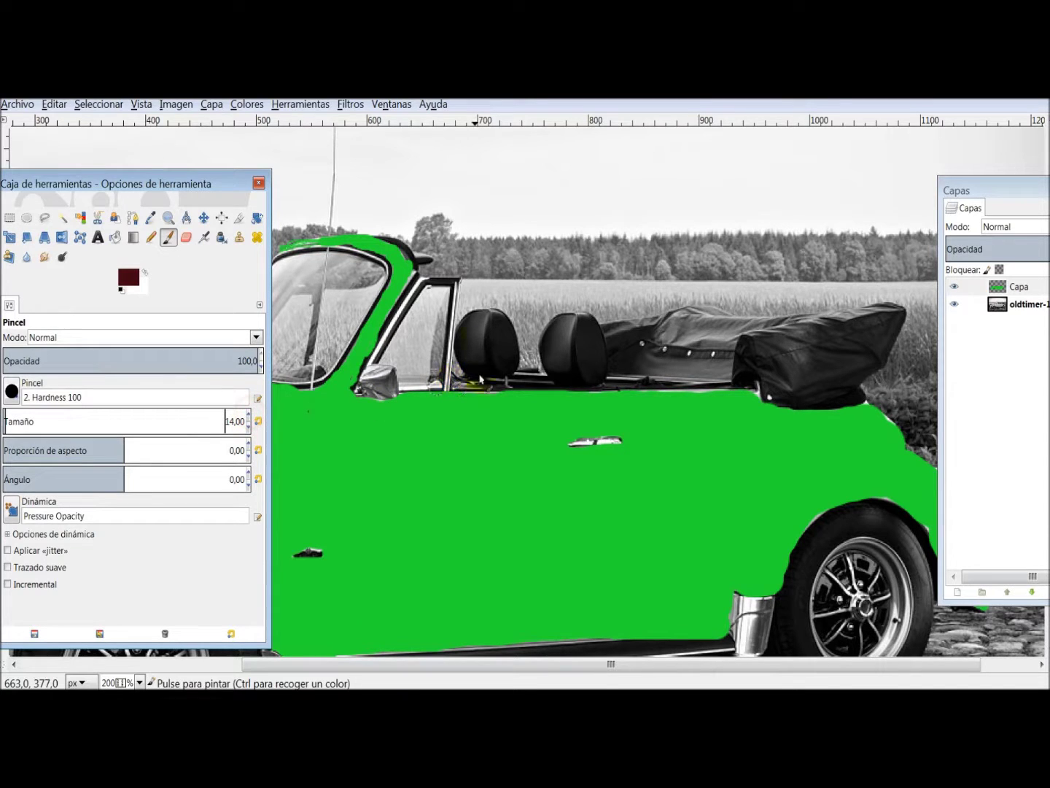
pyautogui.moveTo(478, 321); pyautogui.dragTo(461, 339)
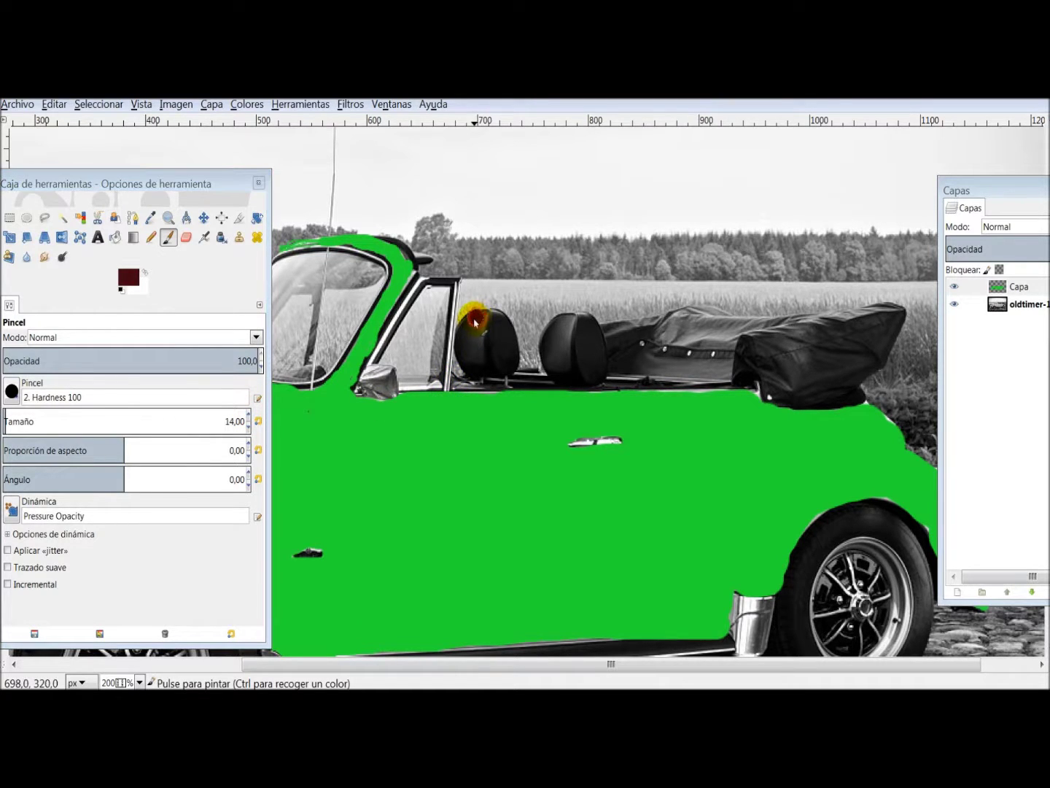
pyautogui.moveTo(462, 352); pyautogui.dragTo(485, 374)
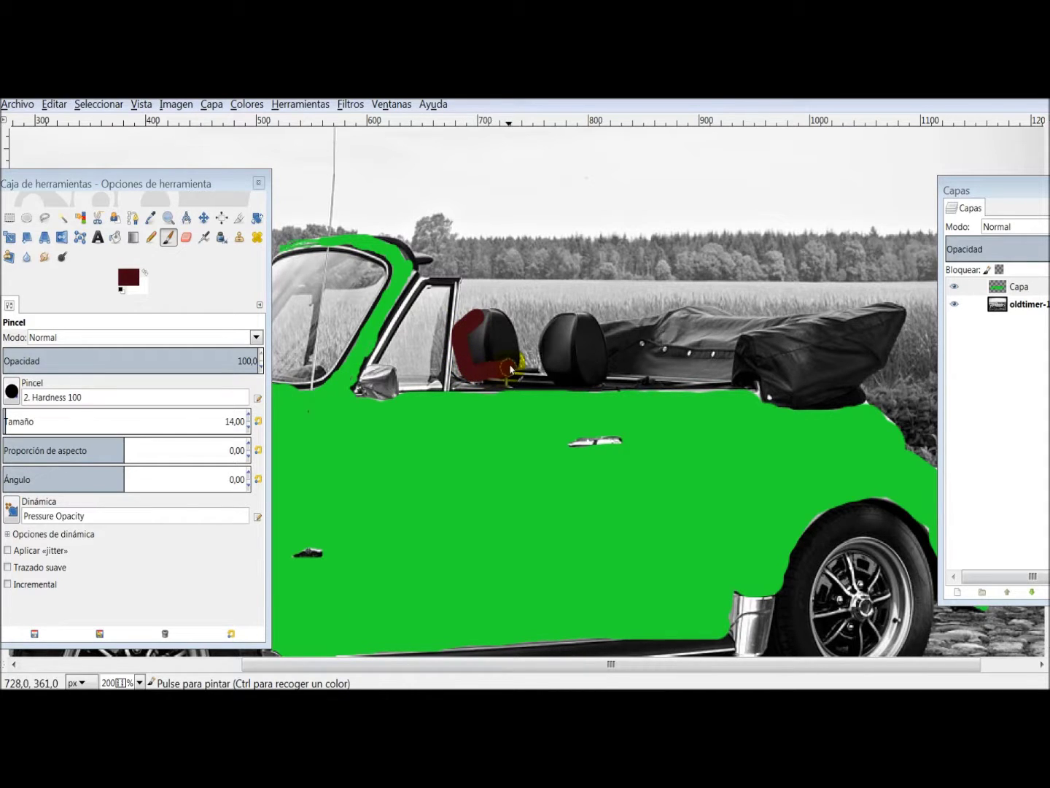
pyautogui.moveTo(515, 356)
pyautogui.mouseDown()
pyautogui.moveTo(511, 332)
pyautogui.moveTo(477, 303)
pyautogui.moveTo(466, 321)
pyautogui.moveTo(487, 339)
pyautogui.mouseUp()
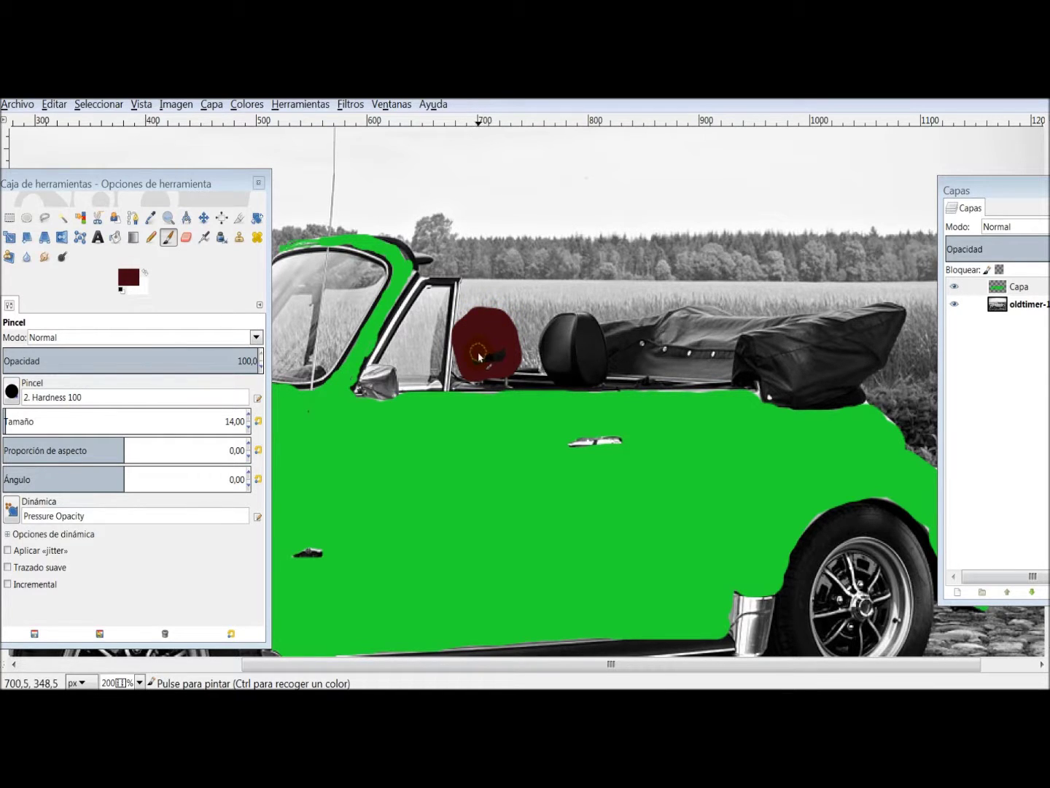
pyautogui.moveTo(503, 358); pyautogui.dragTo(515, 365)
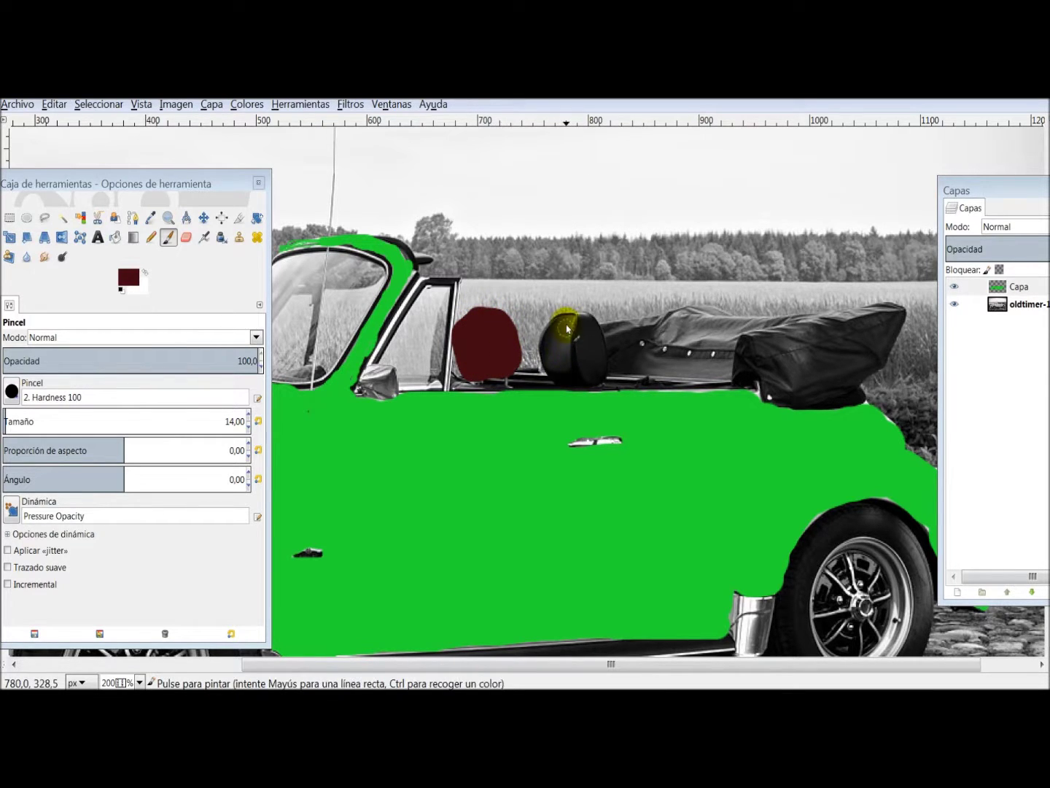
# Step: Paint the rear headrest dark red and outline the folded convertible top
pyautogui.moveTo(565, 324); pyautogui.dragTo(556, 330)
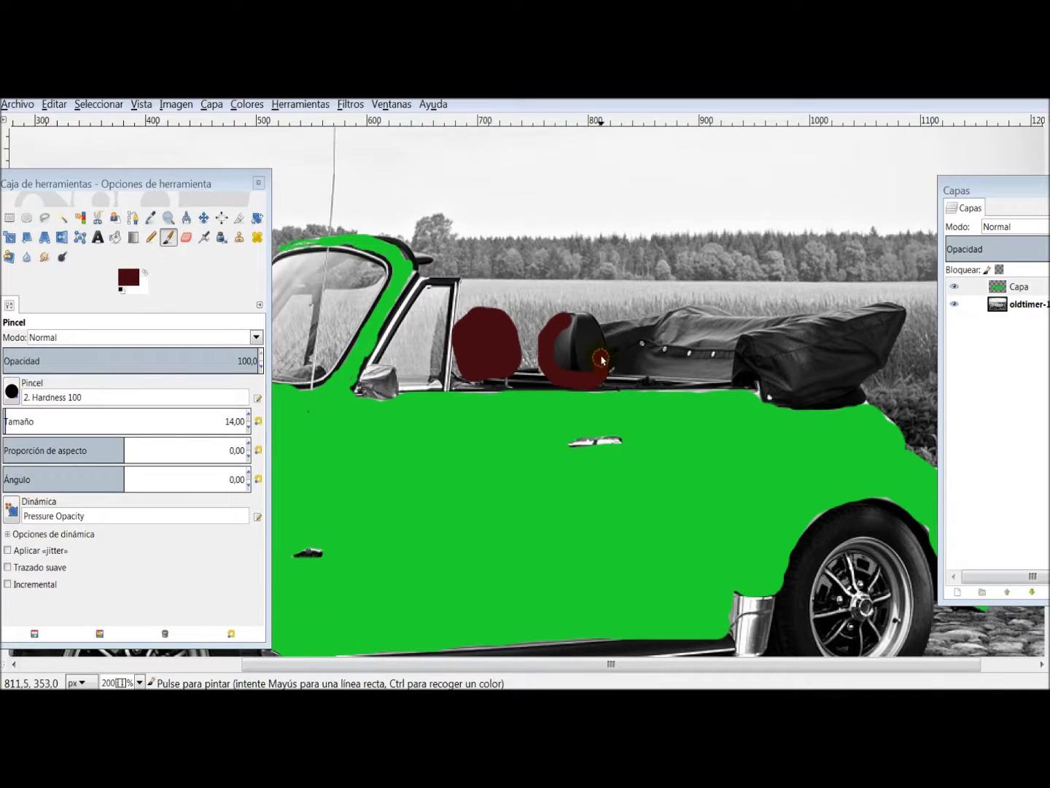
pyautogui.moveTo(592, 327); pyautogui.dragTo(555, 343)
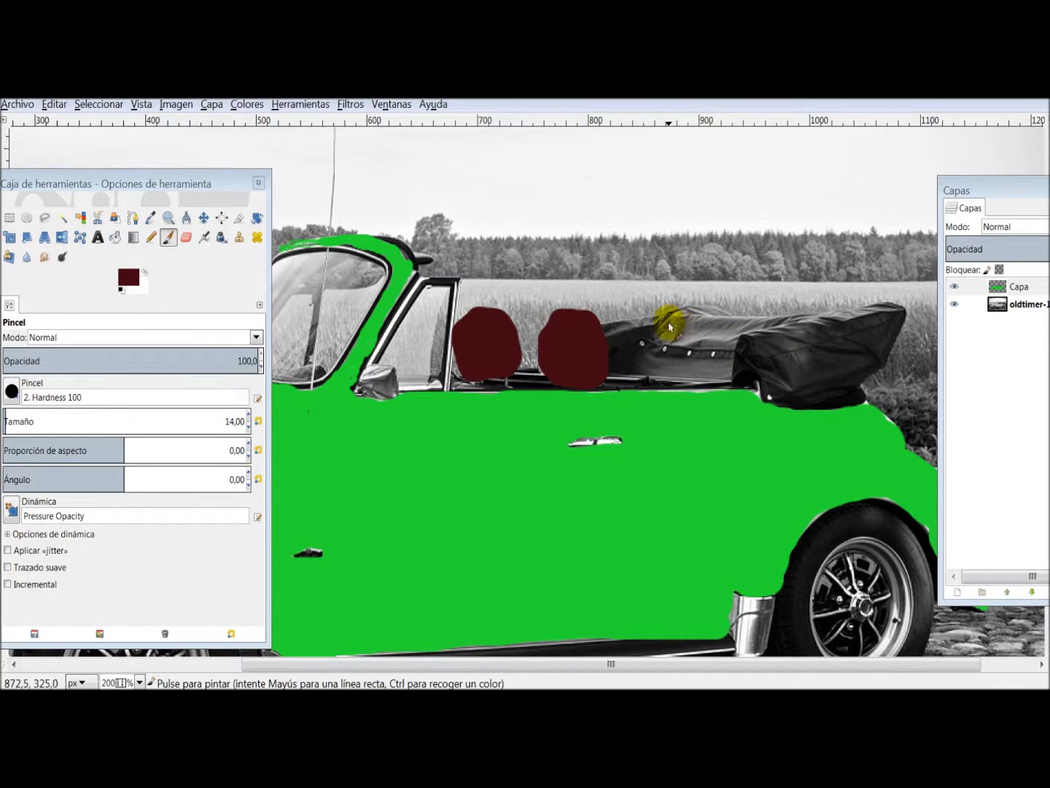
pyautogui.moveTo(672, 321)
pyautogui.mouseDown()
pyautogui.moveTo(786, 330)
pyautogui.moveTo(880, 311)
pyautogui.moveTo(902, 321)
pyautogui.mouseUp()
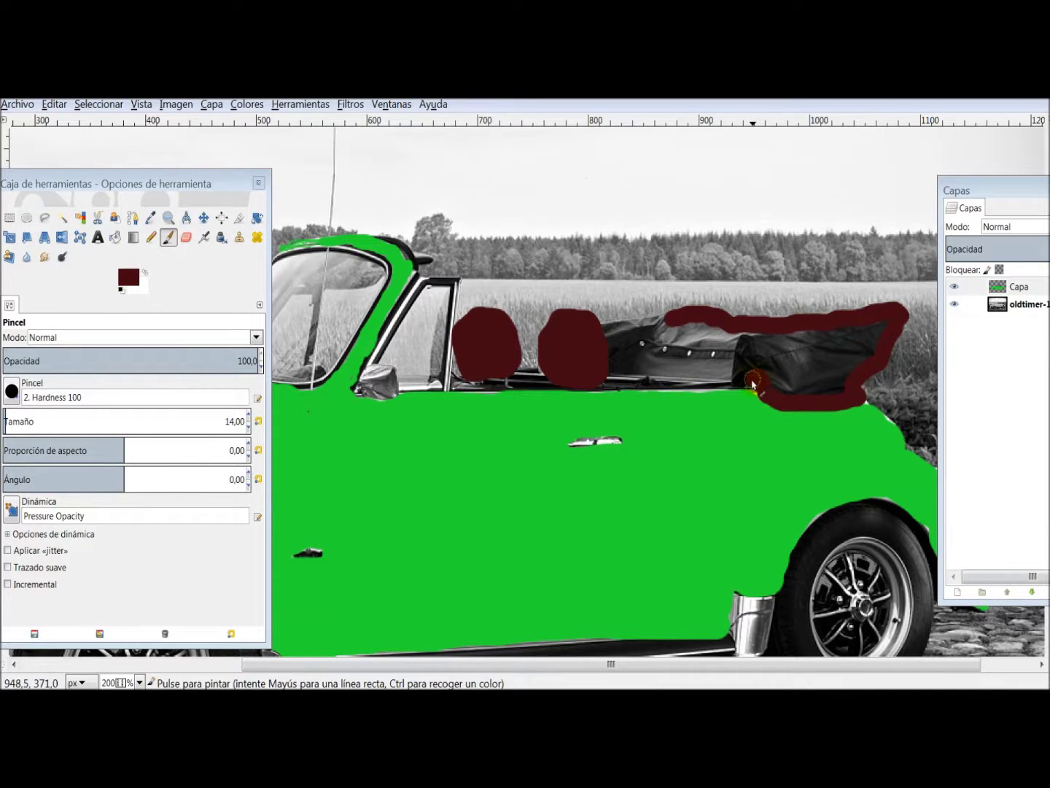
# Step: Fill the remaining grey patches and lower edge of the folded soft top with maroon
pyautogui.moveTo(740, 351)
pyautogui.mouseDown()
pyautogui.moveTo(802, 352)
pyautogui.moveTo(790, 354)
pyautogui.mouseUp()
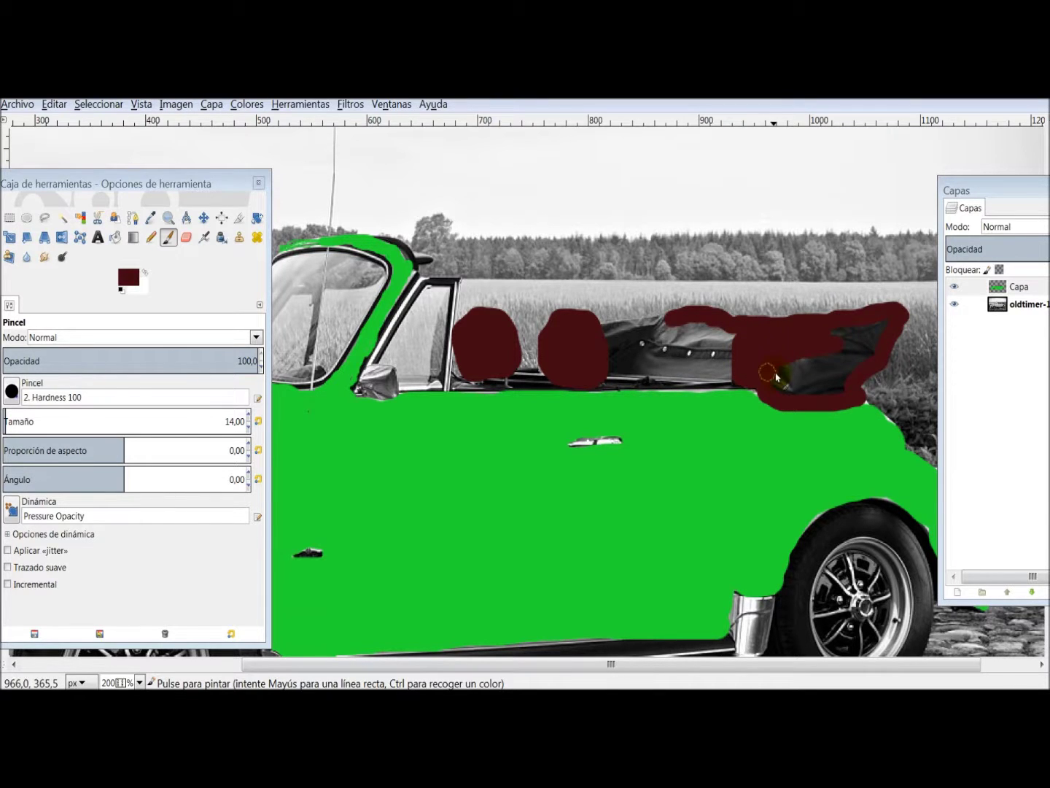
pyautogui.moveTo(800, 372); pyautogui.dragTo(787, 376)
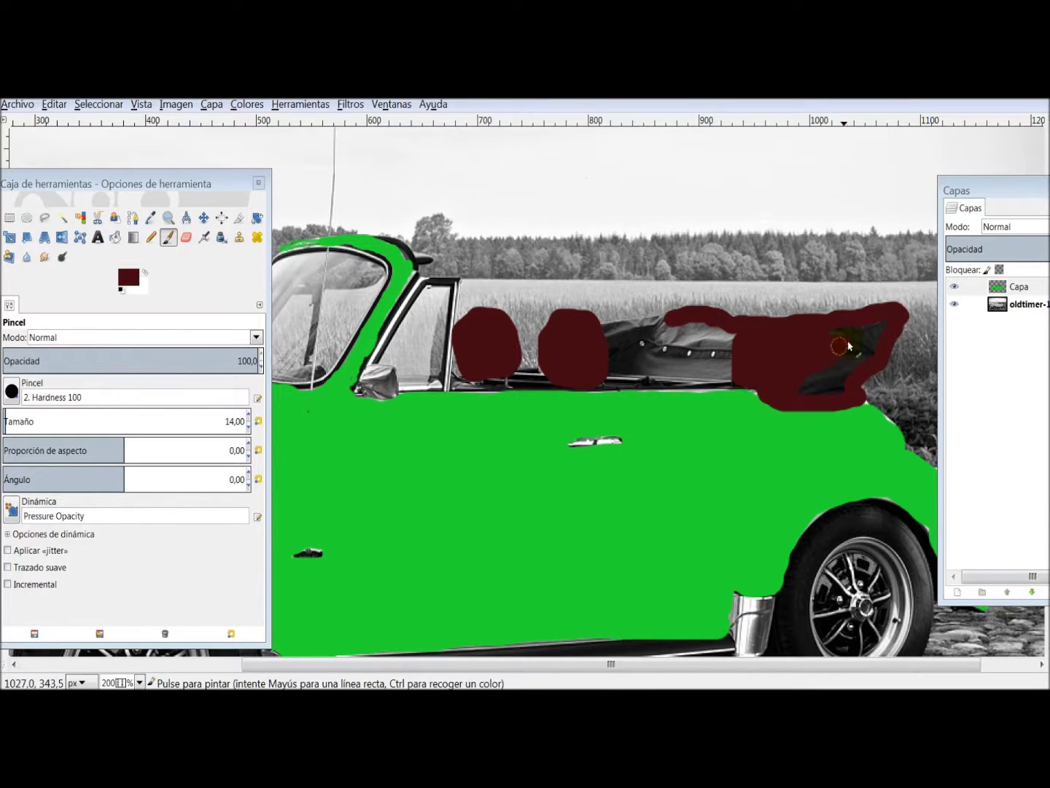
pyautogui.moveTo(865, 357); pyautogui.dragTo(842, 377)
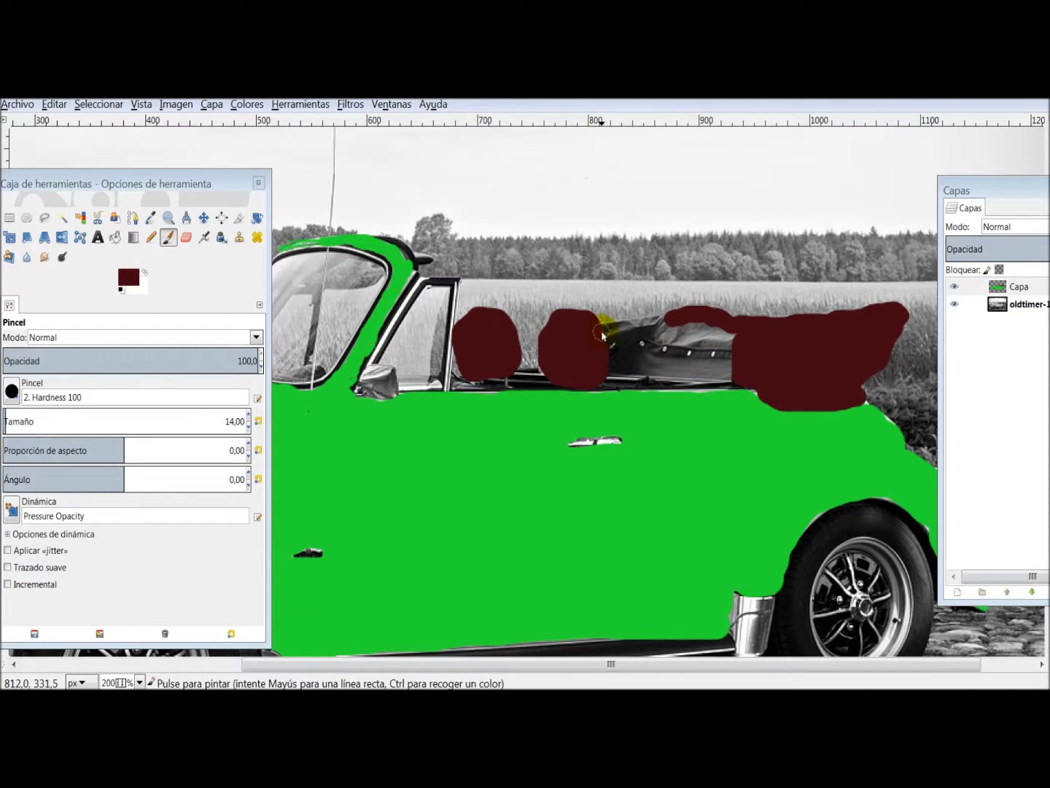
pyautogui.moveTo(606, 333)
pyautogui.mouseDown()
pyautogui.moveTo(655, 334)
pyautogui.moveTo(611, 359)
pyautogui.mouseUp()
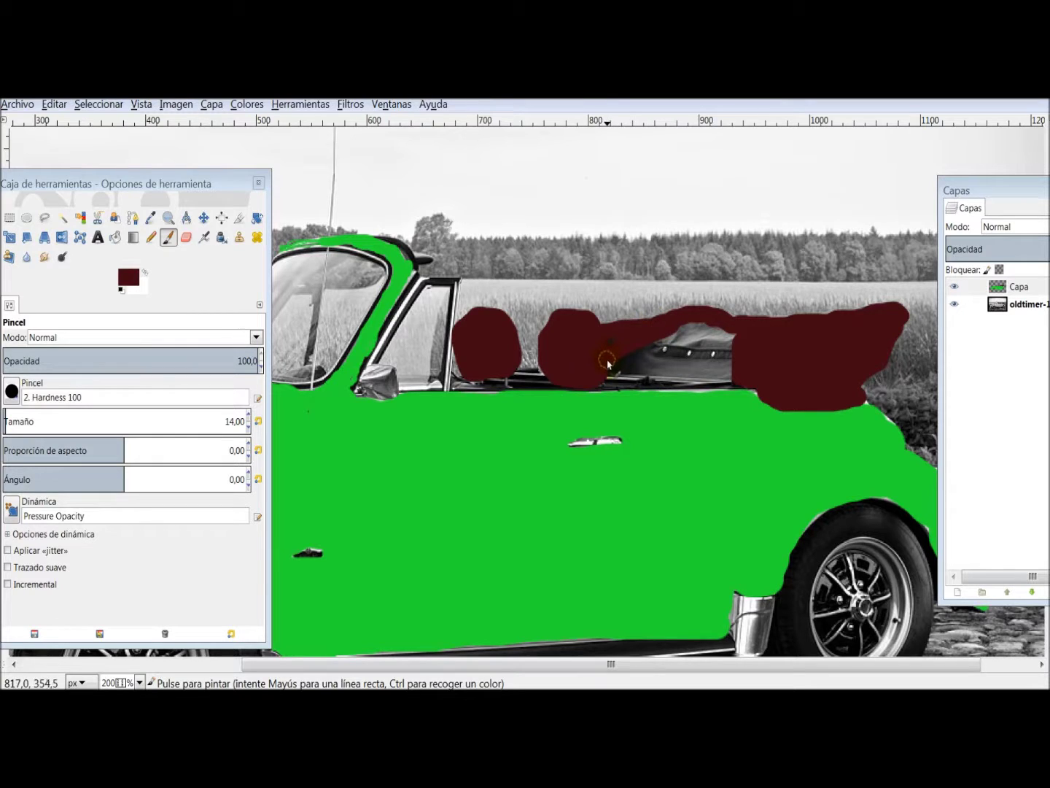
pyautogui.moveTo(631, 372)
pyautogui.mouseDown()
pyautogui.moveTo(738, 371)
pyautogui.moveTo(638, 368)
pyautogui.moveTo(608, 343)
pyautogui.moveTo(700, 340)
pyautogui.moveTo(742, 358)
pyautogui.mouseUp()
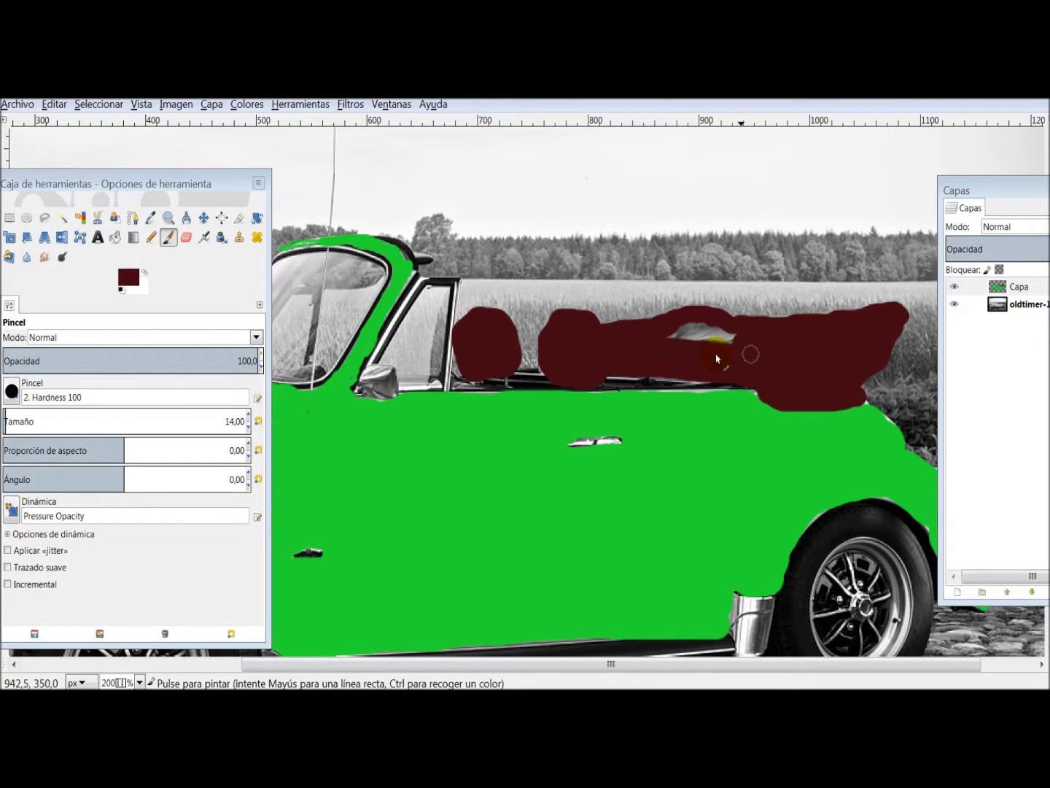
pyautogui.moveTo(632, 357)
pyautogui.mouseDown()
pyautogui.moveTo(687, 332)
pyautogui.moveTo(745, 347)
pyautogui.moveTo(695, 332)
pyautogui.mouseUp()
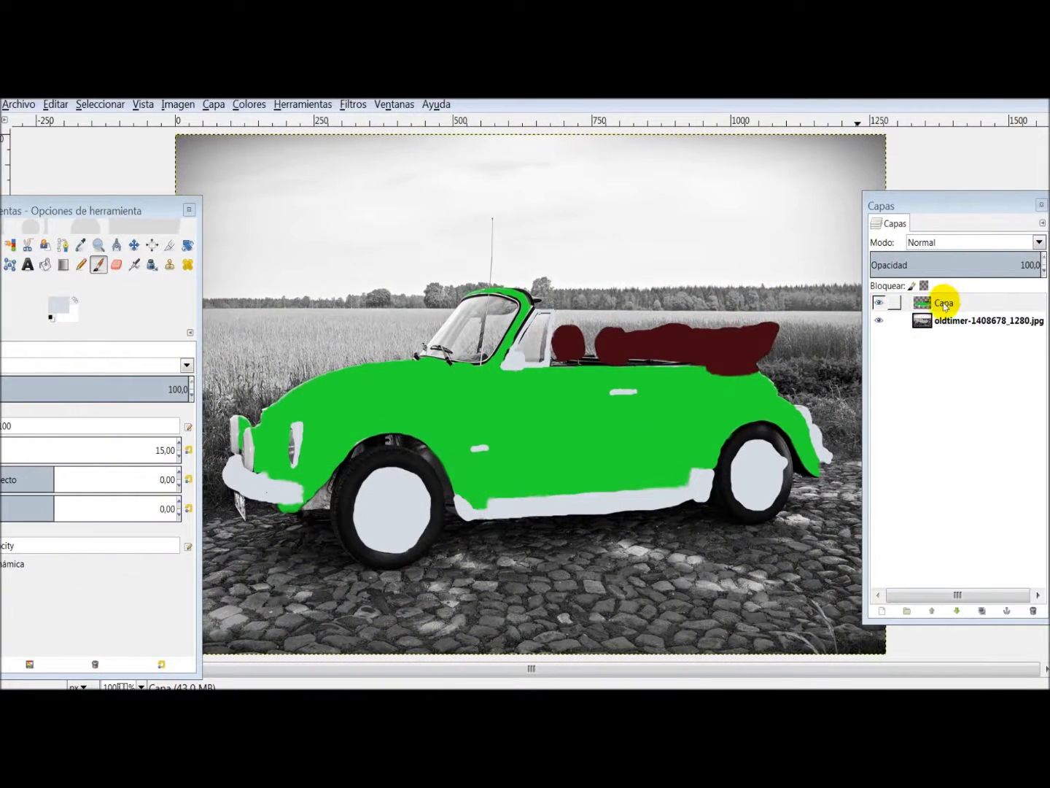
# Step: Set the blend mode of layer Capa to Claridad suave (Soft Light)
pyautogui.click(943, 306)
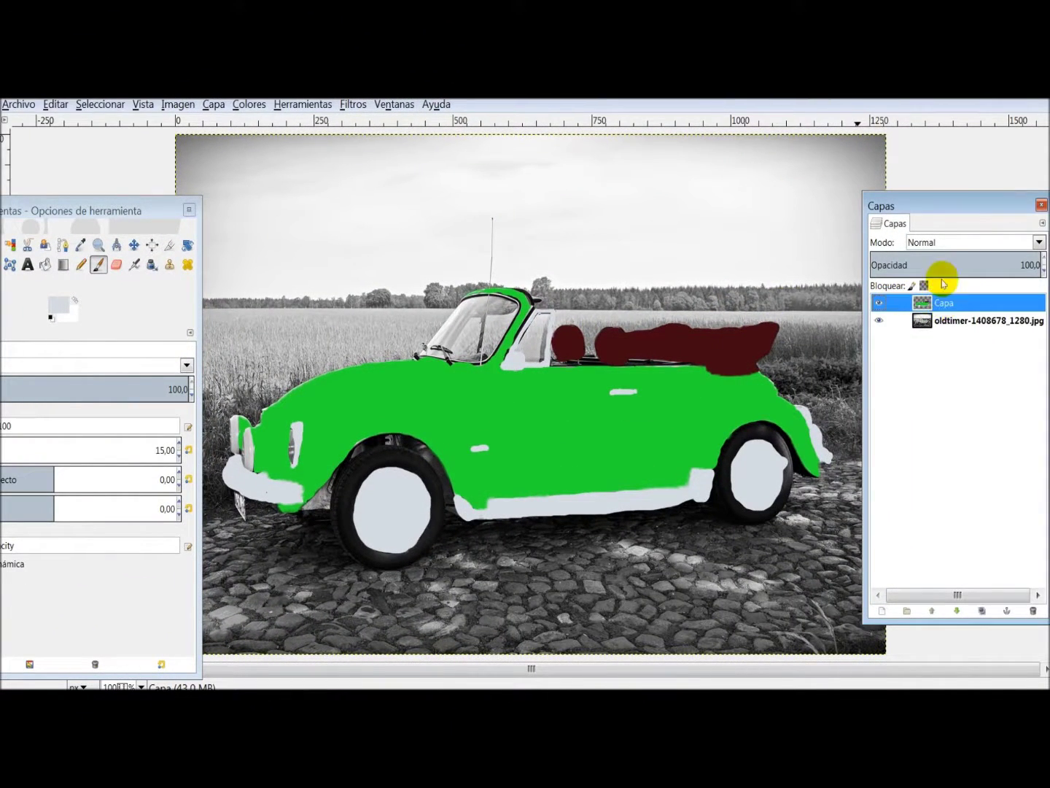
pyautogui.click(948, 243)
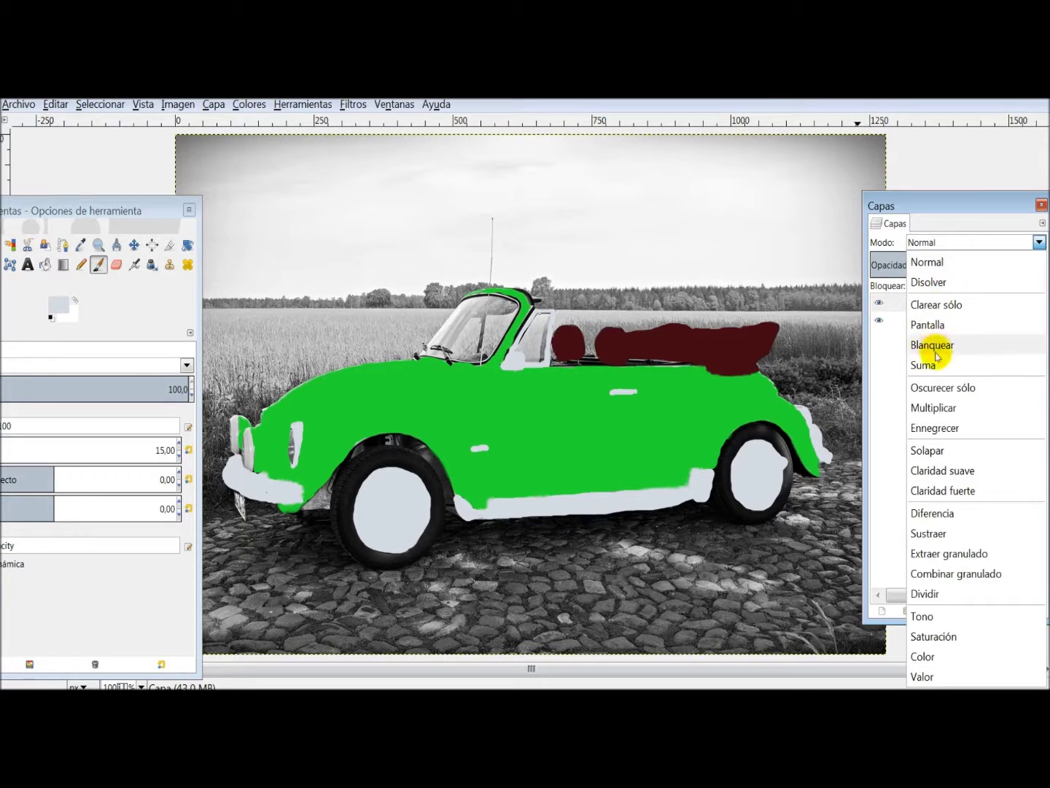
pyautogui.click(941, 473)
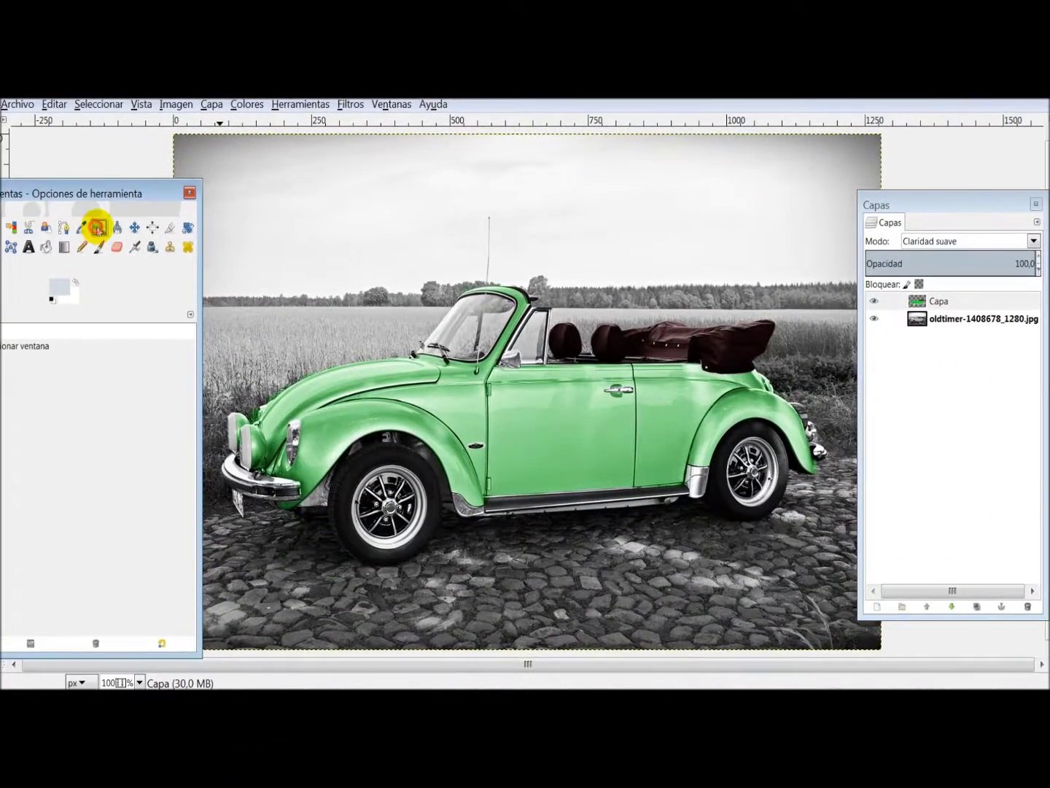
pyautogui.click(98, 228)
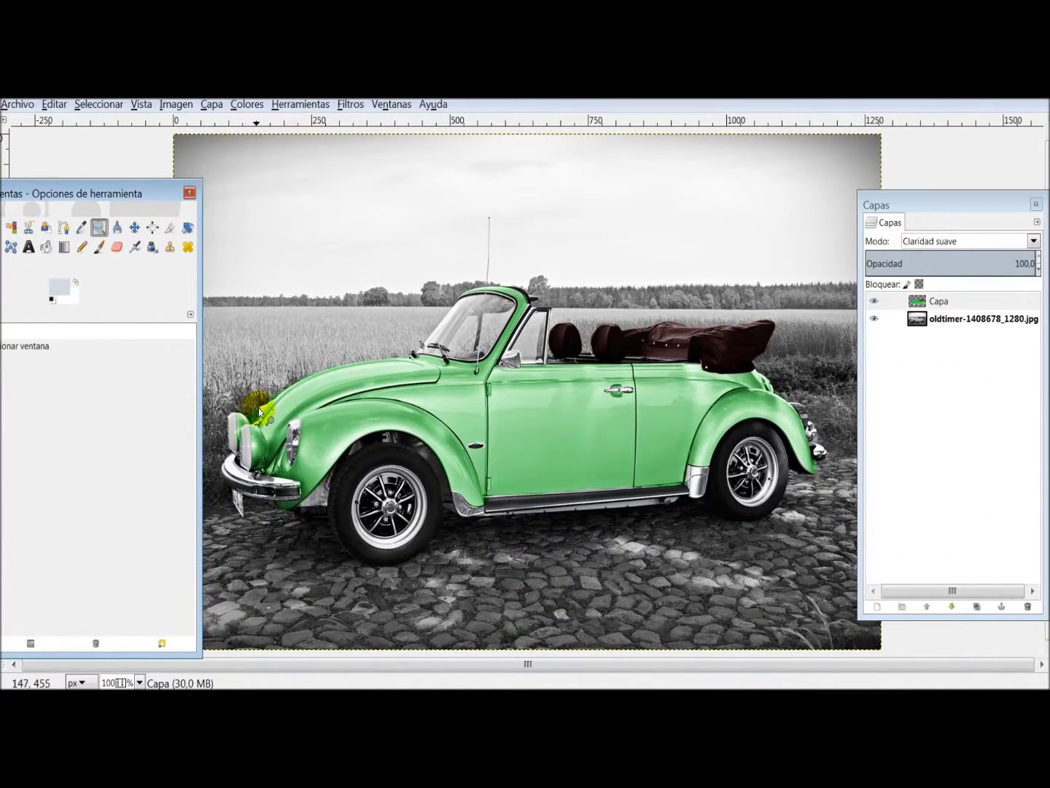
# Step: Zoom out, bring the tool options window on-screen, then zoom to 300% on the headrests
pyautogui.keyDown('ctrl'); pyautogui.click(260, 412); pyautogui.keyUp('ctrl')
pyautogui.click(62, 193)
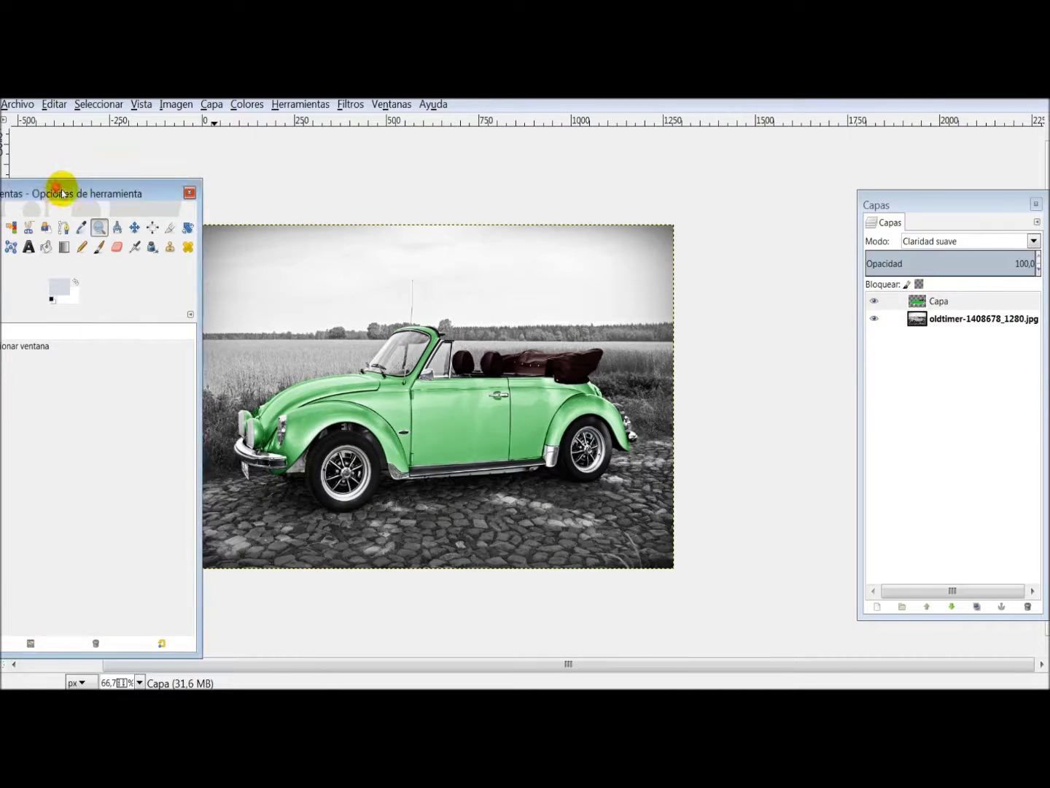
pyautogui.moveTo(63, 193); pyautogui.dragTo(133, 201)
pyautogui.click(17, 384)
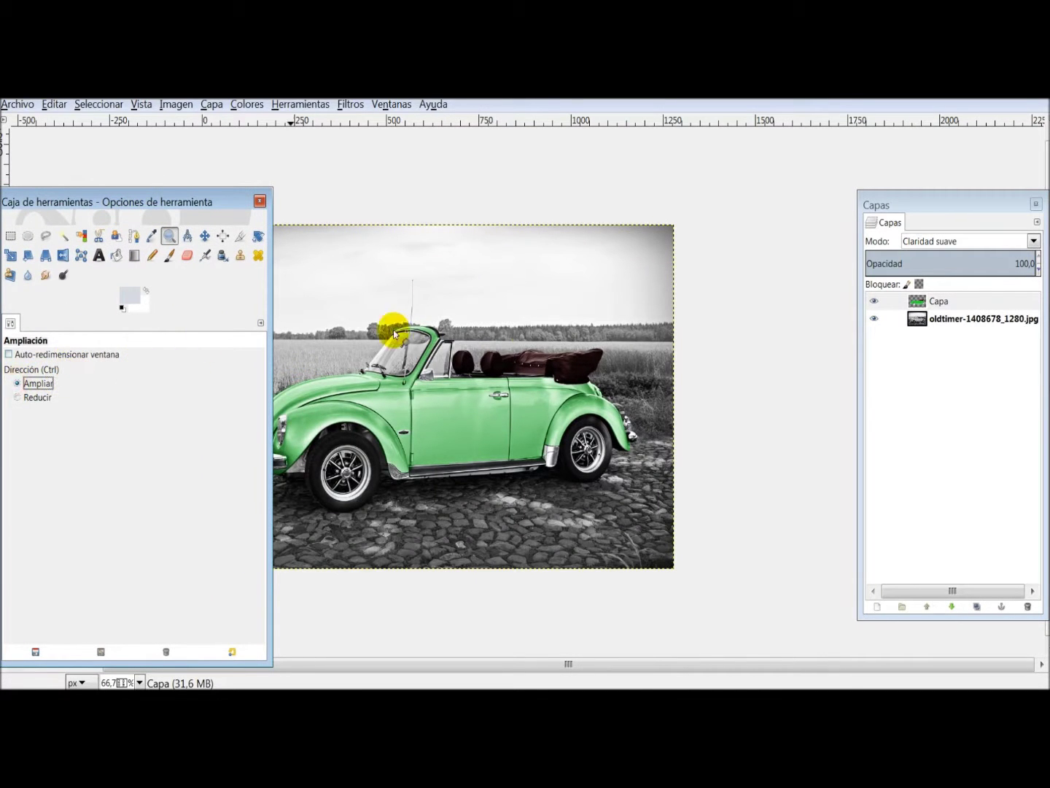
pyautogui.click(528, 342)
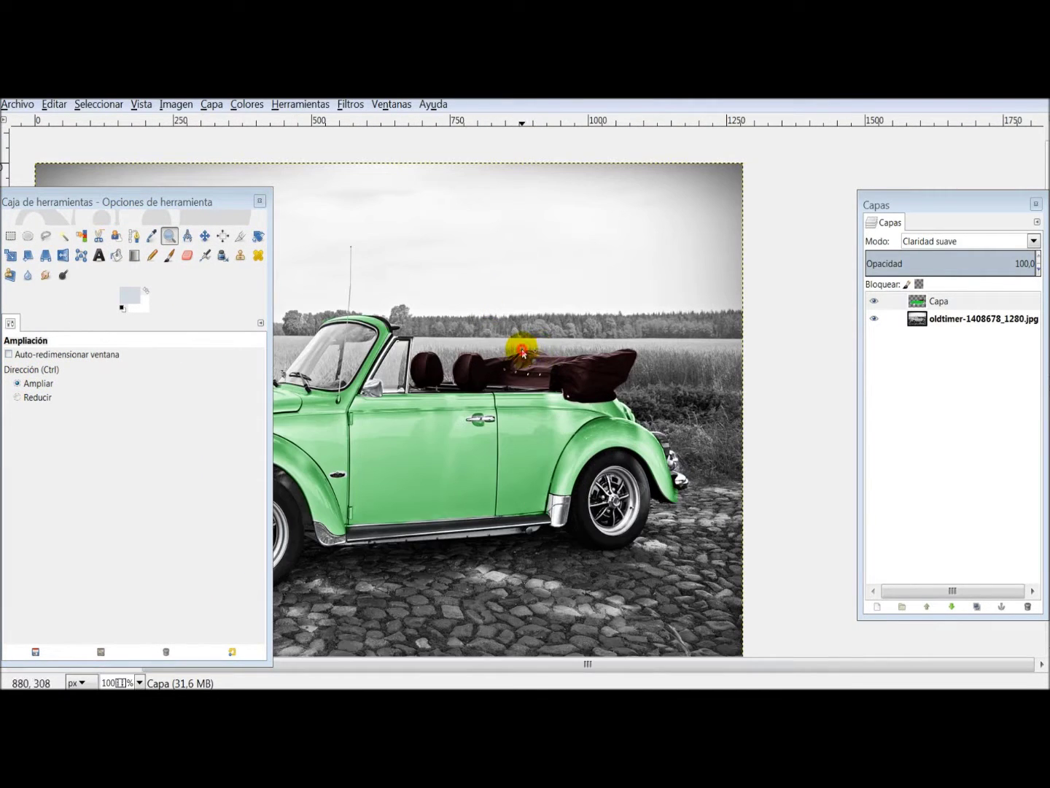
pyautogui.click(522, 352)
pyautogui.click(440, 343)
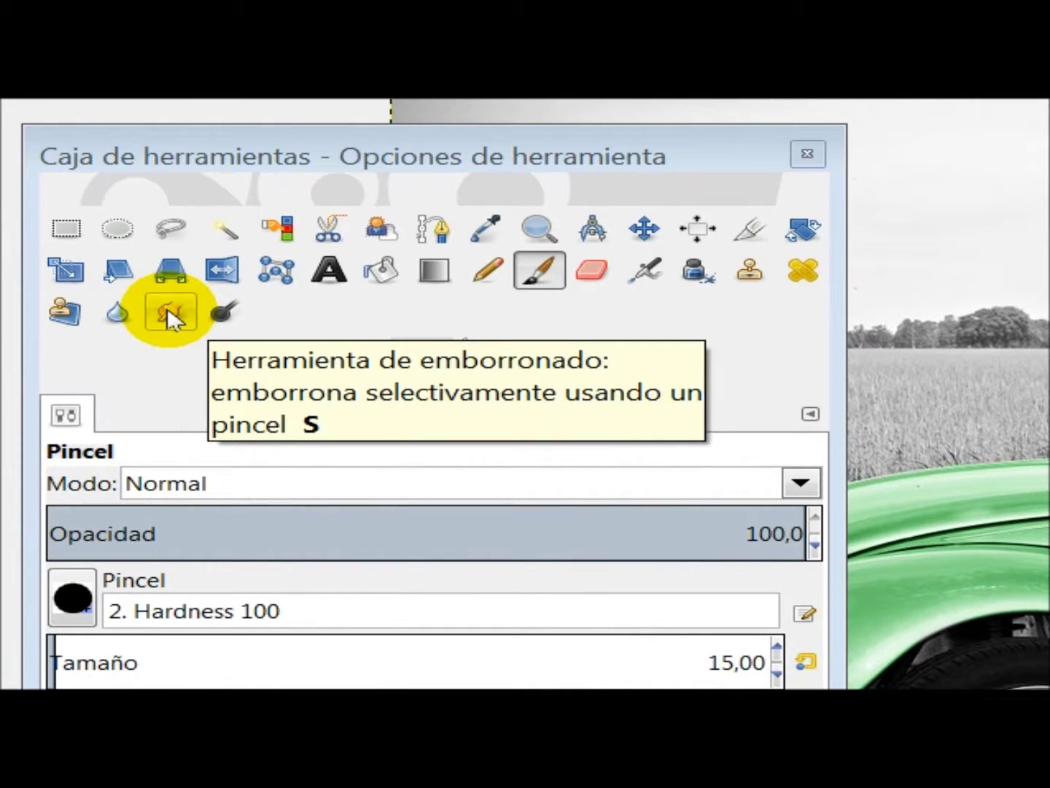
# Step: Switch to the Smudge tool with brush size 15
pyautogui.click(168, 311)
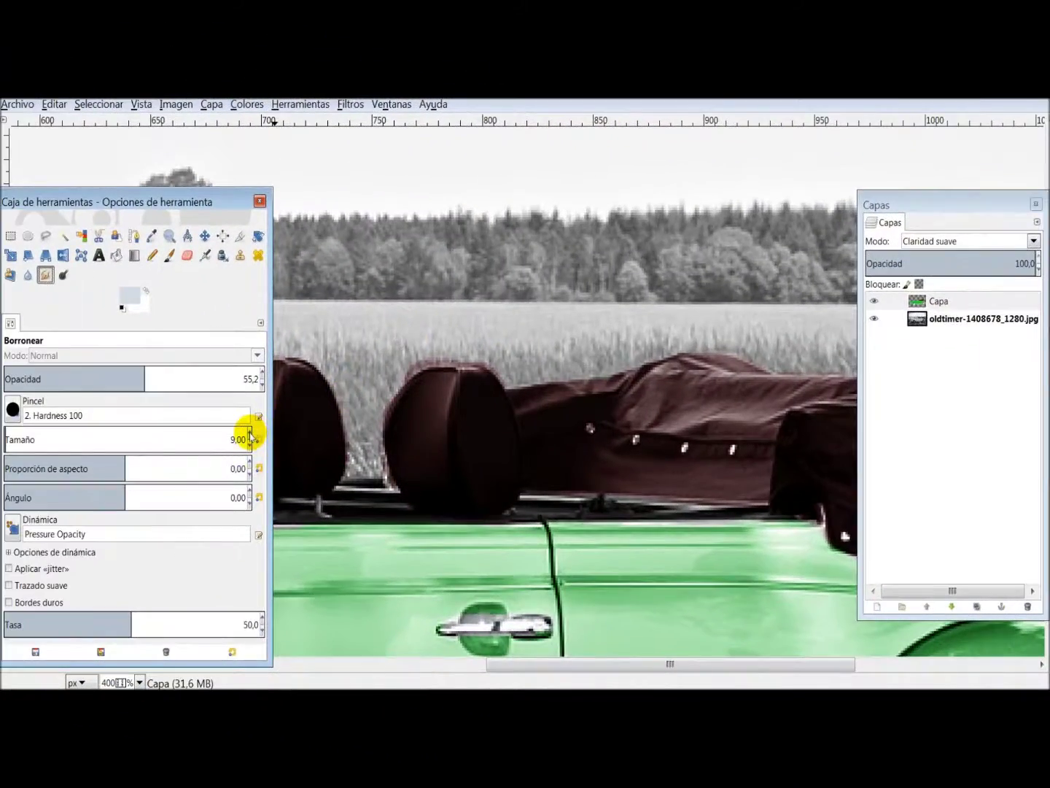
pyautogui.click(251, 435)
pyautogui.click(250, 435)
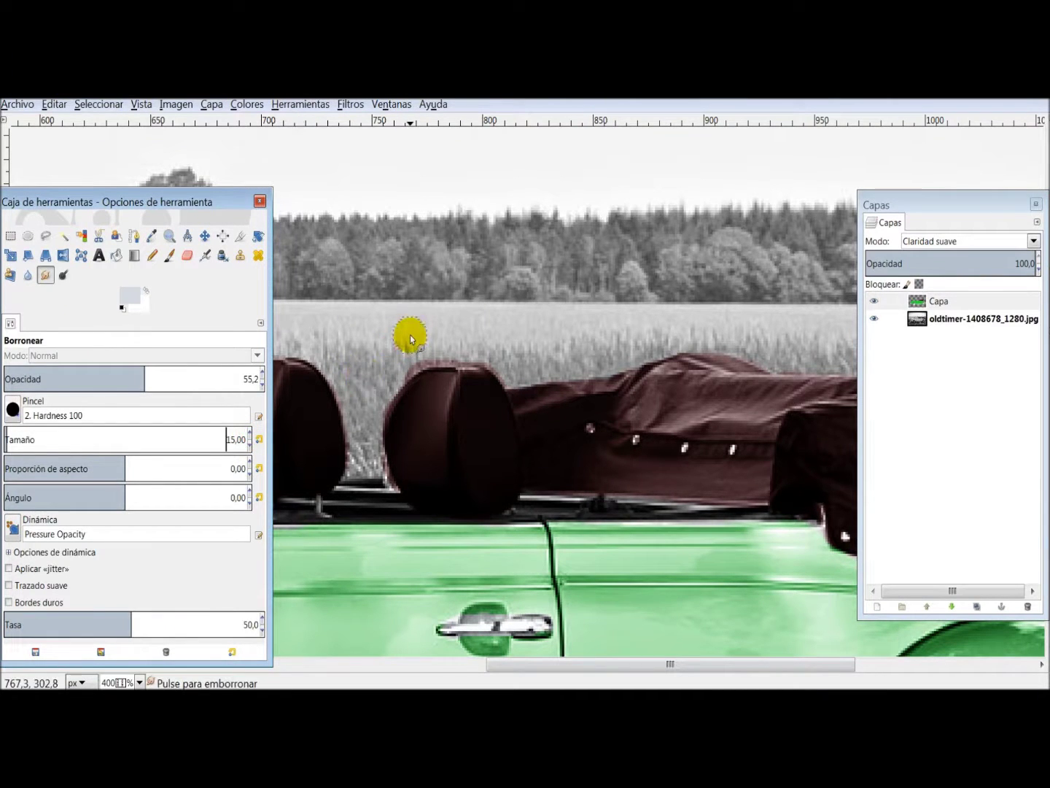
# Step: Smudge the maroon edges of the headrest, the cover's upper right and the folded top's lower edge
pyautogui.moveTo(406, 367)
pyautogui.mouseDown()
pyautogui.moveTo(398, 336)
pyautogui.moveTo(423, 354)
pyautogui.moveTo(466, 356)
pyautogui.moveTo(436, 314)
pyautogui.moveTo(487, 336)
pyautogui.moveTo(478, 351)
pyautogui.moveTo(520, 336)
pyautogui.moveTo(499, 357)
pyautogui.moveTo(484, 342)
pyautogui.moveTo(485, 351)
pyautogui.moveTo(541, 312)
pyautogui.moveTo(516, 368)
pyautogui.moveTo(412, 328)
pyautogui.moveTo(403, 347)
pyautogui.moveTo(413, 377)
pyautogui.moveTo(425, 316)
pyautogui.moveTo(423, 349)
pyautogui.moveTo(353, 383)
pyautogui.moveTo(356, 404)
pyautogui.moveTo(375, 403)
pyautogui.moveTo(359, 378)
pyautogui.moveTo(382, 394)
pyautogui.moveTo(357, 422)
pyautogui.moveTo(357, 454)
pyautogui.moveTo(360, 430)
pyautogui.moveTo(380, 484)
pyautogui.moveTo(368, 463)
pyautogui.moveTo(370, 415)
pyautogui.mouseUp()
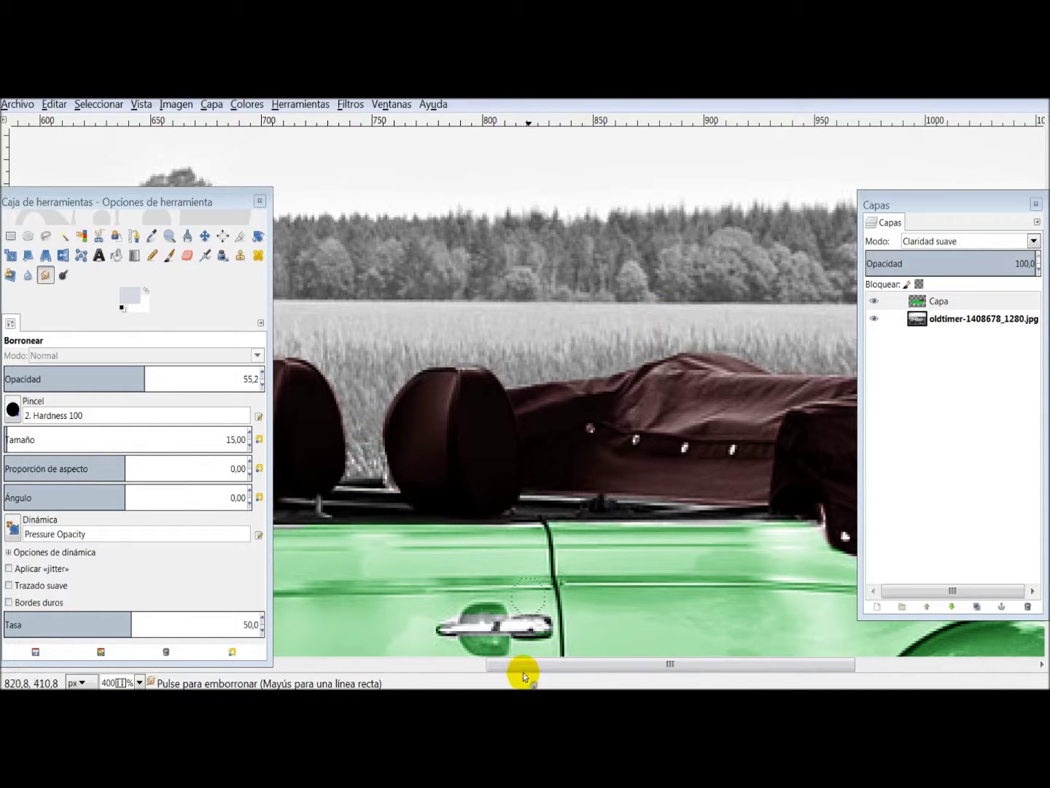
pyautogui.moveTo(530, 667)
pyautogui.mouseDown()
pyautogui.moveTo(672, 653)
pyautogui.moveTo(700, 627)
pyautogui.mouseUp()
pyautogui.moveTo(754, 383)
pyautogui.mouseDown()
pyautogui.moveTo(703, 378)
pyautogui.moveTo(741, 354)
pyautogui.moveTo(700, 364)
pyautogui.moveTo(750, 398)
pyautogui.moveTo(723, 417)
pyautogui.moveTo(694, 410)
pyautogui.moveTo(739, 423)
pyautogui.moveTo(687, 416)
pyautogui.moveTo(736, 400)
pyautogui.moveTo(704, 396)
pyautogui.moveTo(741, 357)
pyautogui.moveTo(711, 354)
pyautogui.moveTo(691, 326)
pyautogui.moveTo(682, 342)
pyautogui.moveTo(697, 298)
pyautogui.moveTo(675, 340)
pyautogui.moveTo(660, 319)
pyautogui.moveTo(664, 336)
pyautogui.moveTo(580, 316)
pyautogui.moveTo(530, 356)
pyautogui.moveTo(556, 344)
pyautogui.mouseUp()
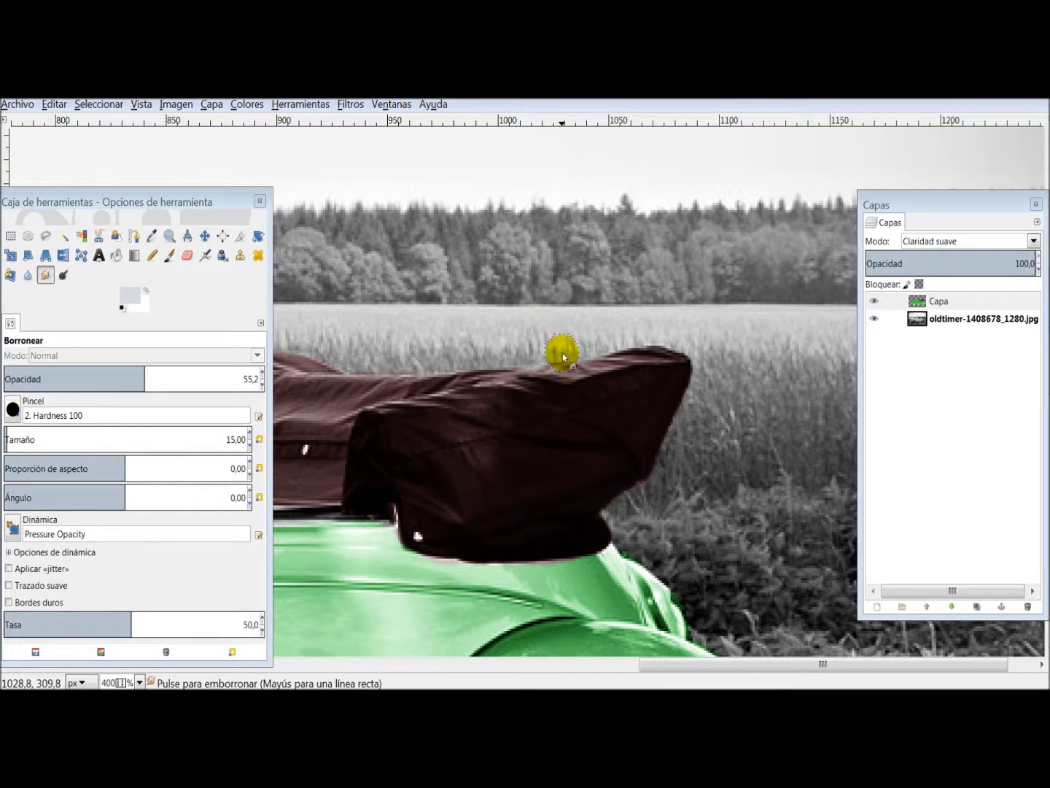
pyautogui.click(691, 523)
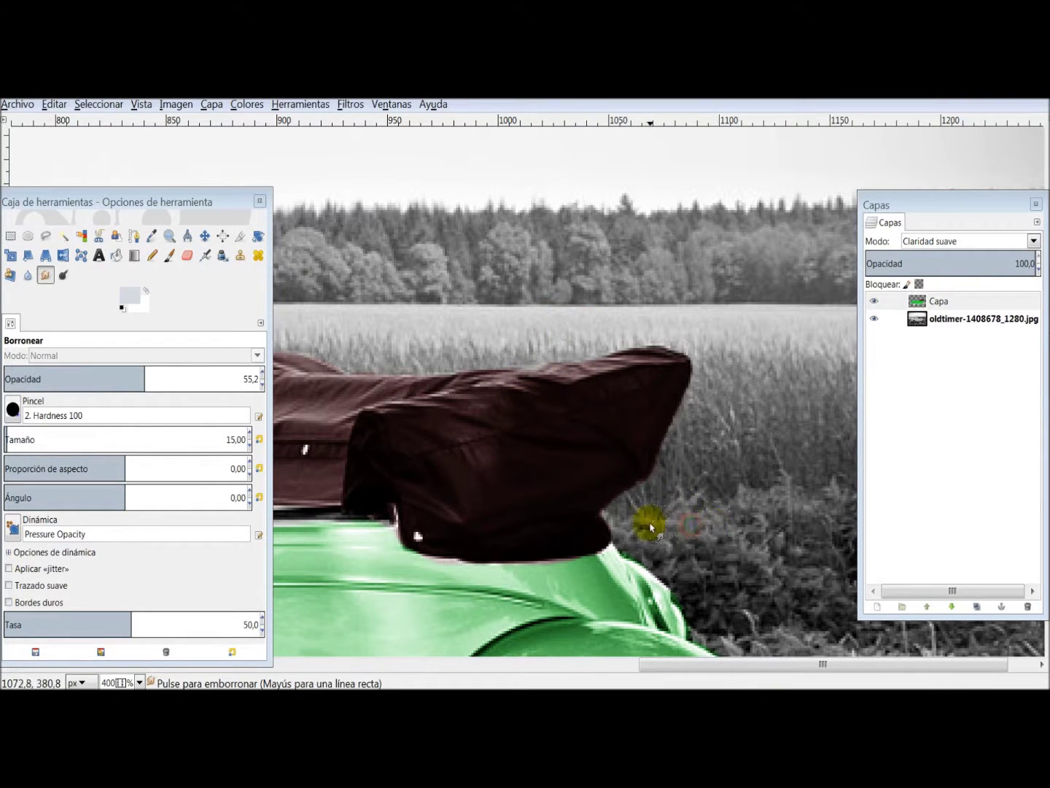
pyautogui.moveTo(650, 527)
pyautogui.mouseDown()
pyautogui.moveTo(613, 520)
pyautogui.moveTo(671, 506)
pyautogui.moveTo(638, 497)
pyautogui.moveTo(626, 509)
pyautogui.moveTo(672, 485)
pyautogui.moveTo(697, 438)
pyautogui.moveTo(658, 481)
pyautogui.moveTo(672, 494)
pyautogui.moveTo(652, 494)
pyautogui.moveTo(694, 490)
pyautogui.moveTo(679, 502)
pyautogui.mouseUp()
# Step: Smudge the colour edge along the window post and the right headrest's top
pyautogui.moveTo(645, 664)
pyautogui.mouseDown()
pyautogui.moveTo(404, 653)
pyautogui.moveTo(390, 662)
pyautogui.mouseUp()
pyautogui.moveTo(503, 497); pyautogui.dragTo(512, 498)
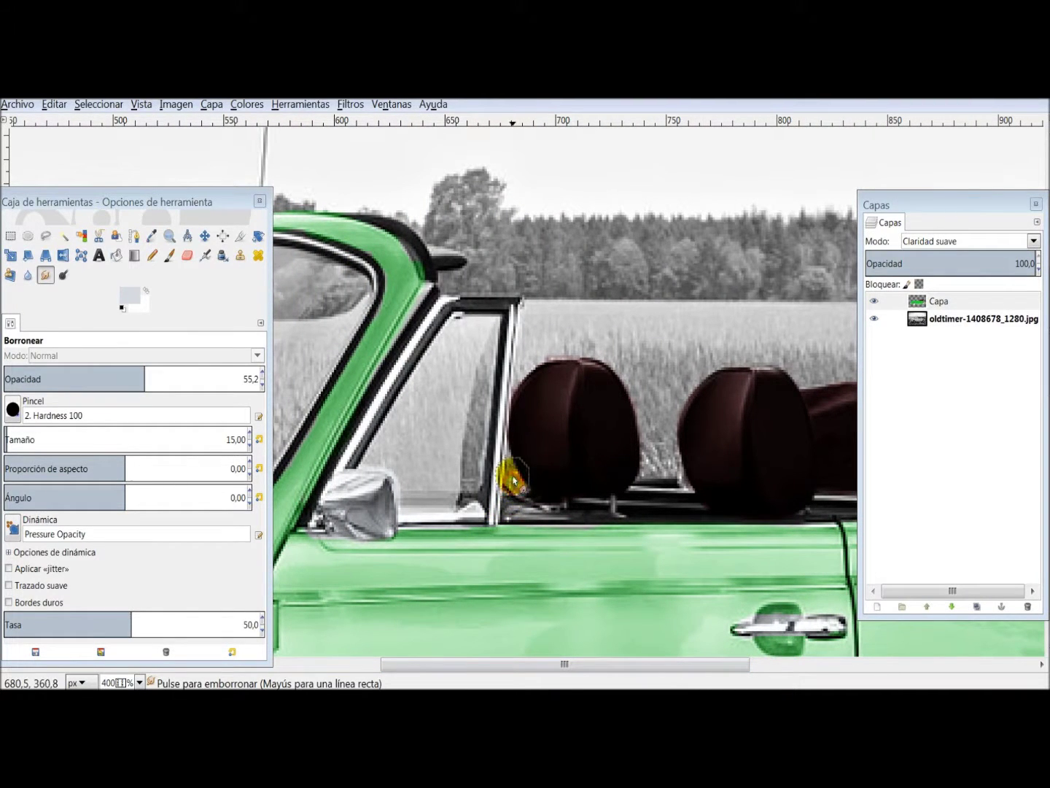
pyautogui.moveTo(515, 477)
pyautogui.mouseDown()
pyautogui.moveTo(510, 380)
pyautogui.moveTo(520, 364)
pyautogui.moveTo(513, 392)
pyautogui.moveTo(540, 345)
pyautogui.moveTo(561, 358)
pyautogui.moveTo(565, 348)
pyautogui.moveTo(594, 353)
pyautogui.moveTo(584, 359)
pyautogui.moveTo(562, 340)
pyautogui.moveTo(605, 347)
pyautogui.moveTo(598, 357)
pyautogui.moveTo(634, 349)
pyautogui.moveTo(623, 359)
pyautogui.moveTo(647, 365)
pyautogui.moveTo(636, 391)
pyautogui.moveTo(645, 384)
pyautogui.moveTo(657, 397)
pyautogui.moveTo(647, 404)
pyautogui.moveTo(655, 466)
pyautogui.moveTo(656, 446)
pyautogui.moveTo(668, 480)
pyautogui.moveTo(683, 488)
pyautogui.moveTo(666, 458)
pyautogui.moveTo(675, 380)
pyautogui.moveTo(689, 391)
pyautogui.mouseUp()
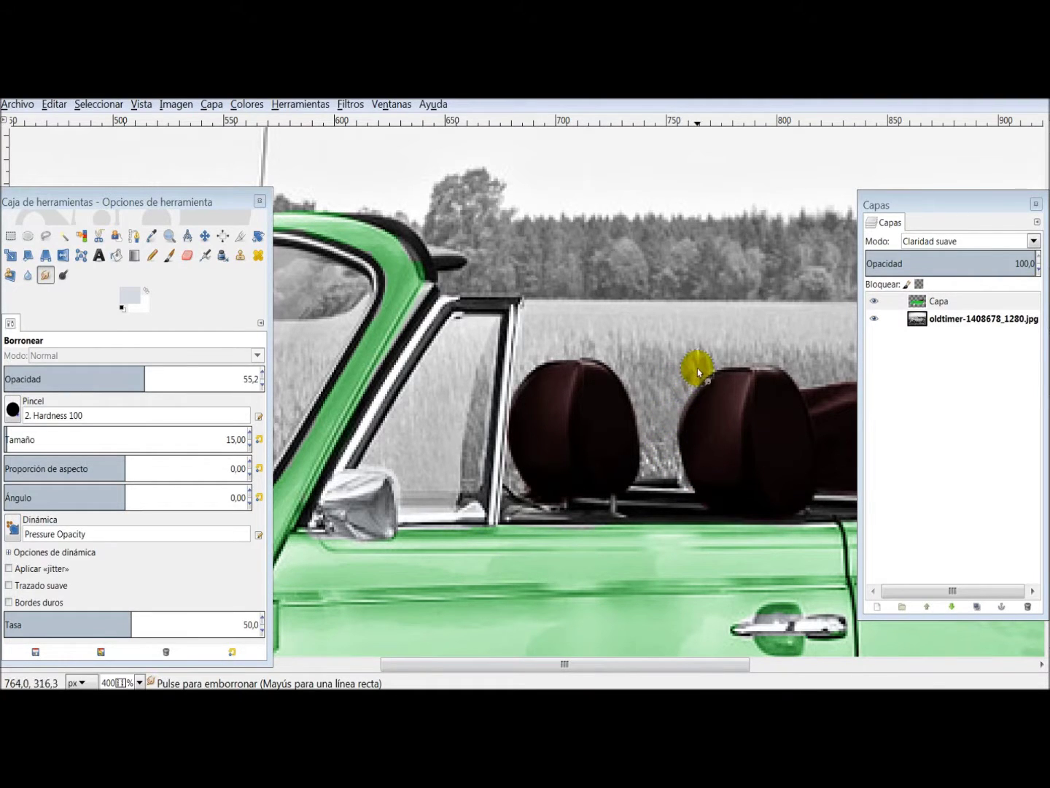
pyautogui.moveTo(754, 342)
pyautogui.mouseDown()
pyautogui.moveTo(740, 356)
pyautogui.moveTo(764, 344)
pyautogui.moveTo(765, 360)
pyautogui.moveTo(790, 340)
pyautogui.moveTo(781, 351)
pyautogui.moveTo(808, 364)
pyautogui.moveTo(792, 363)
pyautogui.moveTo(806, 363)
pyautogui.moveTo(800, 374)
pyautogui.mouseUp()
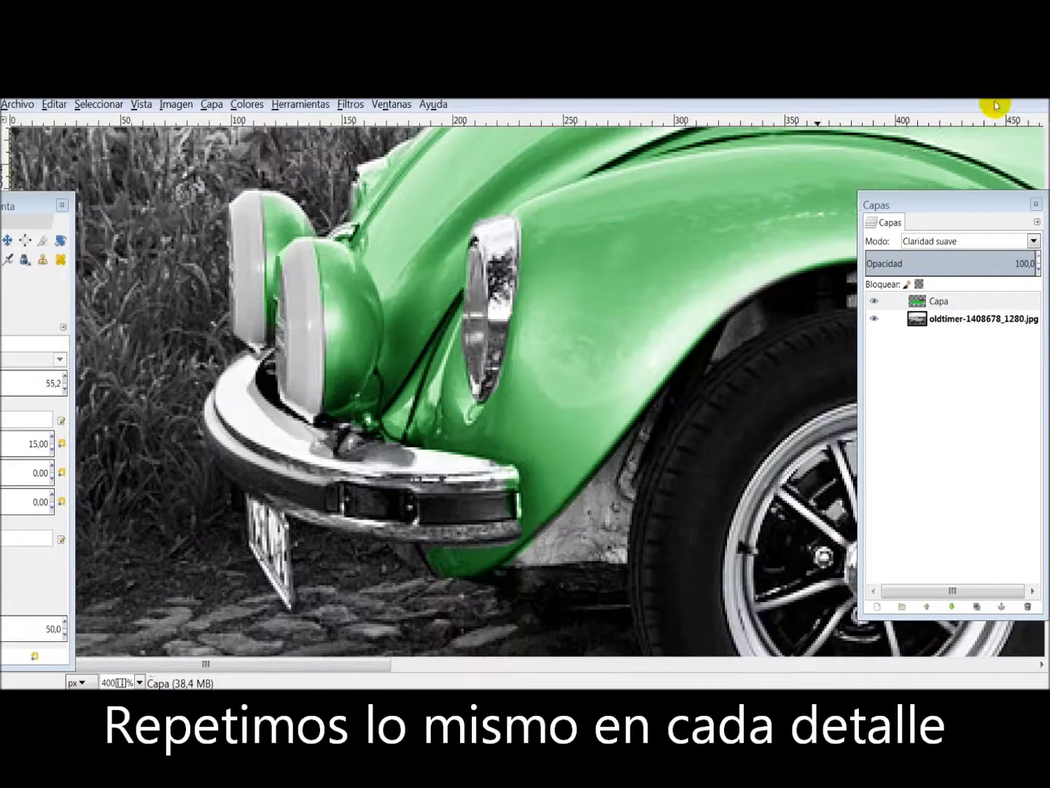
# Step: Smudge the green edges along the front bumper's top and the front fender's lower edge
pyautogui.moveTo(478, 511); pyautogui.dragTo(499, 474)
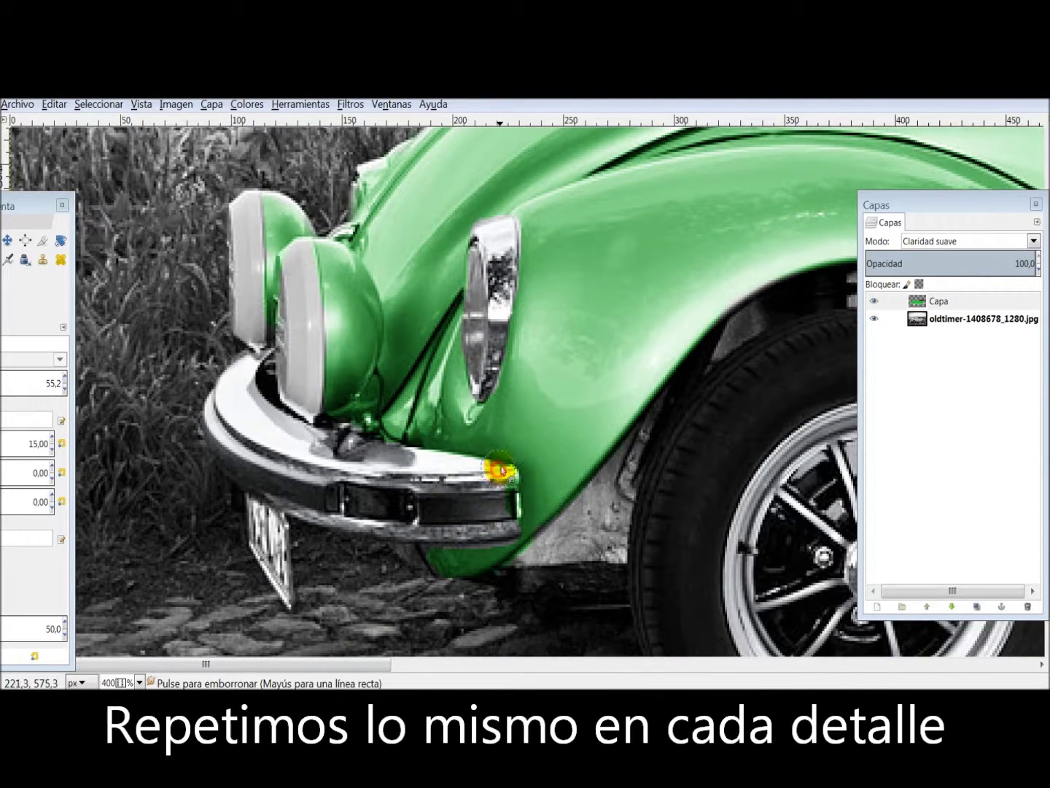
pyautogui.moveTo(500, 479)
pyautogui.mouseDown()
pyautogui.moveTo(434, 459)
pyautogui.moveTo(446, 457)
pyautogui.moveTo(431, 471)
pyautogui.moveTo(431, 456)
pyautogui.mouseUp()
pyautogui.moveTo(473, 542)
pyautogui.mouseDown()
pyautogui.moveTo(538, 560)
pyautogui.moveTo(522, 557)
pyautogui.moveTo(500, 576)
pyautogui.mouseUp()
pyautogui.click(581, 527)
pyautogui.moveTo(582, 528); pyautogui.dragTo(583, 447)
pyautogui.moveTo(404, 546)
pyautogui.mouseDown()
pyautogui.moveTo(422, 546)
pyautogui.moveTo(436, 569)
pyautogui.moveTo(498, 554)
pyautogui.moveTo(516, 507)
pyautogui.moveTo(488, 488)
pyautogui.moveTo(514, 492)
pyautogui.moveTo(464, 467)
pyautogui.mouseUp()
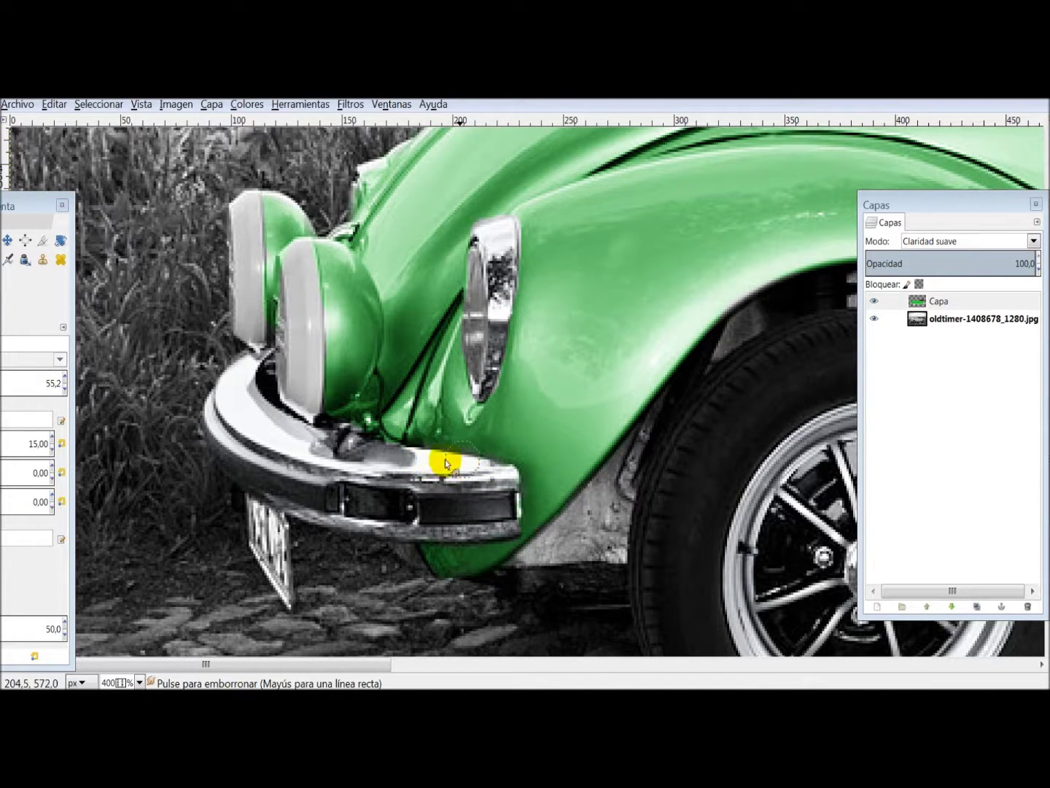
pyautogui.moveTo(365, 456)
pyautogui.mouseDown()
pyautogui.moveTo(364, 434)
pyautogui.moveTo(351, 434)
pyautogui.moveTo(364, 428)
pyautogui.moveTo(336, 427)
pyautogui.mouseUp()
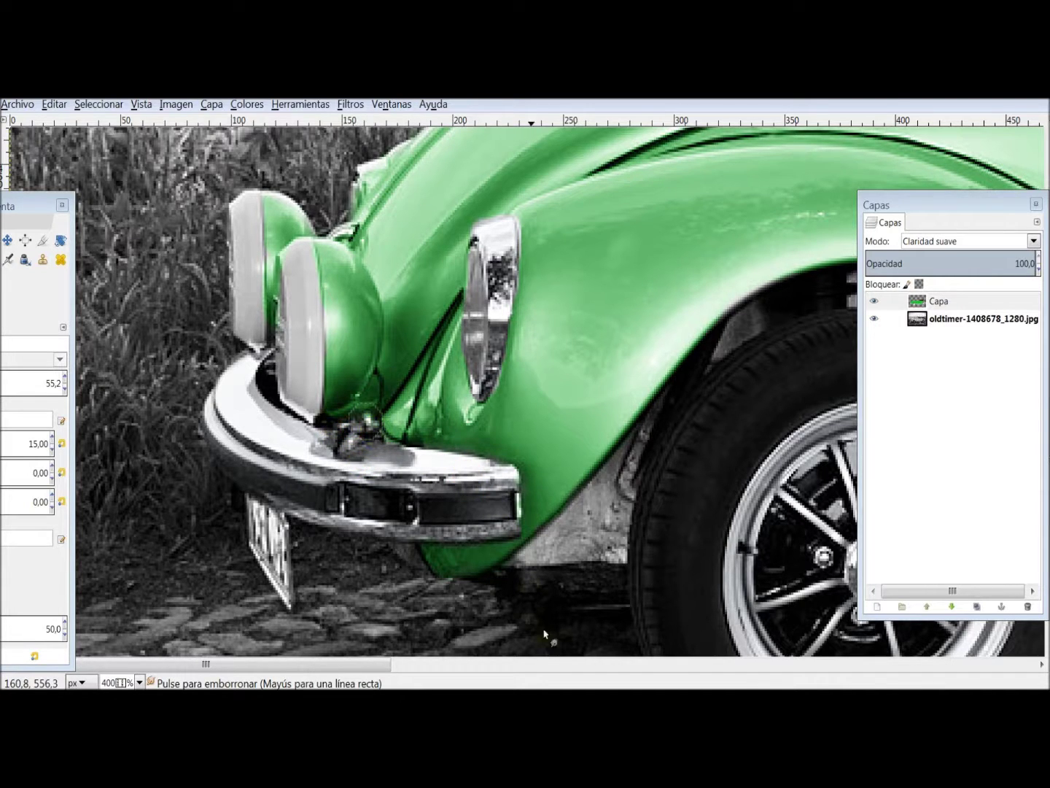
pyautogui.moveTo(392, 663); pyautogui.dragTo(602, 666)
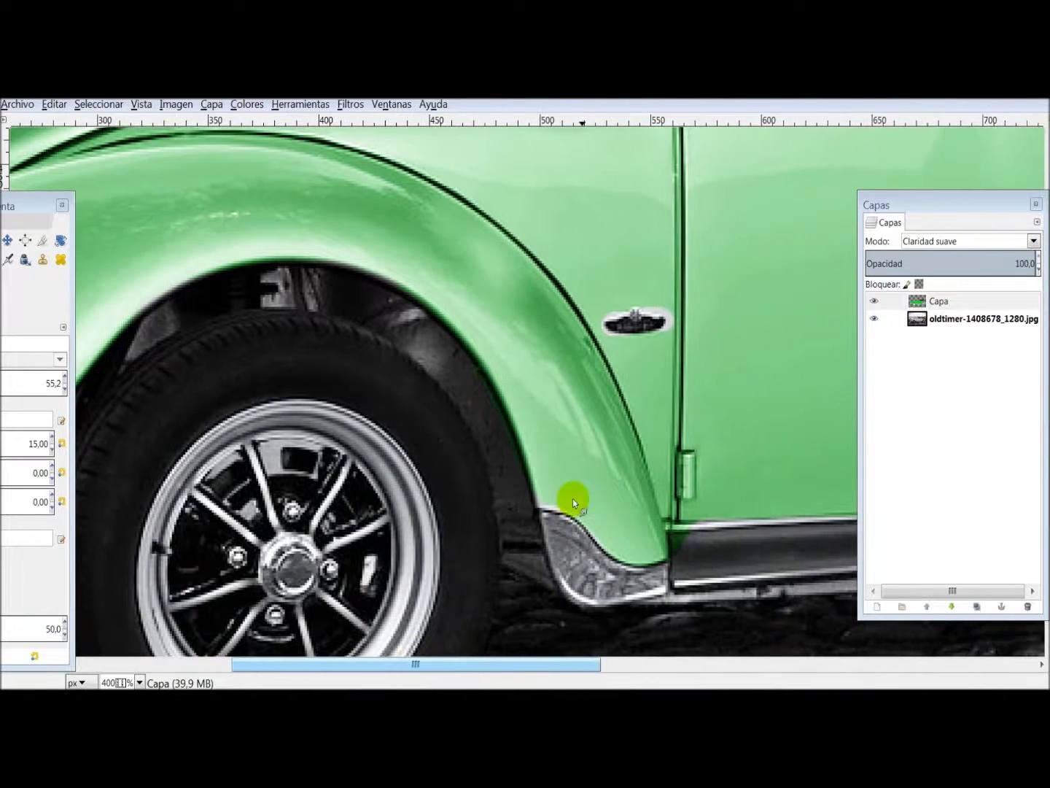
# Step: Smudge the green along the fender's lower edge and the wheel arch
pyautogui.moveTo(511, 443)
pyautogui.mouseDown()
pyautogui.moveTo(502, 468)
pyautogui.moveTo(521, 466)
pyautogui.moveTo(481, 430)
pyautogui.moveTo(493, 414)
pyautogui.moveTo(483, 422)
pyautogui.moveTo(461, 359)
pyautogui.moveTo(430, 332)
pyautogui.mouseUp()
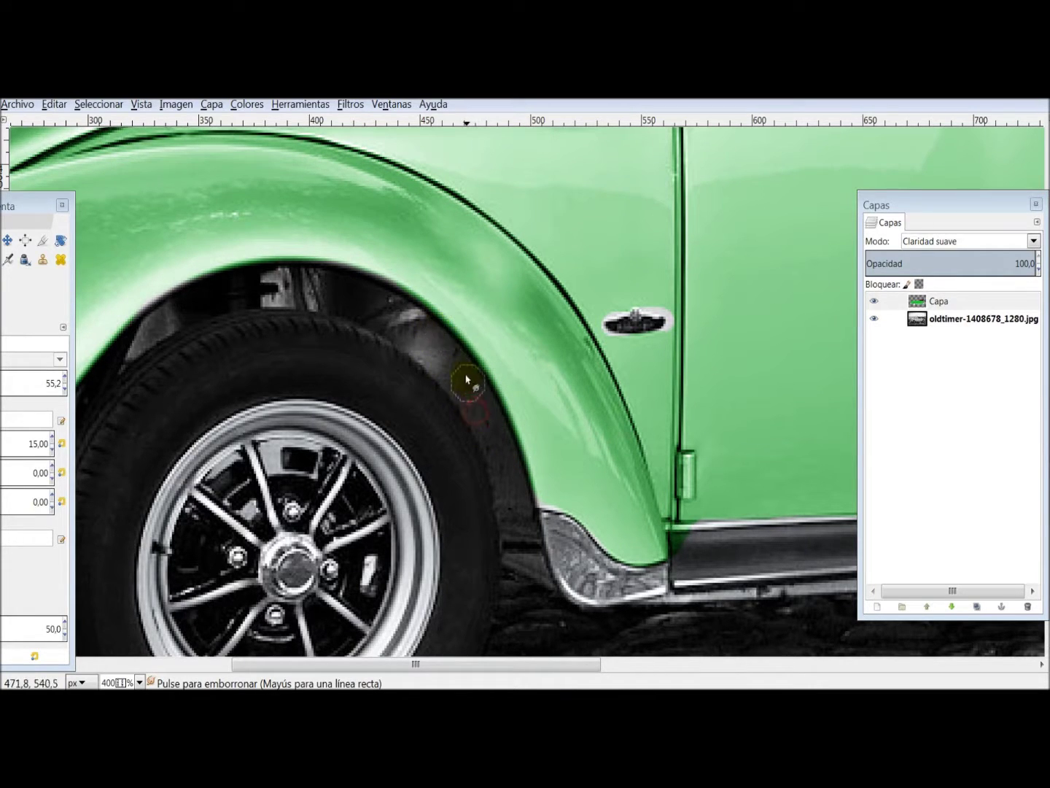
pyautogui.moveTo(503, 529)
pyautogui.mouseDown()
pyautogui.moveTo(515, 486)
pyautogui.moveTo(495, 429)
pyautogui.moveTo(469, 375)
pyautogui.moveTo(434, 340)
pyautogui.moveTo(351, 304)
pyautogui.moveTo(237, 285)
pyautogui.moveTo(251, 259)
pyautogui.moveTo(277, 271)
pyautogui.moveTo(340, 266)
pyautogui.mouseUp()
pyautogui.click(352, 247)
pyautogui.moveTo(337, 253); pyautogui.dragTo(334, 257)
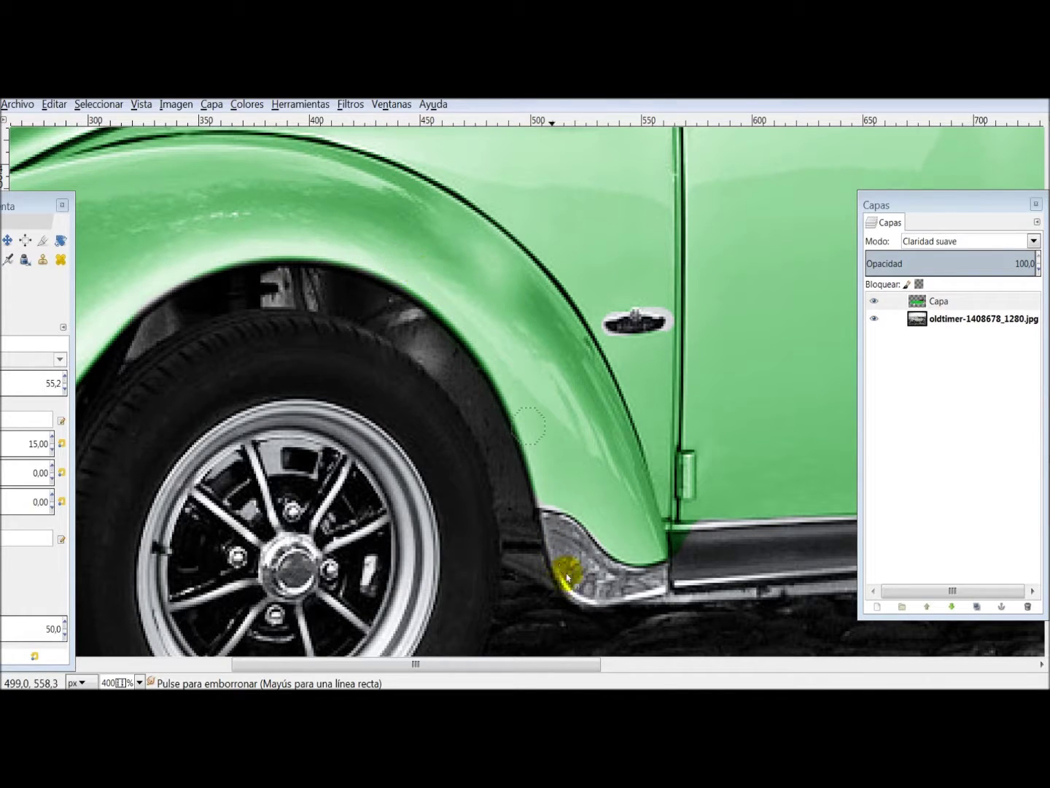
# Step: Soften the green edge along the door sill, clearing colour off the chrome trim
pyautogui.moveTo(697, 562)
pyautogui.mouseDown()
pyautogui.moveTo(673, 529)
pyautogui.moveTo(645, 593)
pyautogui.moveTo(668, 575)
pyautogui.mouseUp()
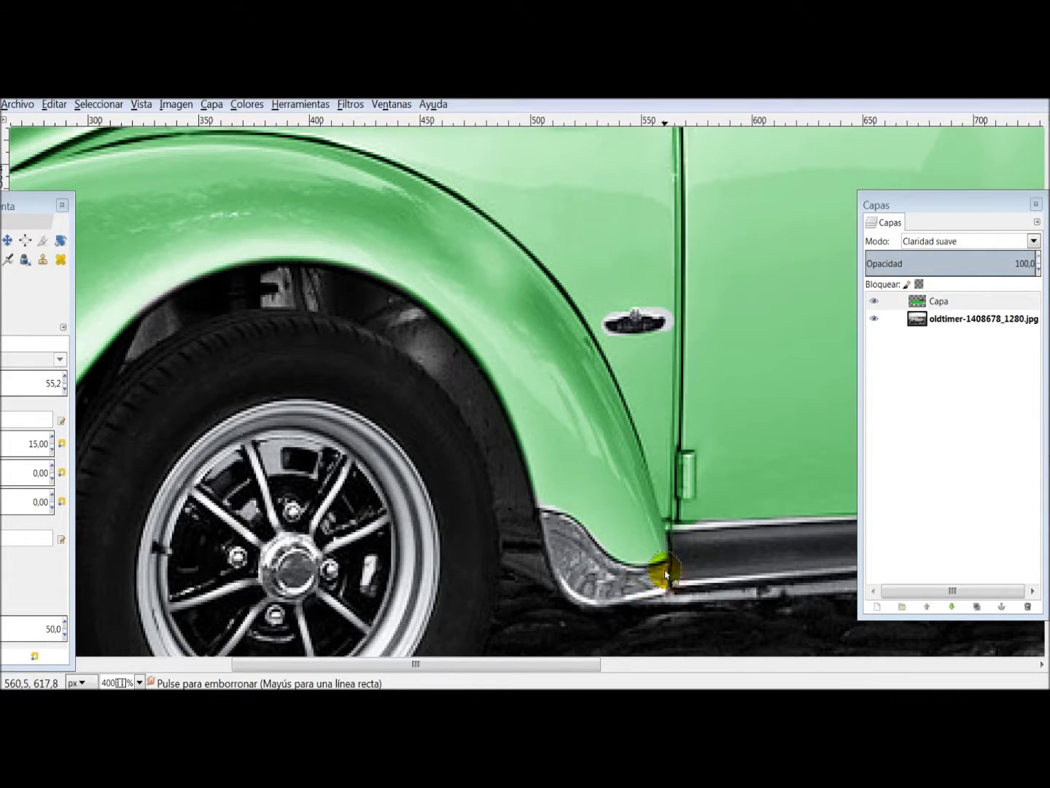
pyautogui.moveTo(593, 665); pyautogui.dragTo(743, 666)
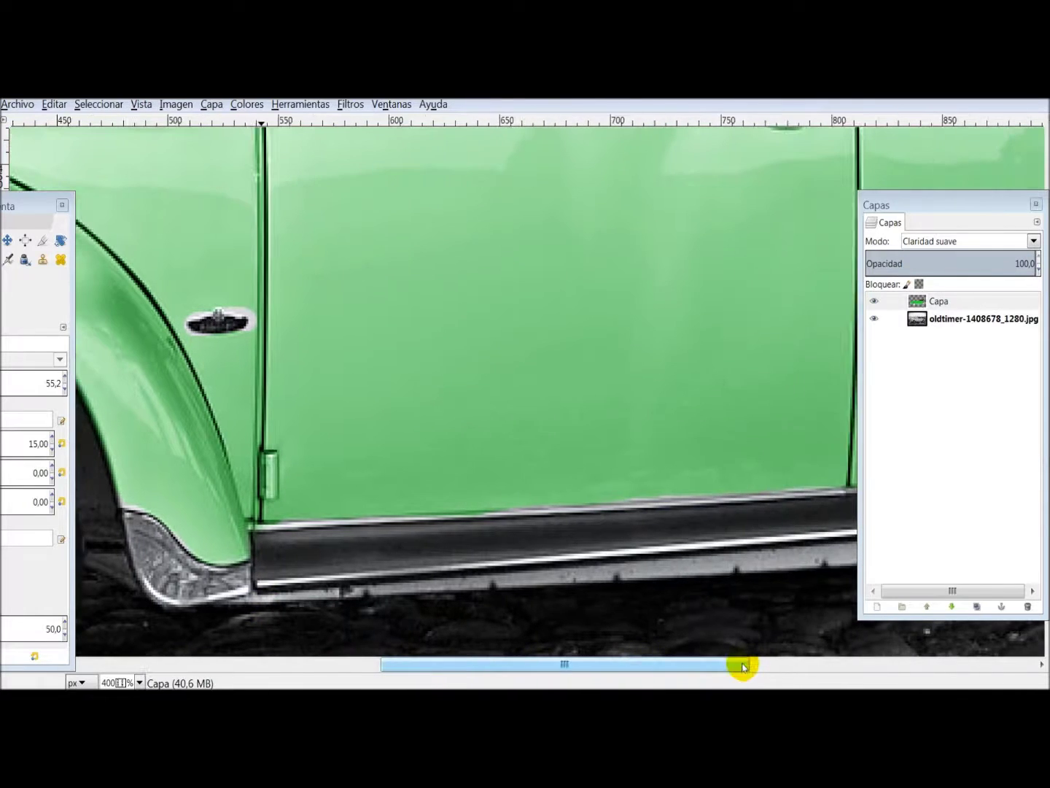
pyautogui.moveTo(514, 563); pyautogui.dragTo(457, 525)
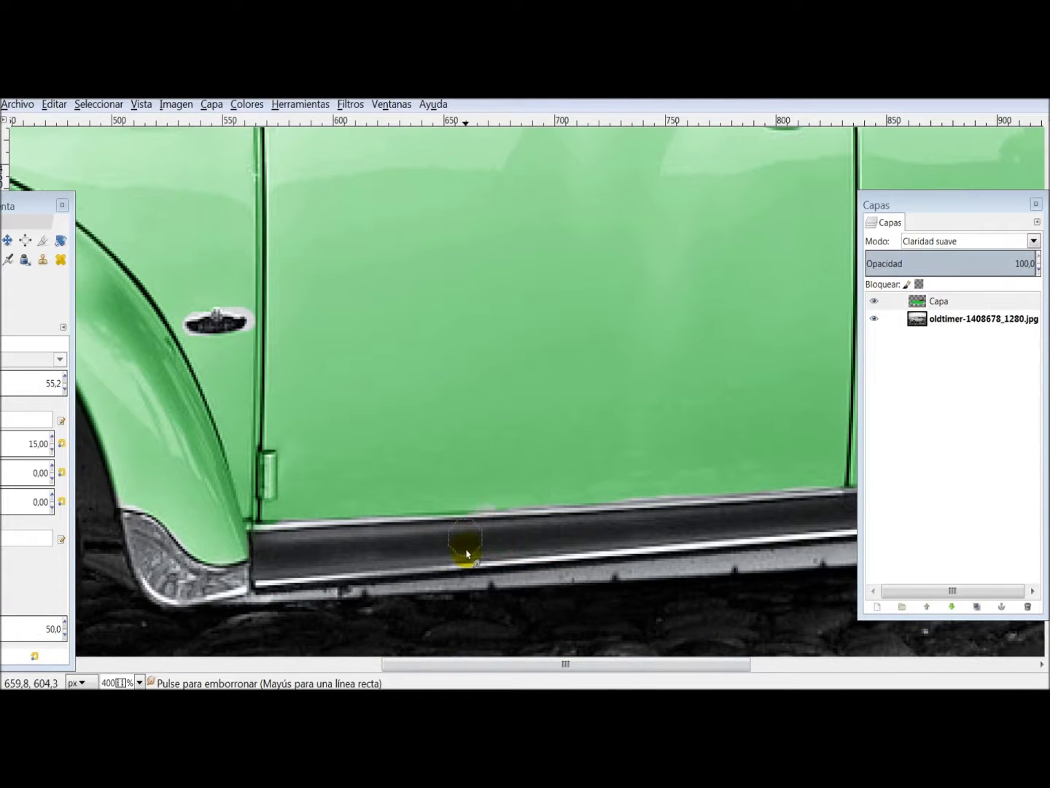
pyautogui.moveTo(474, 543)
pyautogui.mouseDown()
pyautogui.moveTo(410, 527)
pyautogui.moveTo(458, 473)
pyautogui.moveTo(477, 499)
pyautogui.moveTo(490, 482)
pyautogui.moveTo(461, 508)
pyautogui.mouseUp()
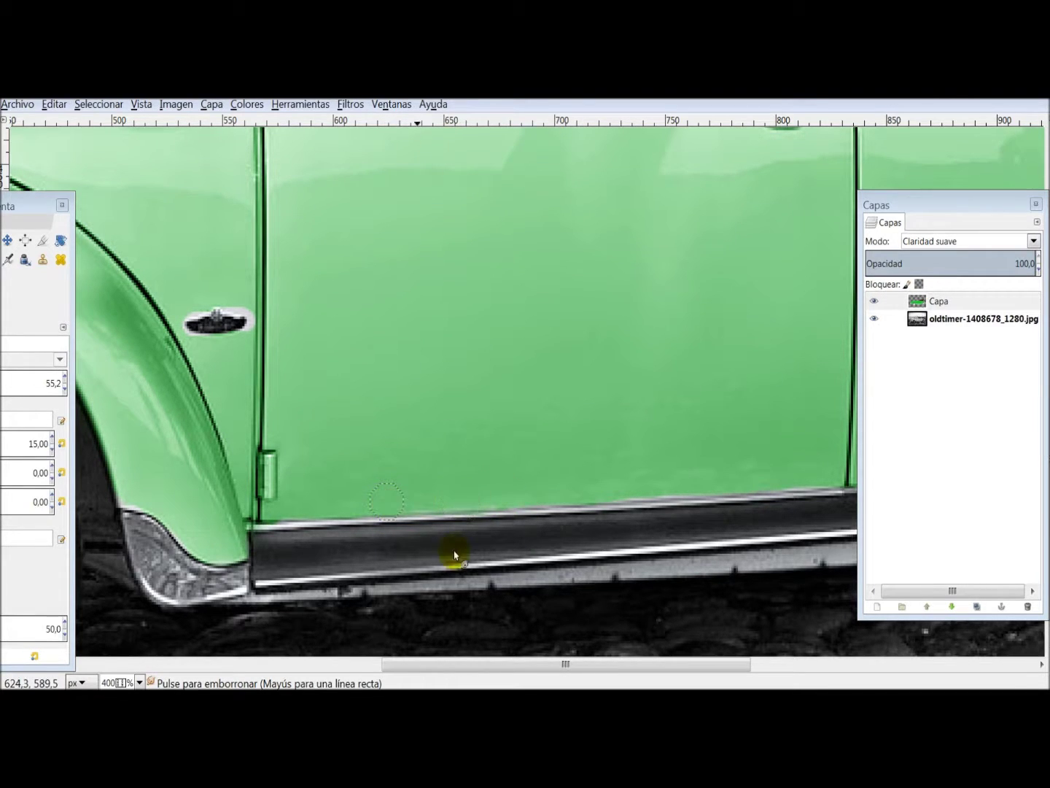
pyautogui.moveTo(307, 547); pyautogui.dragTo(271, 541)
pyautogui.moveTo(496, 662)
pyautogui.mouseDown()
pyautogui.moveTo(648, 677)
pyautogui.moveTo(694, 666)
pyautogui.mouseUp()
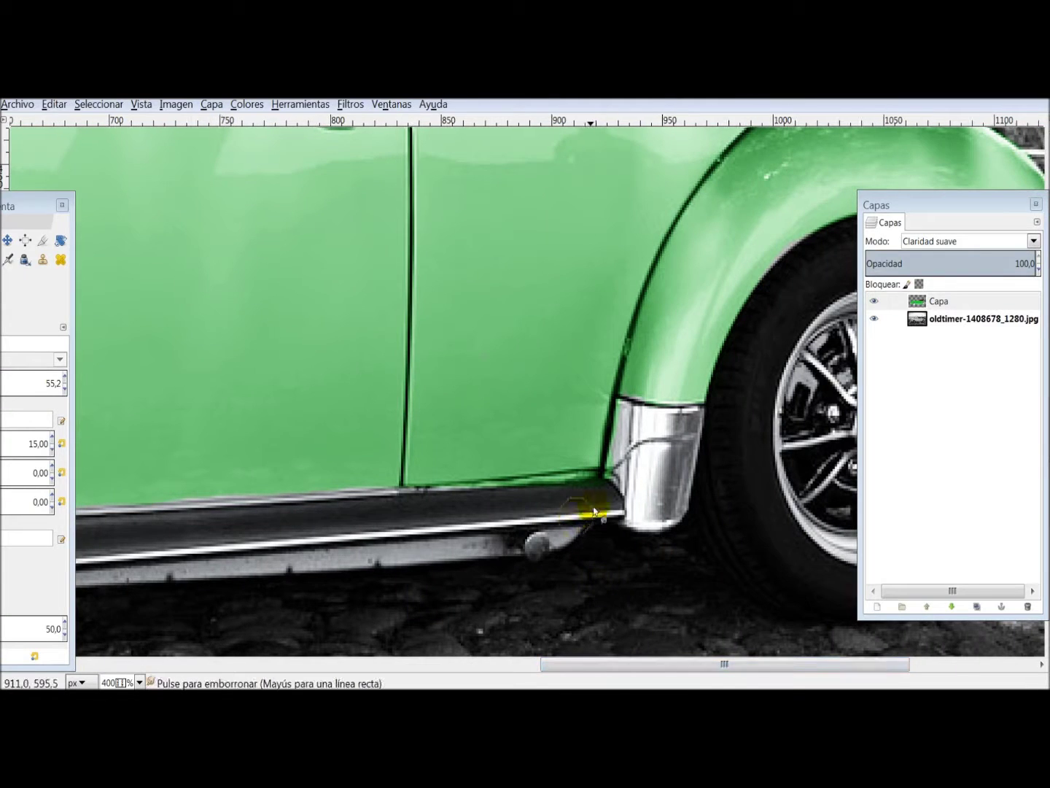
# Step: Blend the green at the rear door and fender corner above the chrome trim
pyautogui.moveTo(605, 499)
pyautogui.mouseDown()
pyautogui.moveTo(542, 483)
pyautogui.moveTo(556, 496)
pyautogui.moveTo(464, 487)
pyautogui.moveTo(499, 504)
pyautogui.moveTo(422, 492)
pyautogui.moveTo(389, 503)
pyautogui.mouseUp()
pyautogui.moveTo(605, 499)
pyautogui.mouseDown()
pyautogui.moveTo(614, 469)
pyautogui.moveTo(605, 502)
pyautogui.moveTo(583, 488)
pyautogui.moveTo(634, 492)
pyautogui.moveTo(607, 462)
pyautogui.moveTo(637, 458)
pyautogui.moveTo(614, 424)
pyautogui.moveTo(628, 420)
pyautogui.moveTo(620, 412)
pyautogui.moveTo(647, 423)
pyautogui.mouseUp()
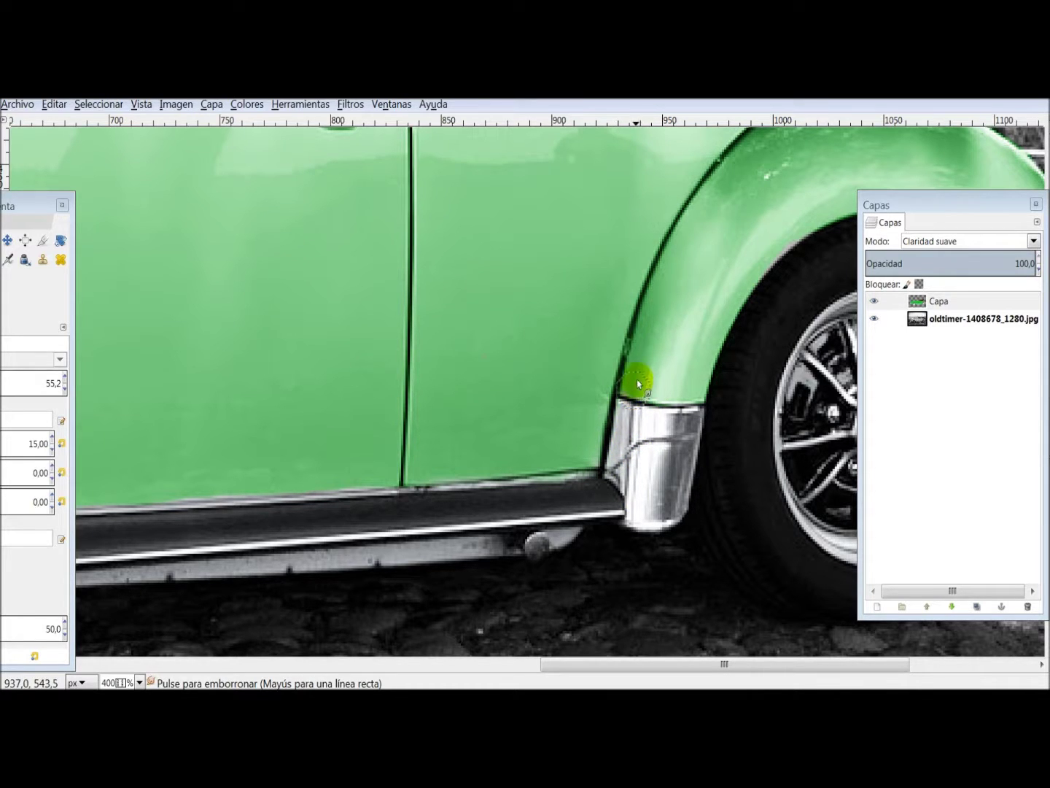
pyautogui.moveTo(634, 377); pyautogui.dragTo(658, 425)
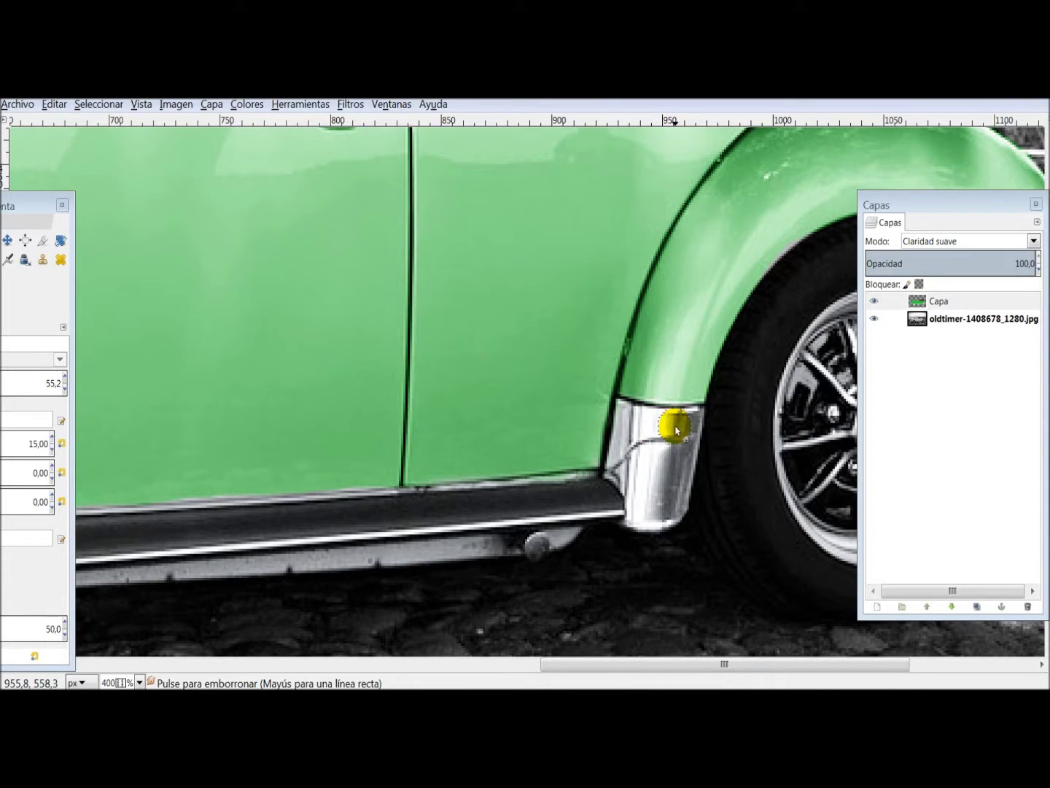
pyautogui.moveTo(616, 672); pyautogui.dragTo(720, 670)
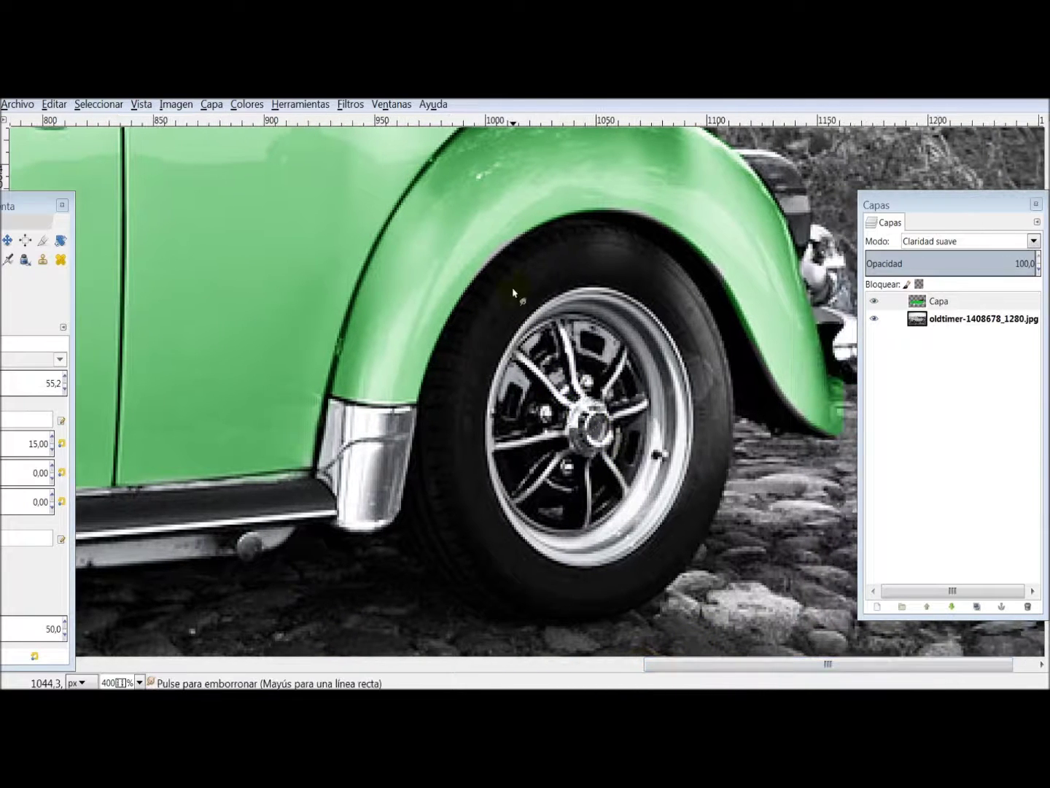
# Step: Smudge the rear fender's upper edge and its edges around the rear wheel arch
pyautogui.moveTo(513, 292)
pyautogui.mouseDown()
pyautogui.moveTo(474, 233)
pyautogui.moveTo(494, 251)
pyautogui.mouseUp()
pyautogui.moveTo(481, 274)
pyautogui.mouseDown()
pyautogui.moveTo(524, 227)
pyautogui.moveTo(640, 195)
pyautogui.moveTo(645, 175)
pyautogui.moveTo(637, 194)
pyautogui.moveTo(611, 173)
pyautogui.moveTo(657, 187)
pyautogui.moveTo(643, 187)
pyautogui.mouseUp()
pyautogui.click(734, 259)
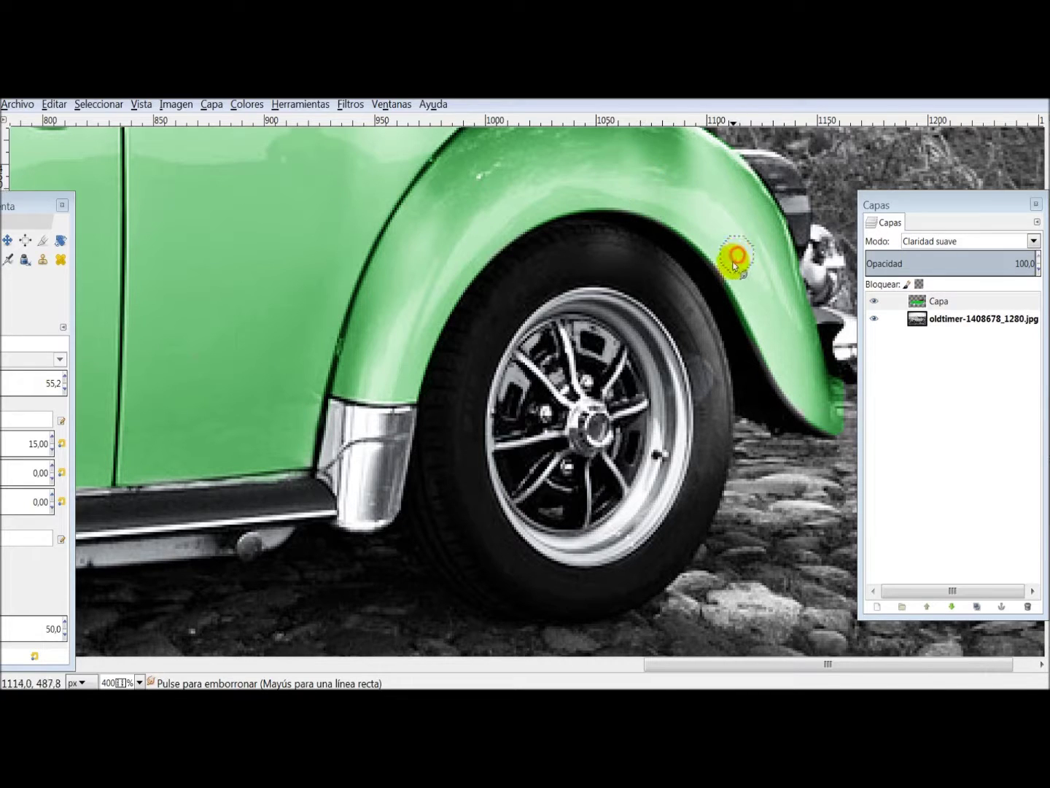
pyautogui.moveTo(751, 262)
pyautogui.mouseDown()
pyautogui.moveTo(740, 324)
pyautogui.moveTo(749, 356)
pyautogui.mouseUp()
pyautogui.moveTo(795, 385)
pyautogui.mouseDown()
pyautogui.moveTo(778, 336)
pyautogui.moveTo(762, 340)
pyautogui.mouseUp()
pyautogui.click(812, 375)
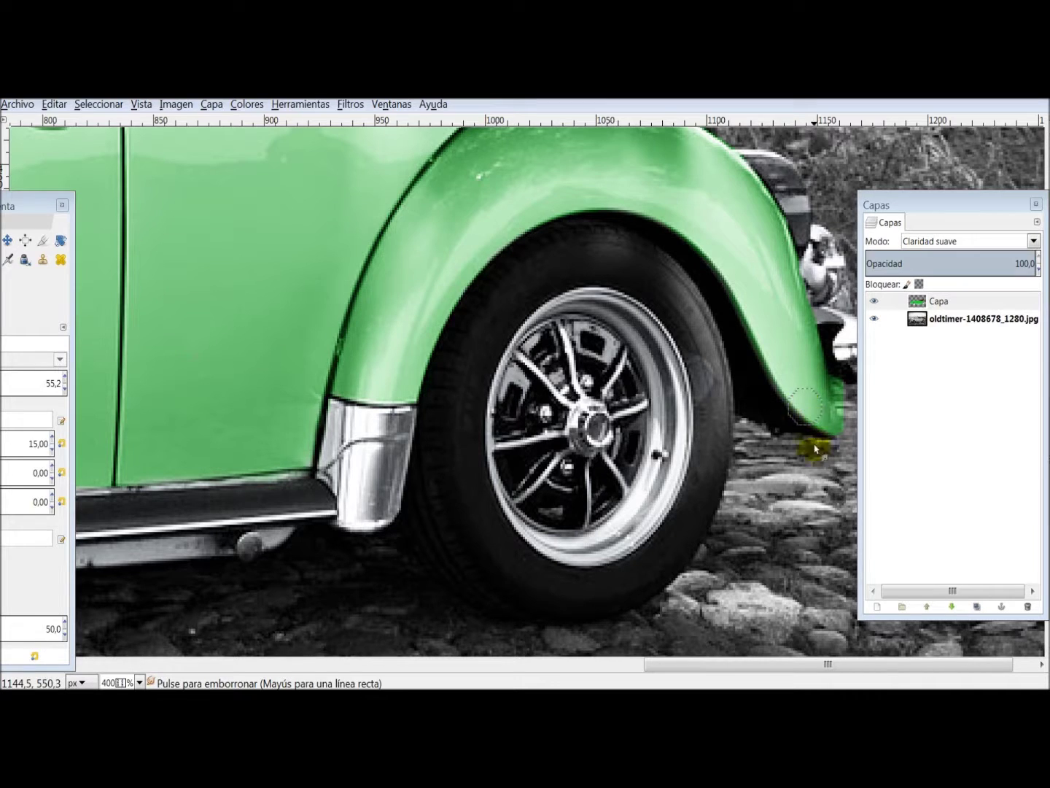
pyautogui.moveTo(669, 664); pyautogui.dragTo(745, 669)
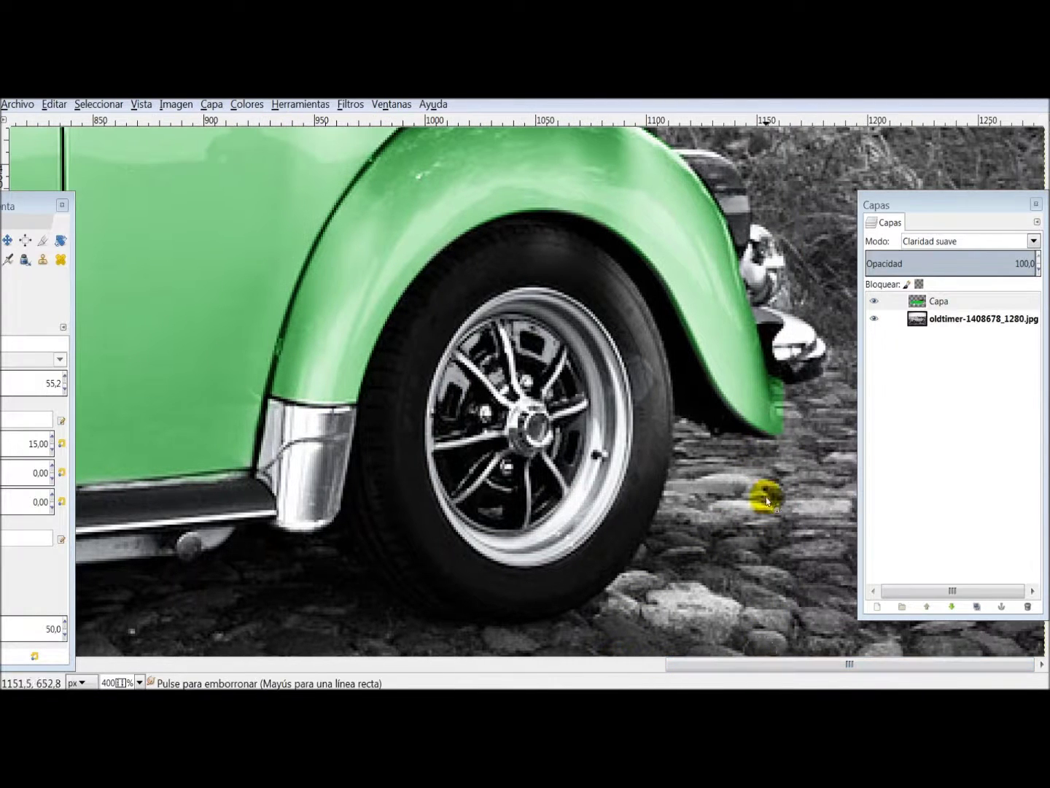
pyautogui.moveTo(791, 402)
pyautogui.mouseDown()
pyautogui.moveTo(799, 422)
pyautogui.moveTo(790, 441)
pyautogui.moveTo(777, 298)
pyautogui.moveTo(754, 234)
pyautogui.moveTo(851, 499)
pyautogui.moveTo(820, 324)
pyautogui.mouseUp()
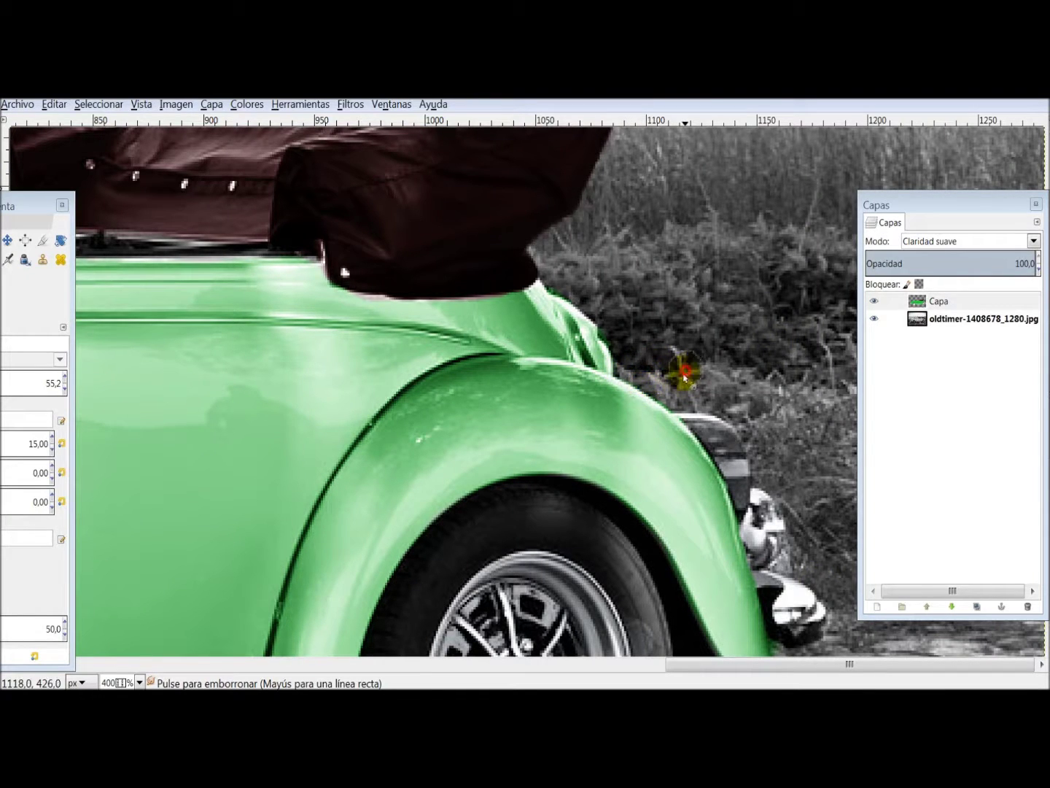
# Step: Soften the rear fender's green edge against the grass
pyautogui.moveTo(684, 389); pyautogui.dragTo(704, 409)
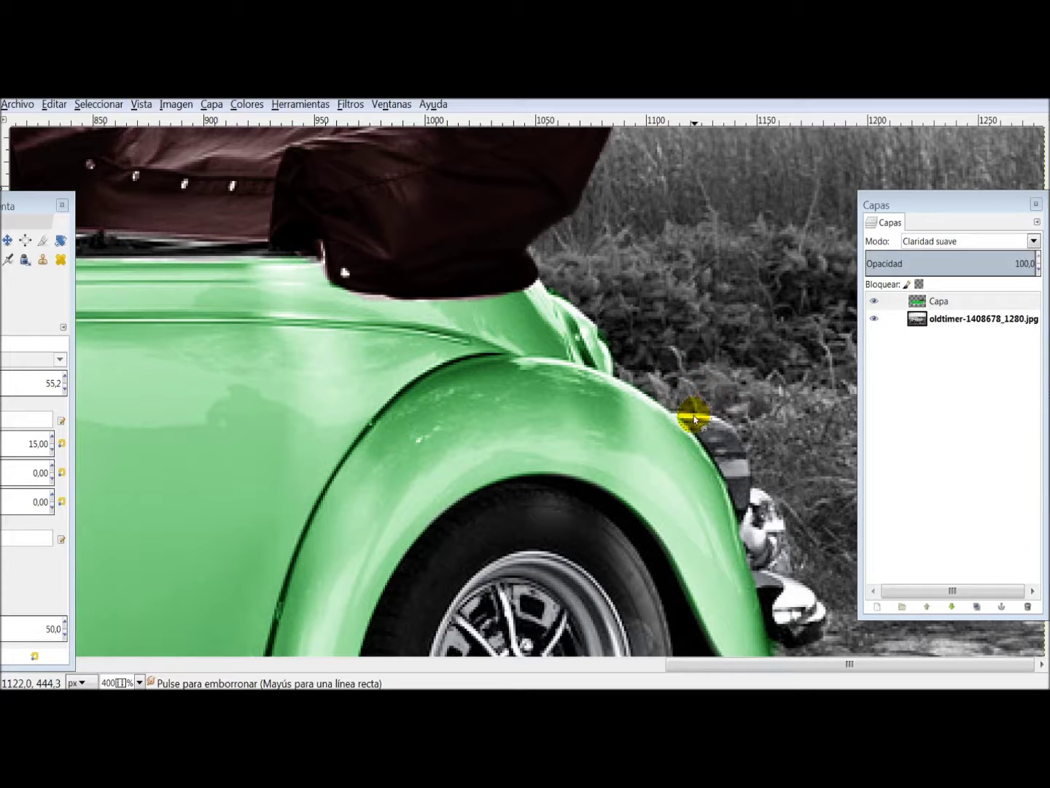
pyautogui.moveTo(640, 321); pyautogui.dragTo(613, 337)
pyautogui.click(632, 318)
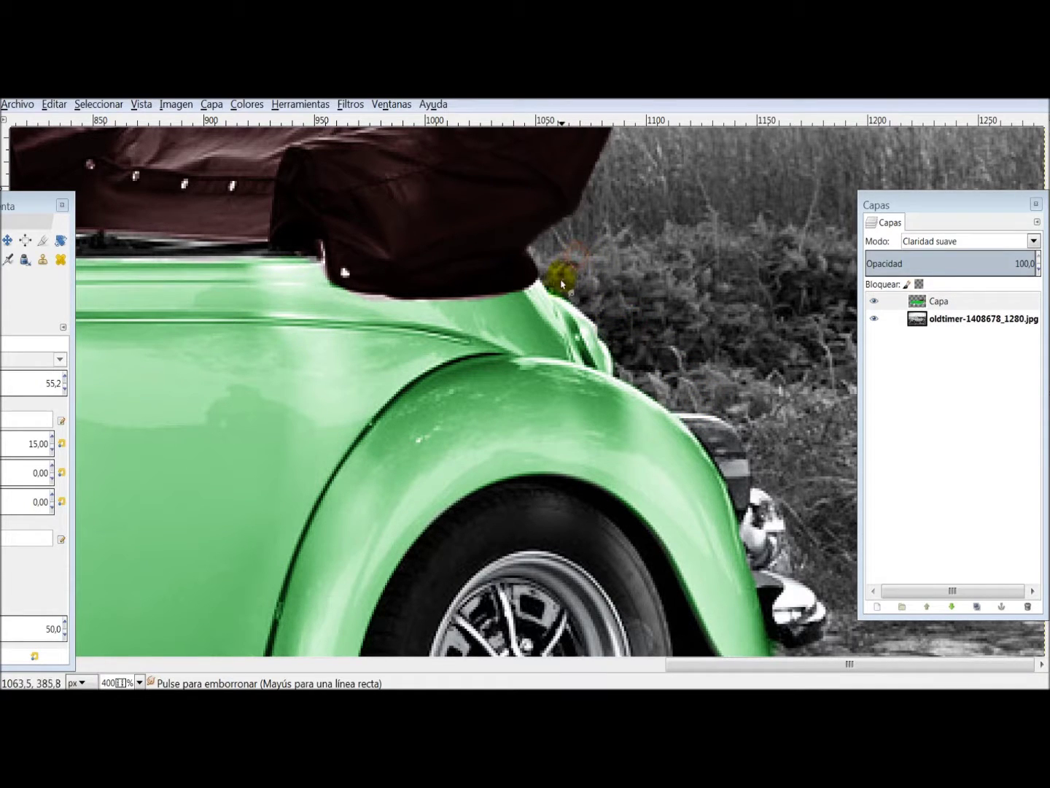
pyautogui.click(580, 262)
pyautogui.moveTo(581, 262); pyautogui.dragTo(607, 288)
# Step: Smudge the green body edge beneath the folded maroon top and the top's lower edges
pyautogui.click(358, 313)
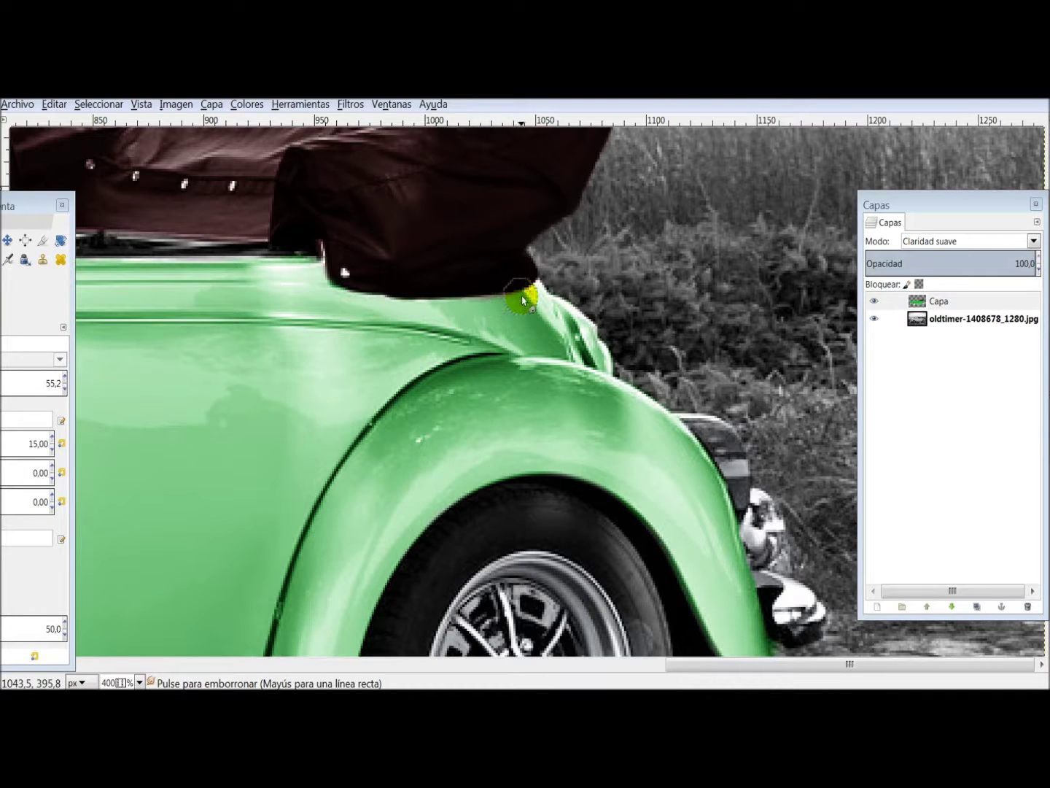
pyautogui.moveTo(506, 329); pyautogui.dragTo(468, 309)
pyautogui.moveTo(539, 254); pyautogui.dragTo(633, 210)
pyautogui.scroll(3, 649, 219)
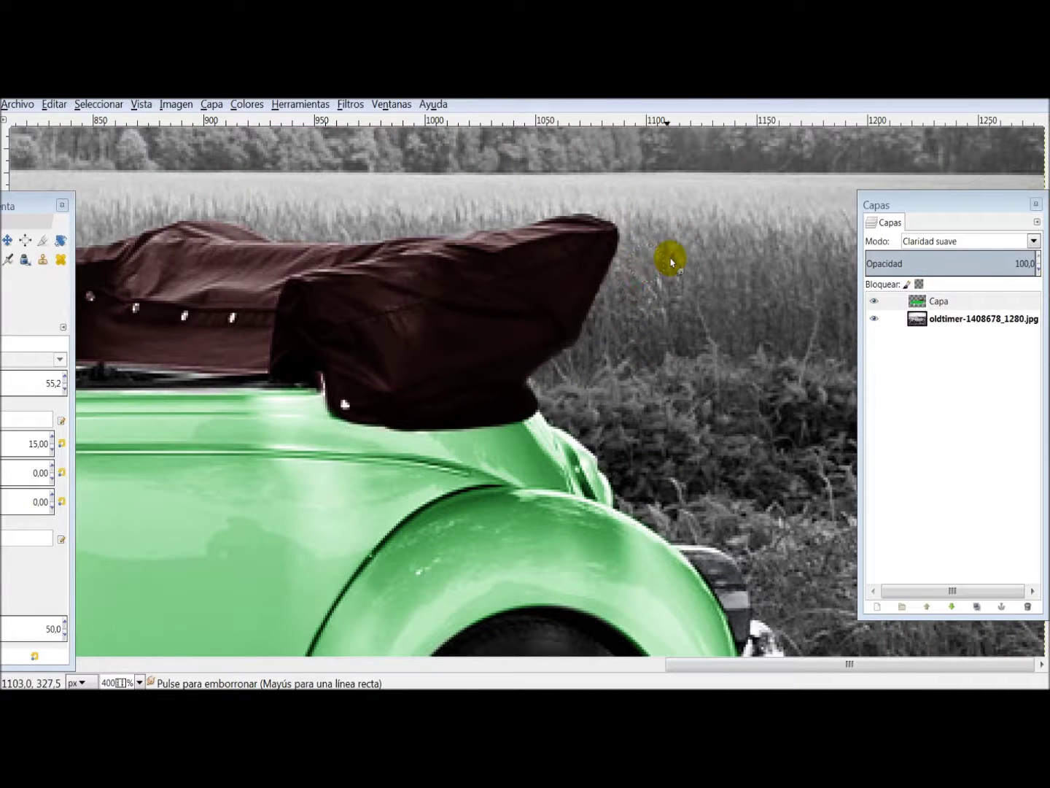
pyautogui.moveTo(633, 265)
pyautogui.mouseDown()
pyautogui.moveTo(607, 288)
pyautogui.moveTo(591, 335)
pyautogui.moveTo(623, 330)
pyautogui.moveTo(645, 268)
pyautogui.moveTo(664, 297)
pyautogui.moveTo(553, 404)
pyautogui.moveTo(394, 416)
pyautogui.mouseUp()
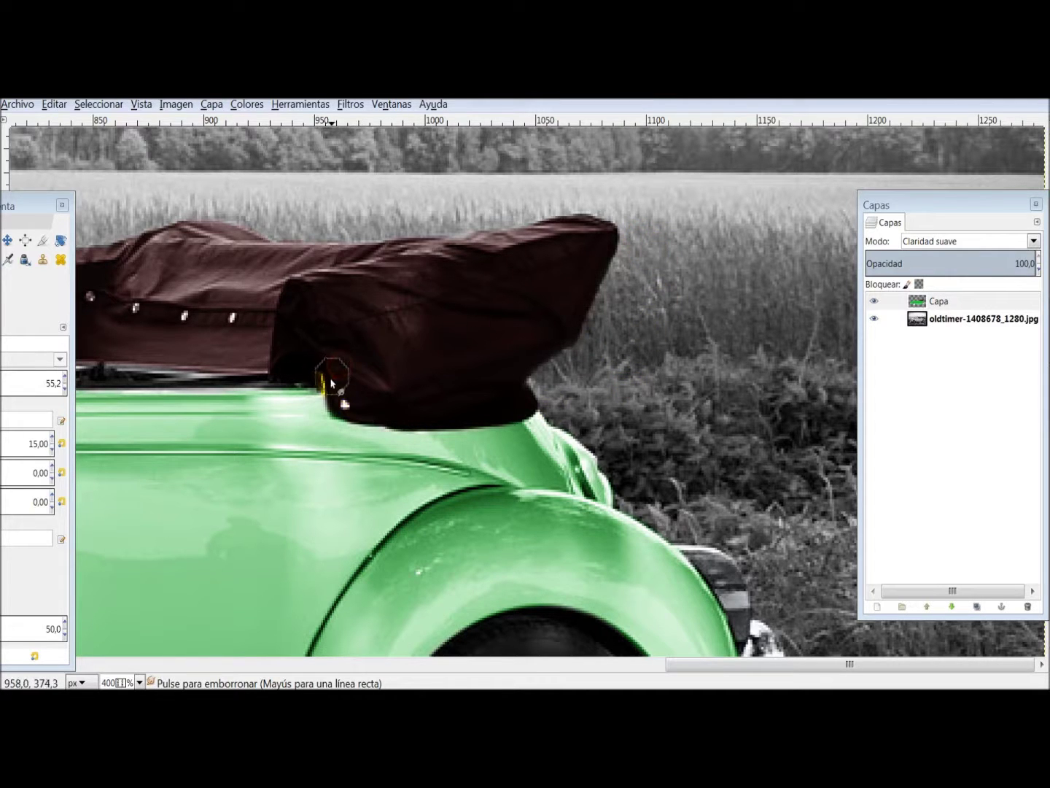
pyautogui.moveTo(313, 382)
pyautogui.mouseDown()
pyautogui.moveTo(298, 353)
pyautogui.moveTo(324, 381)
pyautogui.moveTo(286, 406)
pyautogui.moveTo(296, 406)
pyautogui.moveTo(284, 373)
pyautogui.moveTo(305, 377)
pyautogui.moveTo(289, 417)
pyautogui.mouseUp()
pyautogui.moveTo(10, 206); pyautogui.dragTo(162, 216)
# Step: Zoom out in Zoom out (Reducir) mode until the whole green-and-maroon convertible fits the window
pyautogui.click(122, 252)
pyautogui.moveTo(82, 216); pyautogui.dragTo(140, 221)
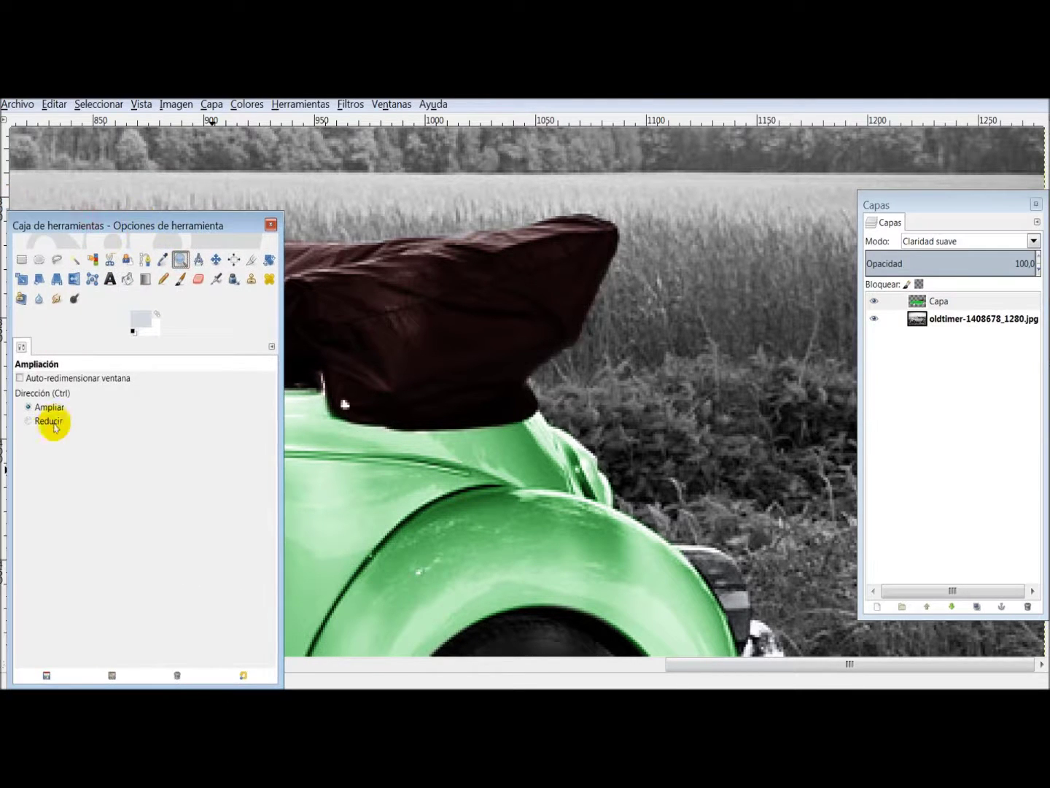
pyautogui.click(30, 422)
pyautogui.click(364, 429)
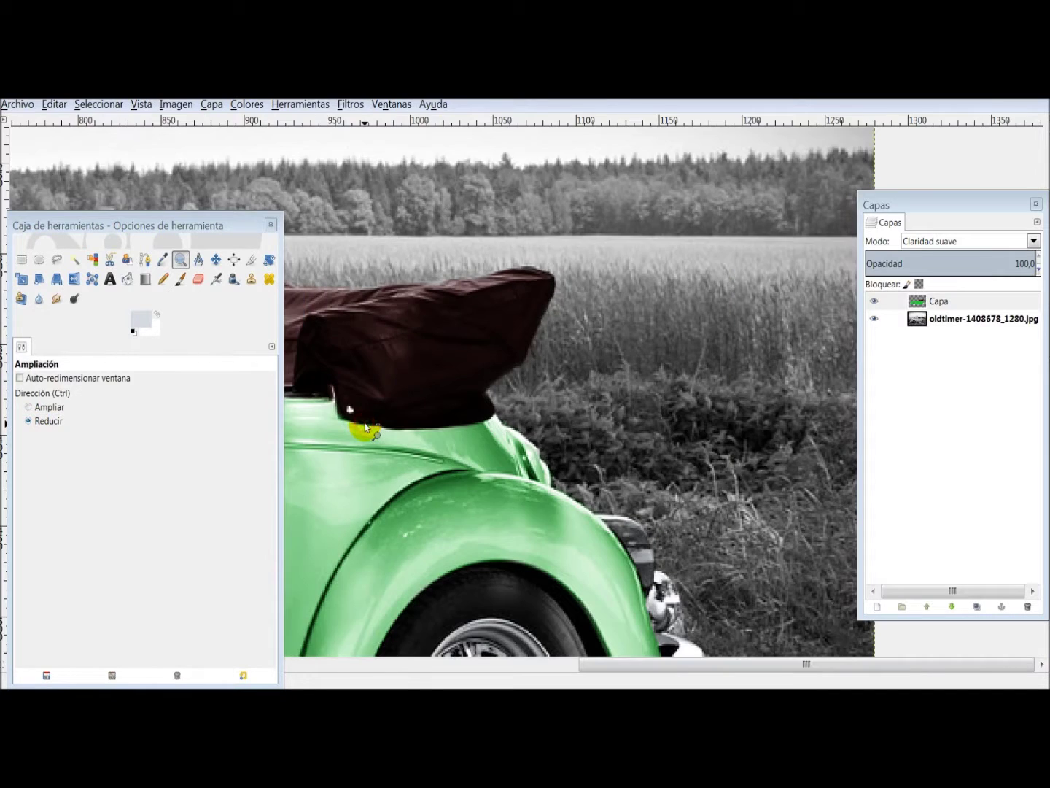
pyautogui.moveTo(235, 226); pyautogui.dragTo(120, 234)
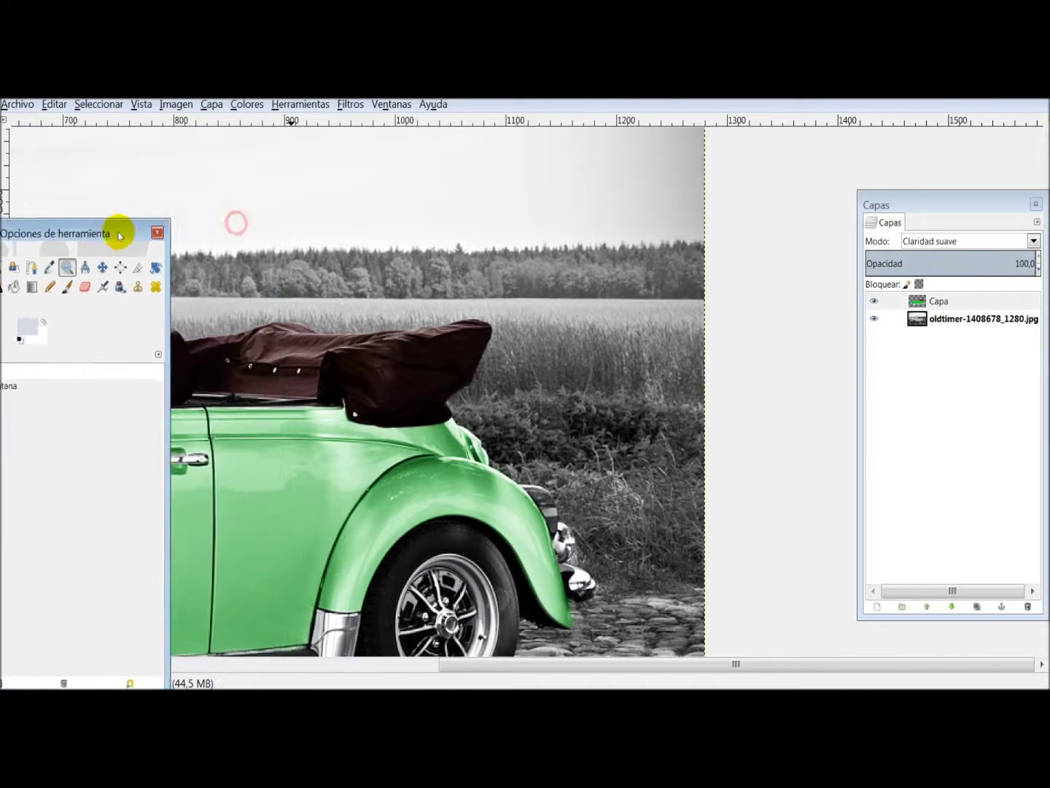
pyautogui.moveTo(470, 663); pyautogui.dragTo(305, 660)
pyautogui.scroll(-3, 602, 550)
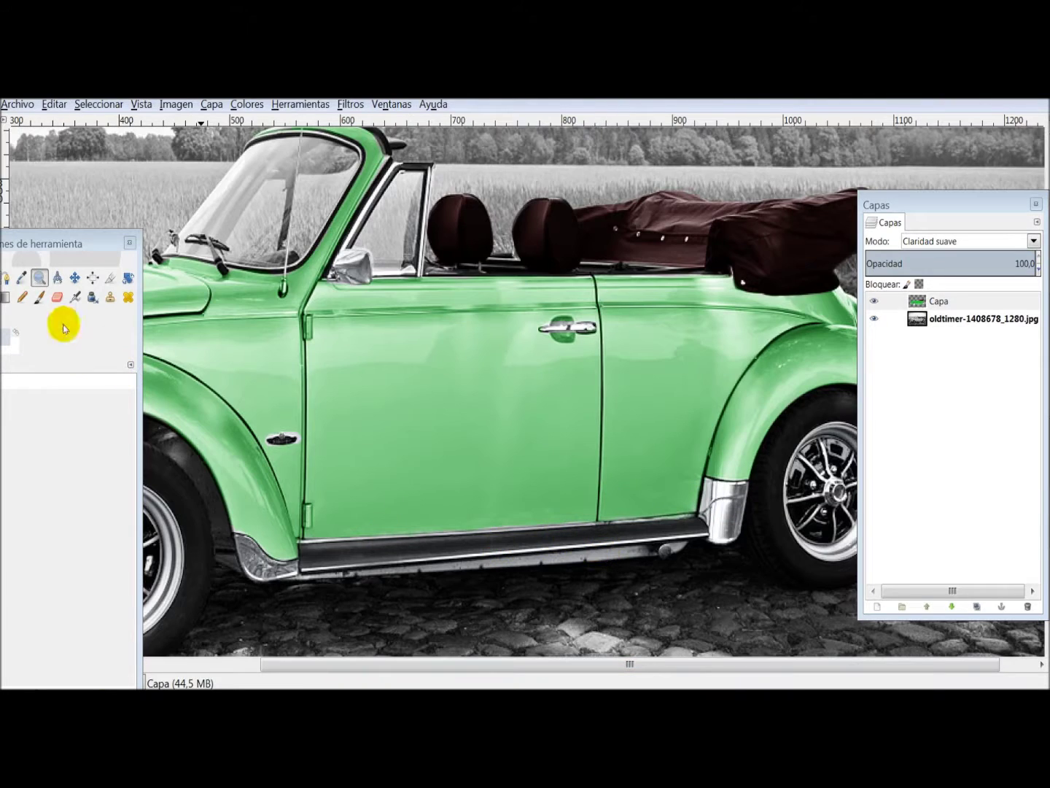
pyautogui.moveTo(35, 243); pyautogui.dragTo(126, 232)
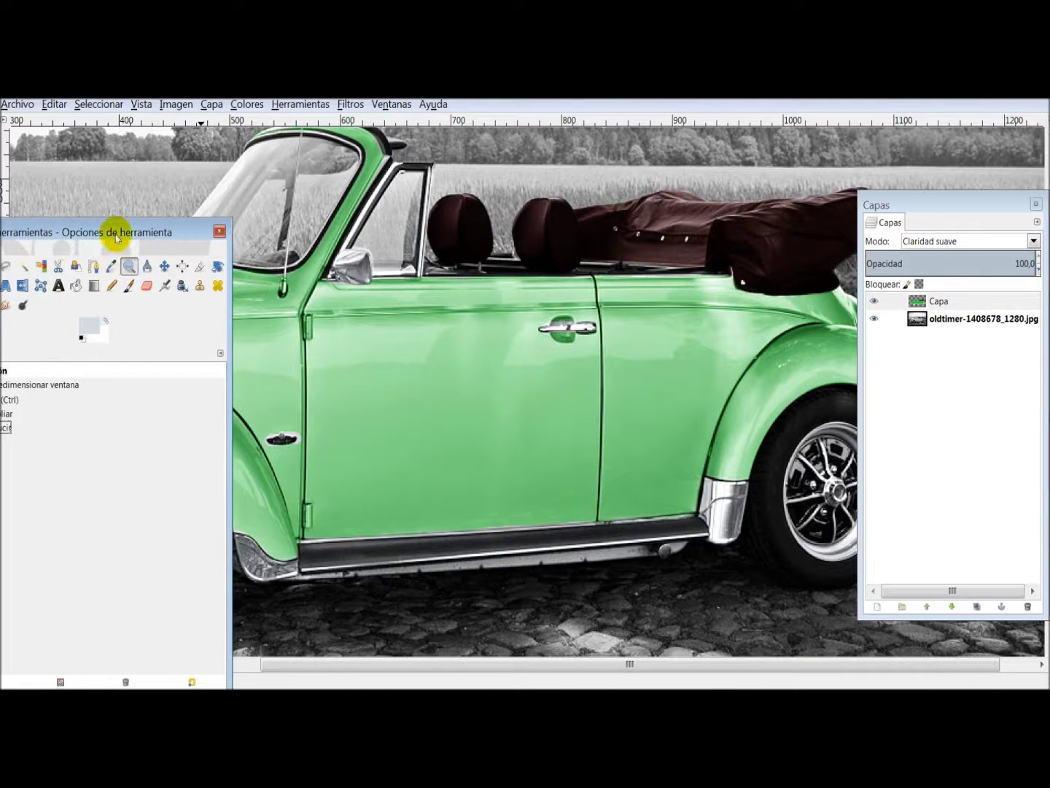
pyautogui.click(383, 375)
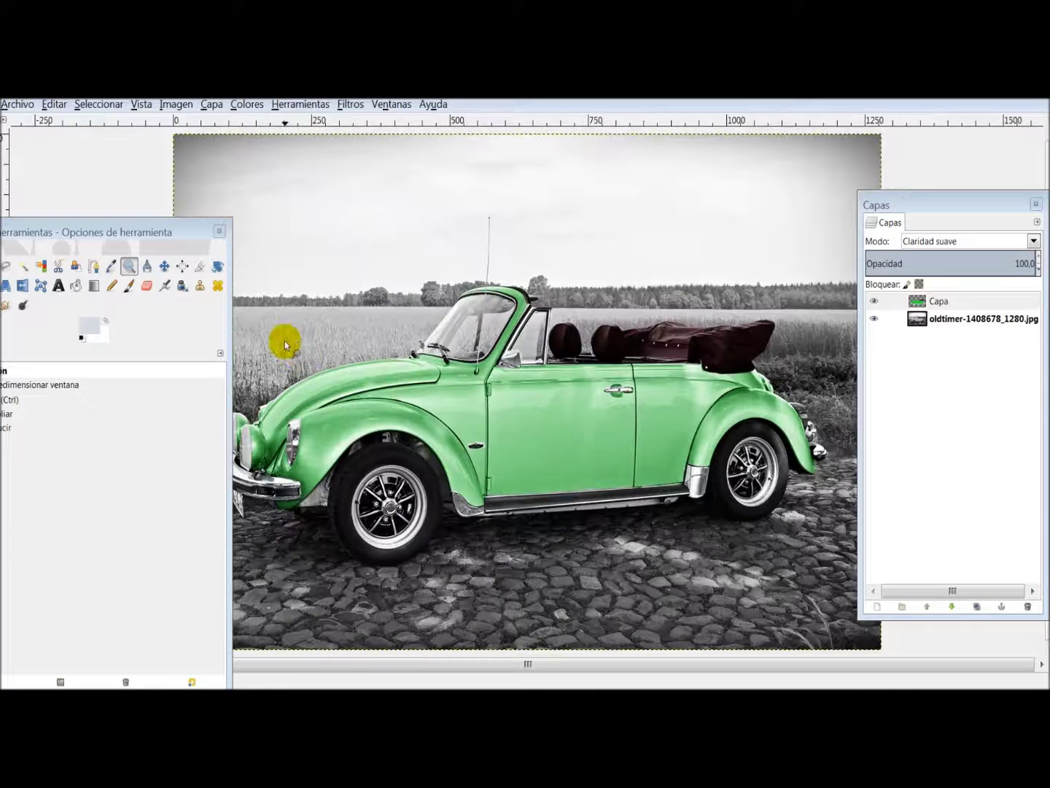
pyautogui.moveTo(153, 232); pyautogui.dragTo(121, 209)
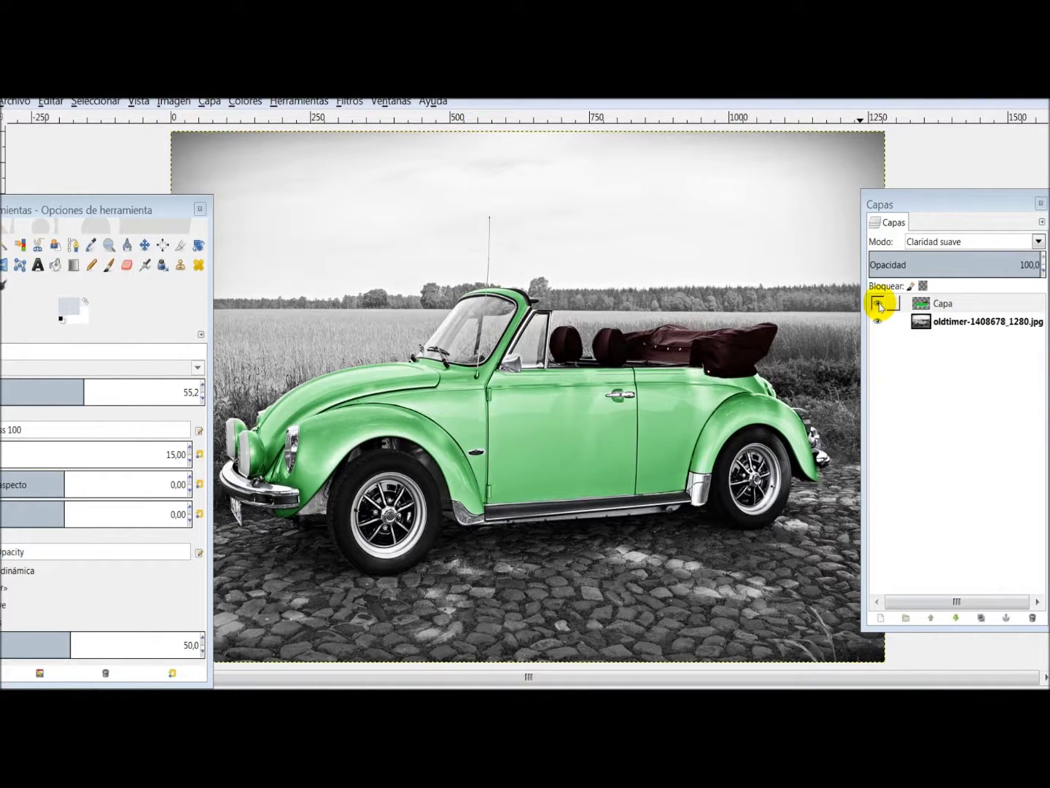
pyautogui.click(879, 322)
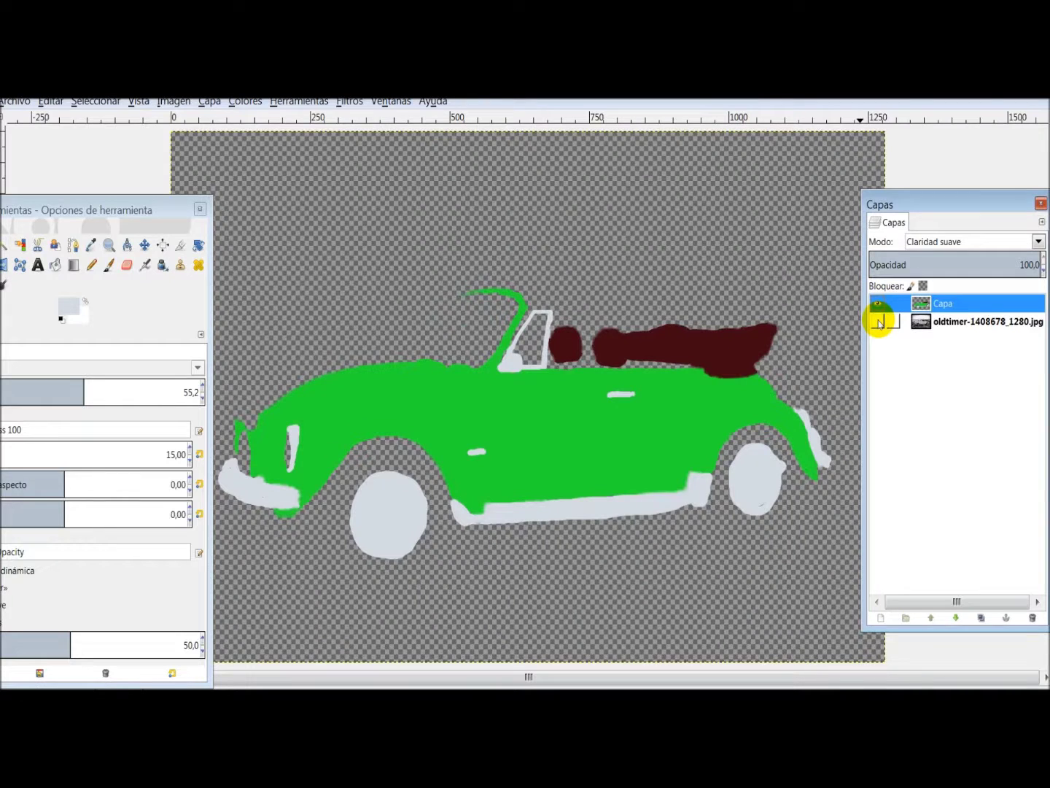
pyautogui.click(879, 322)
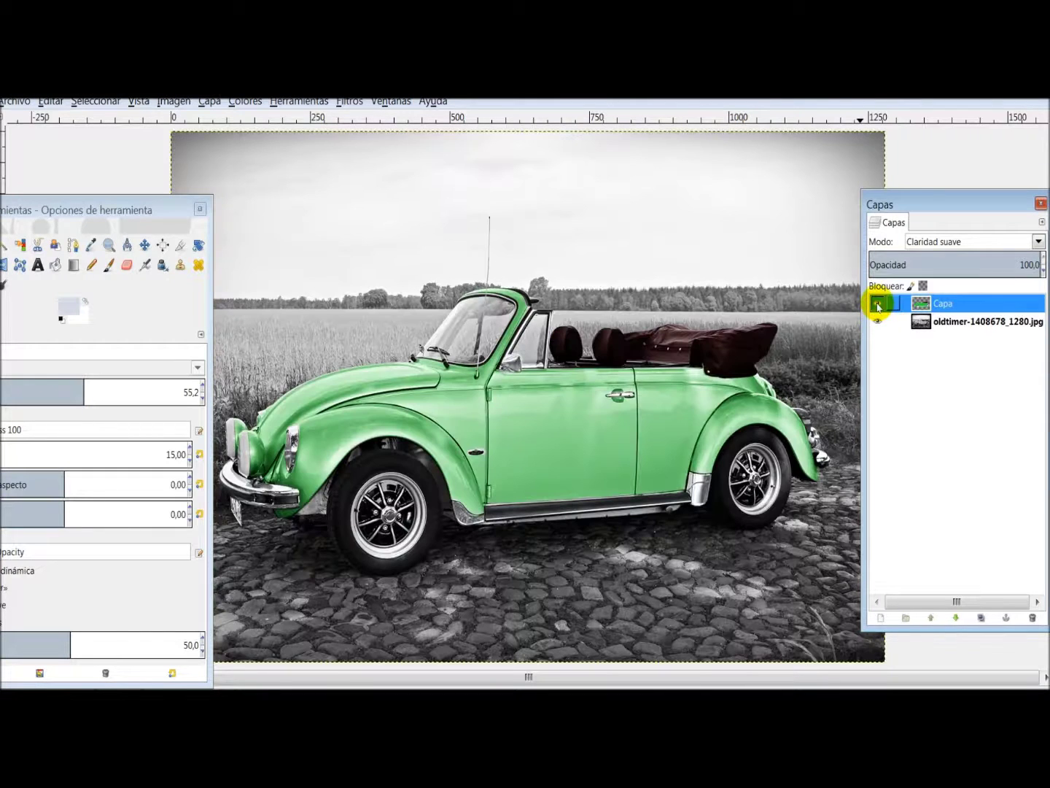
pyautogui.click(878, 305)
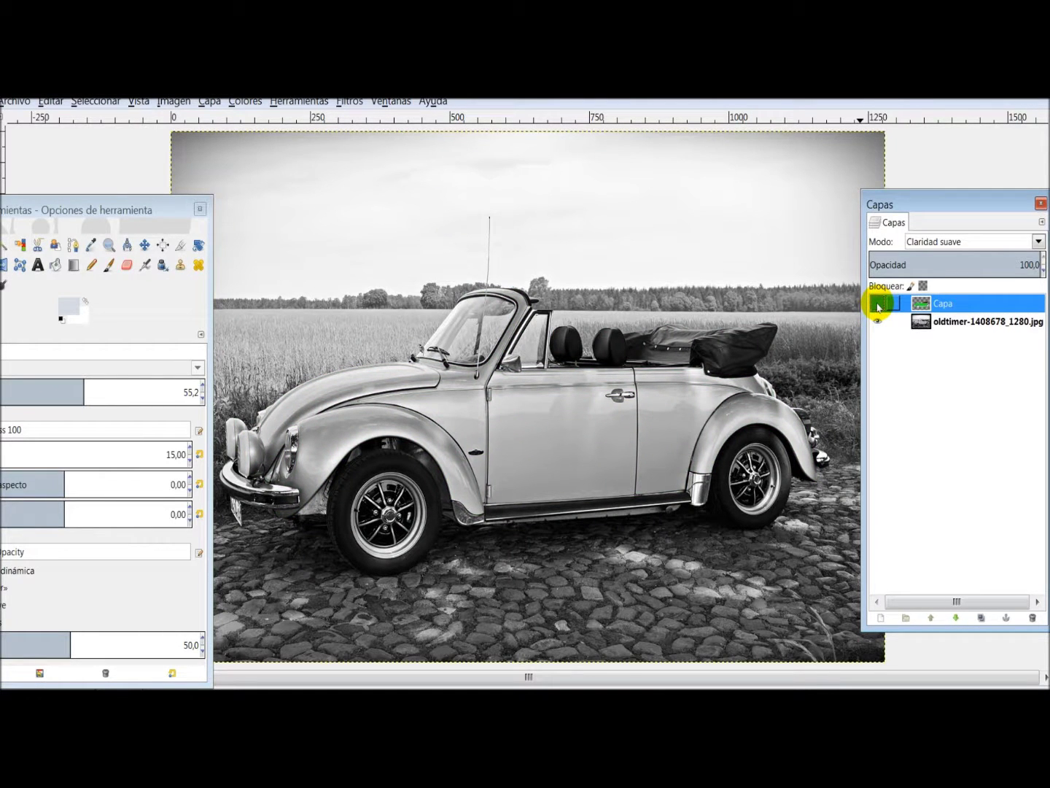
pyautogui.click(878, 306)
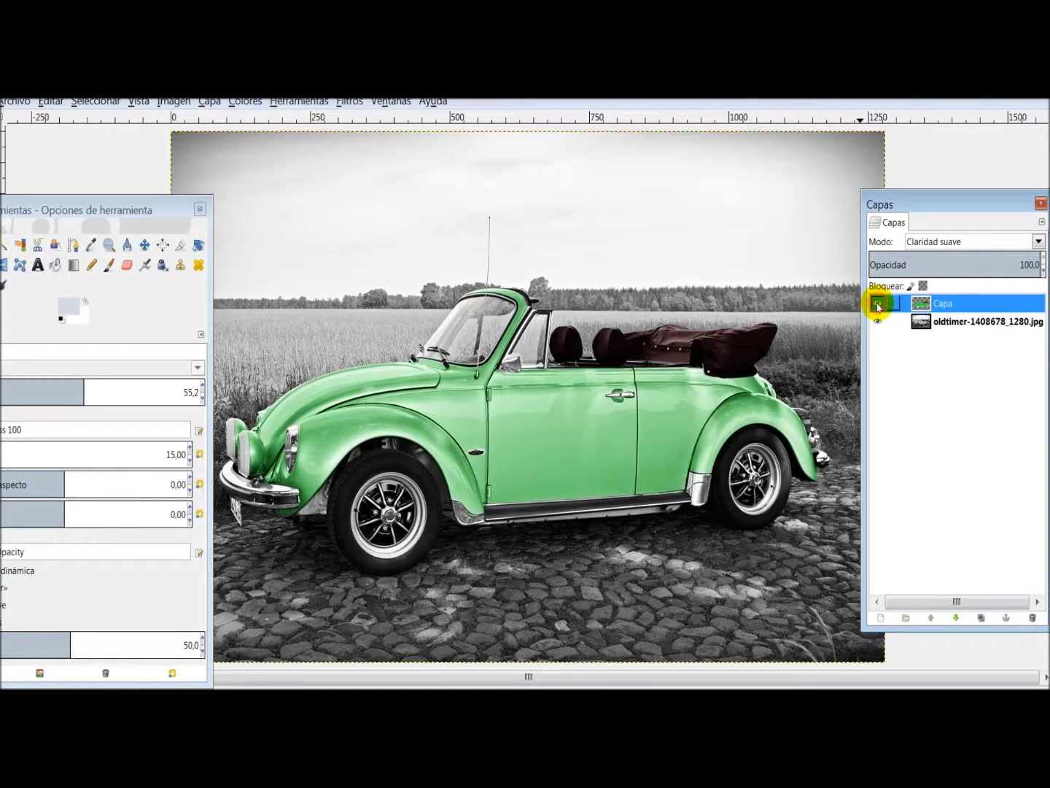
pyautogui.click(878, 305)
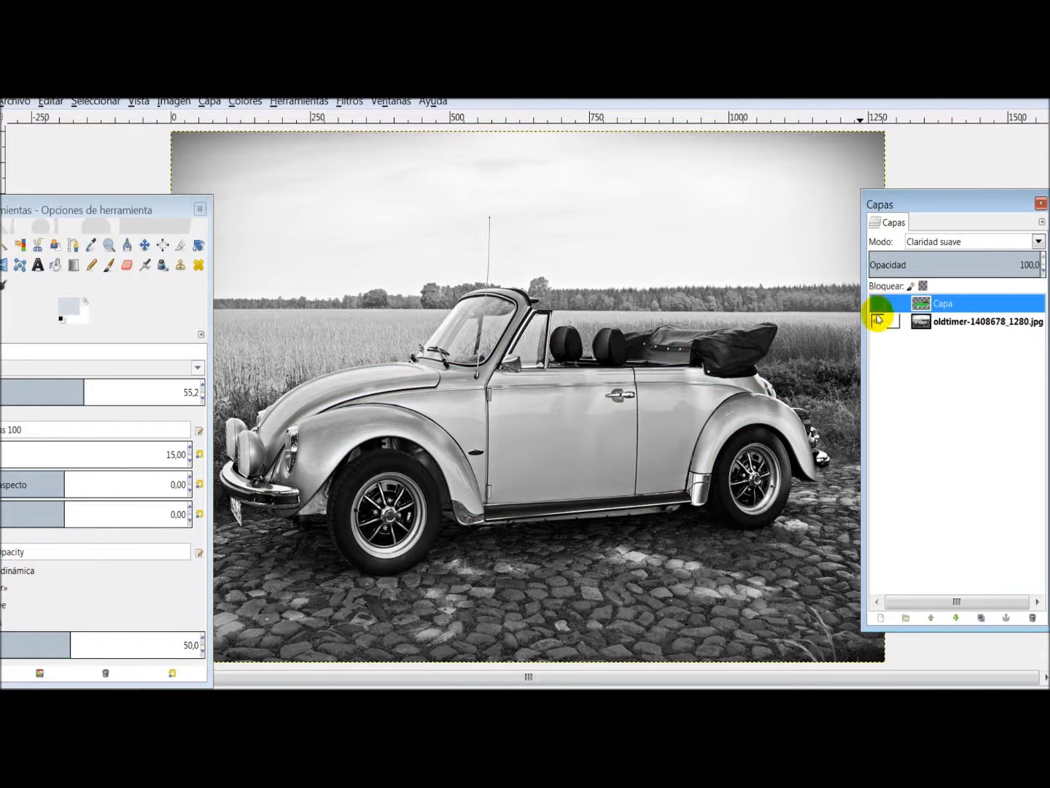
pyautogui.click(878, 322)
pyautogui.click(878, 306)
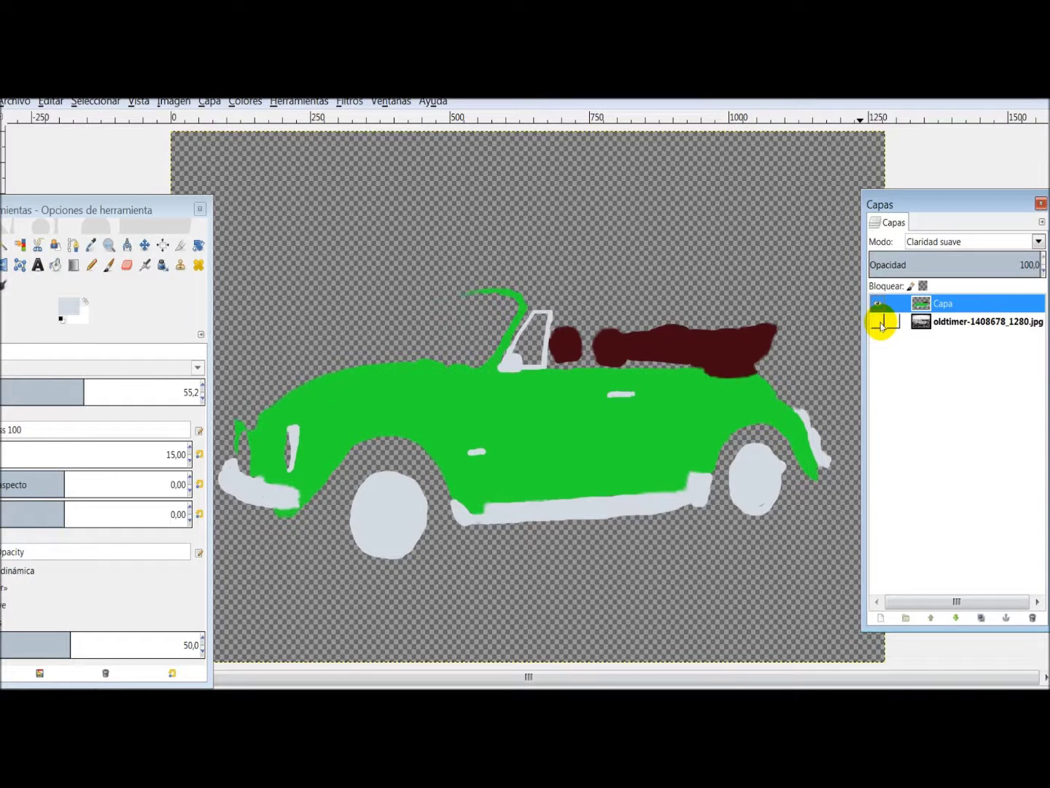
pyautogui.click(881, 323)
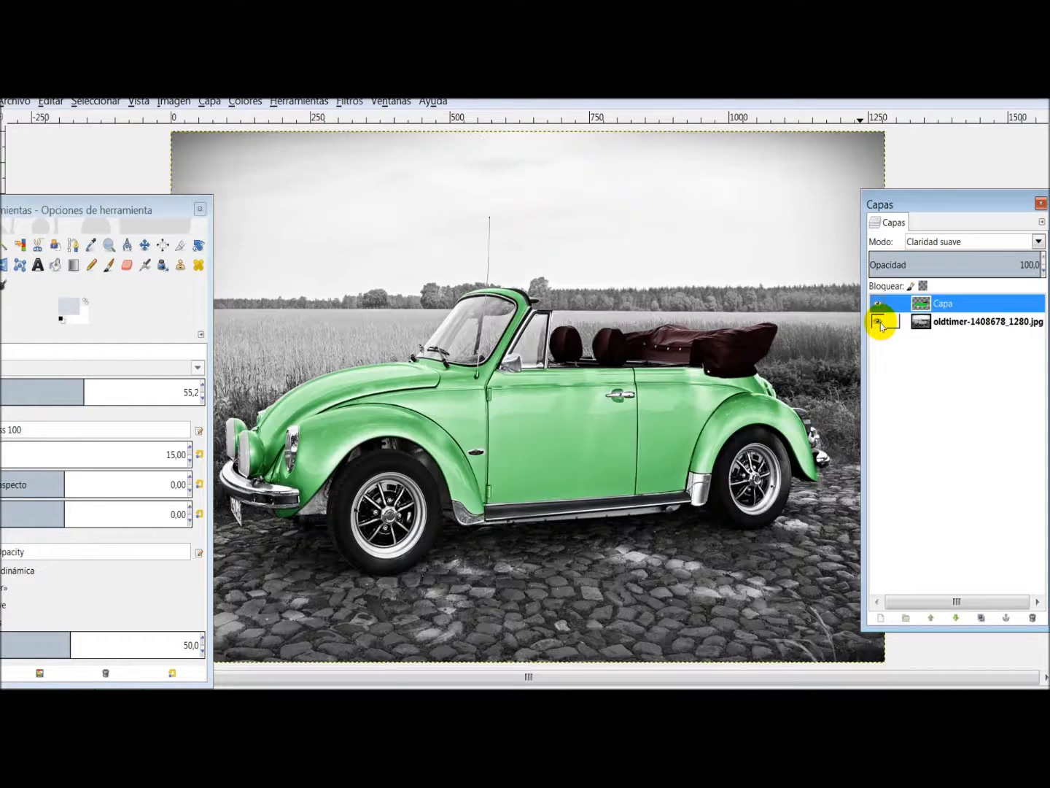